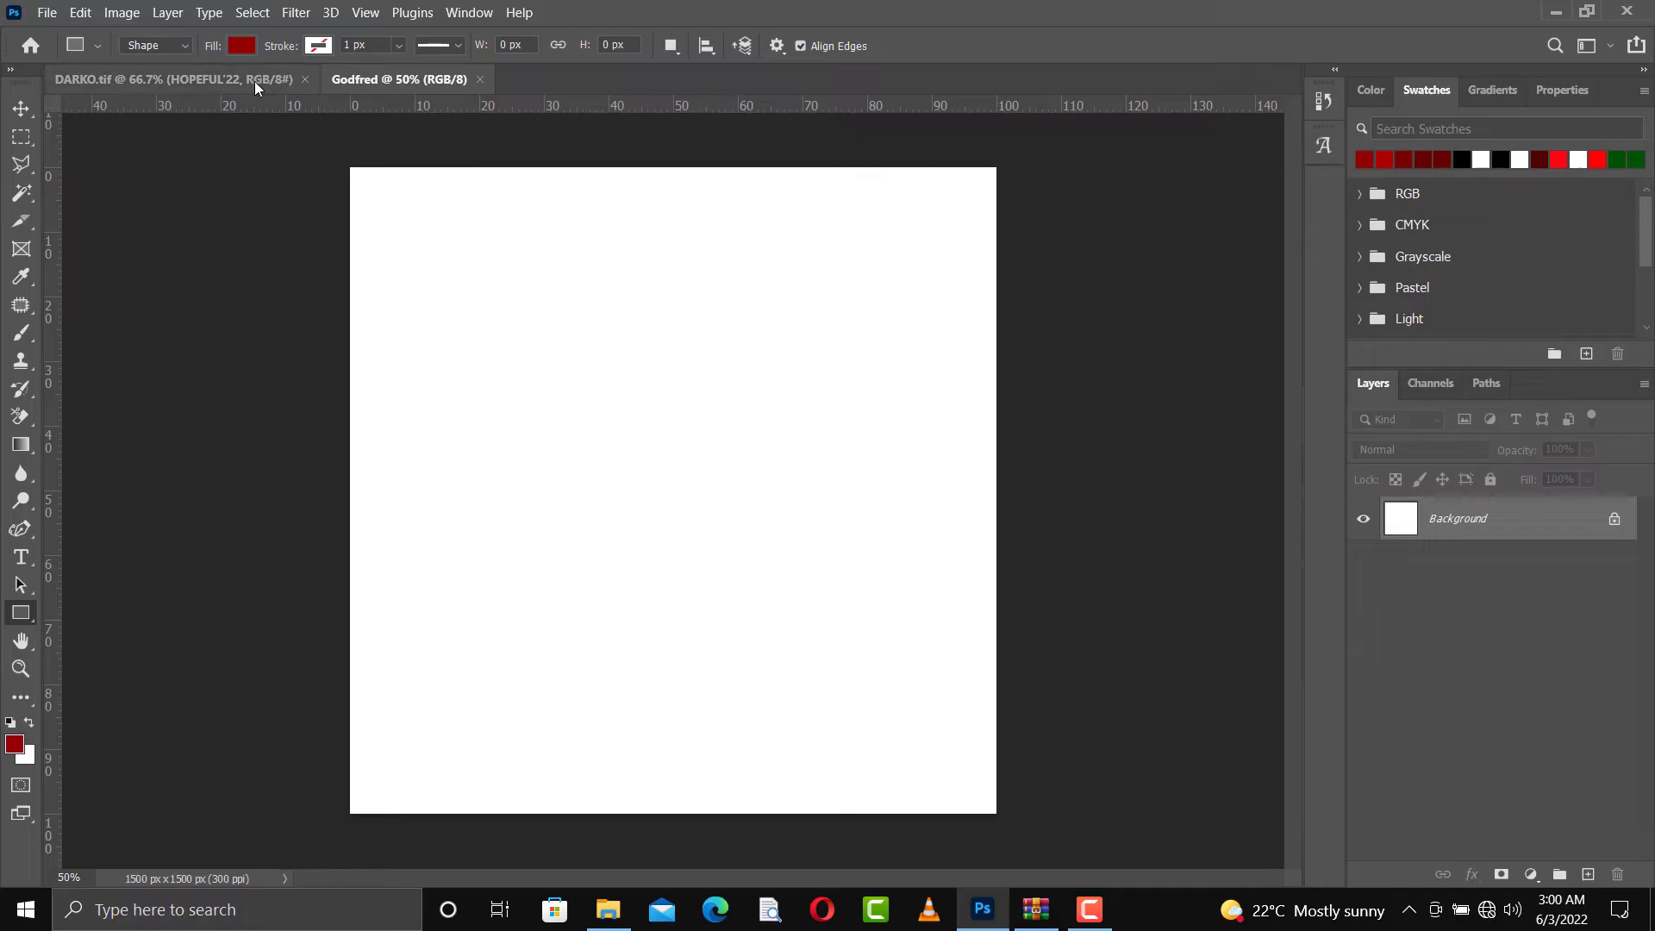
# Copy the striped white background layer from DARKO.tif into the blank square document
pyautogui.click(257, 82)
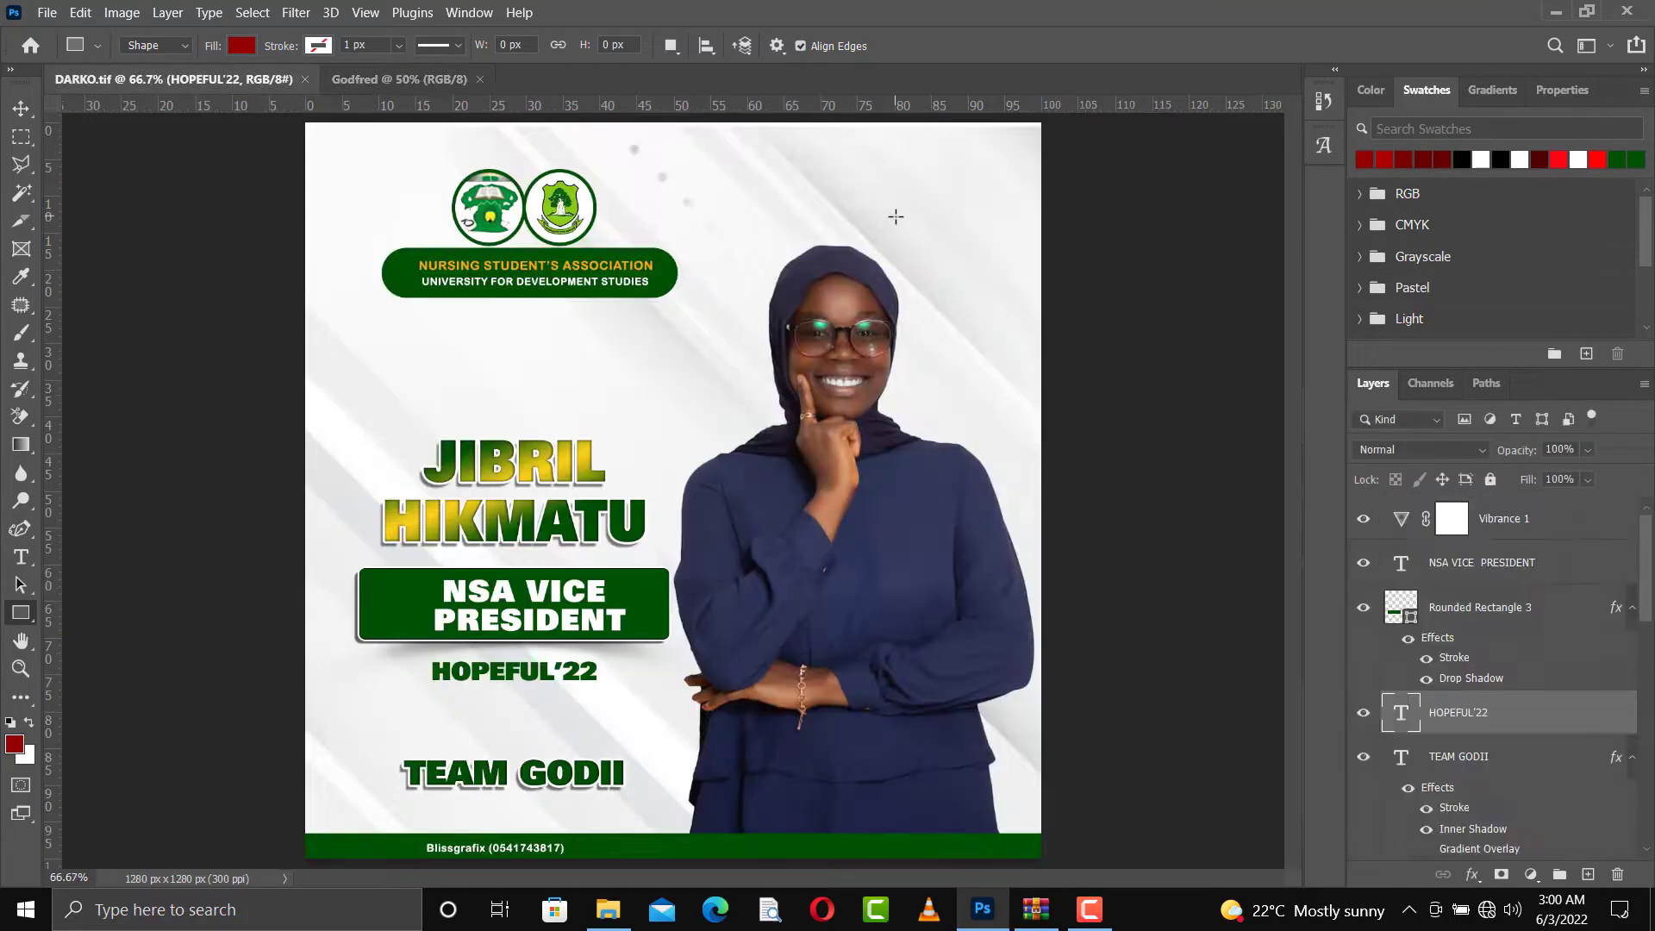
pyautogui.press('v')
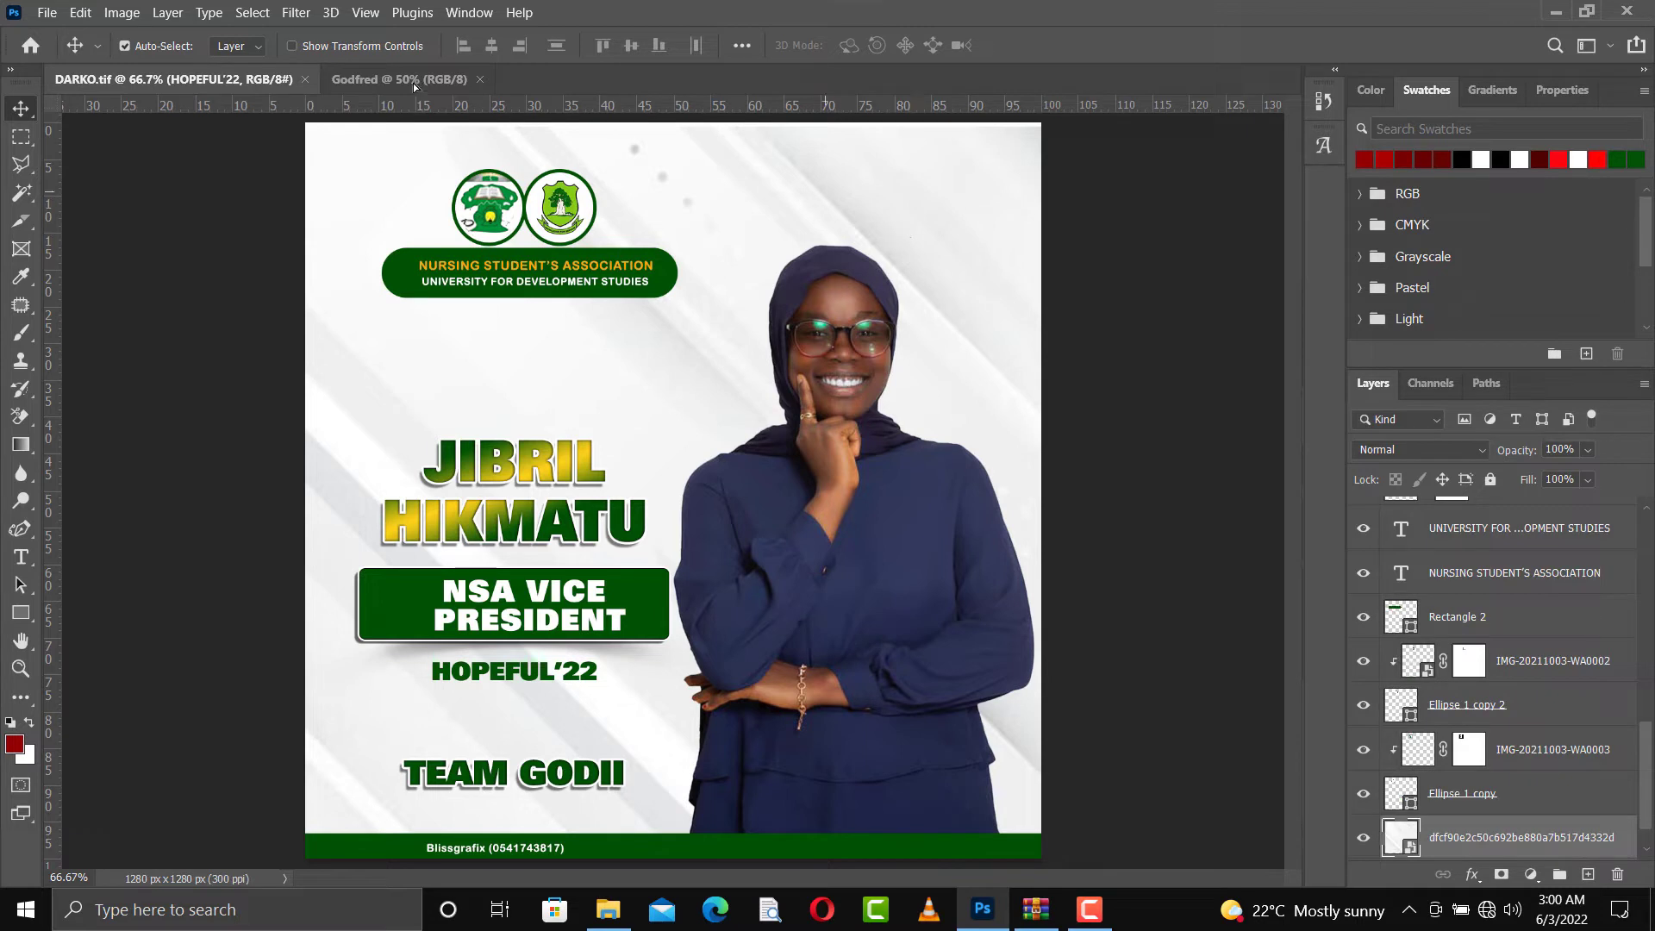
pyautogui.moveTo(412, 83); pyautogui.dragTo(583, 396)
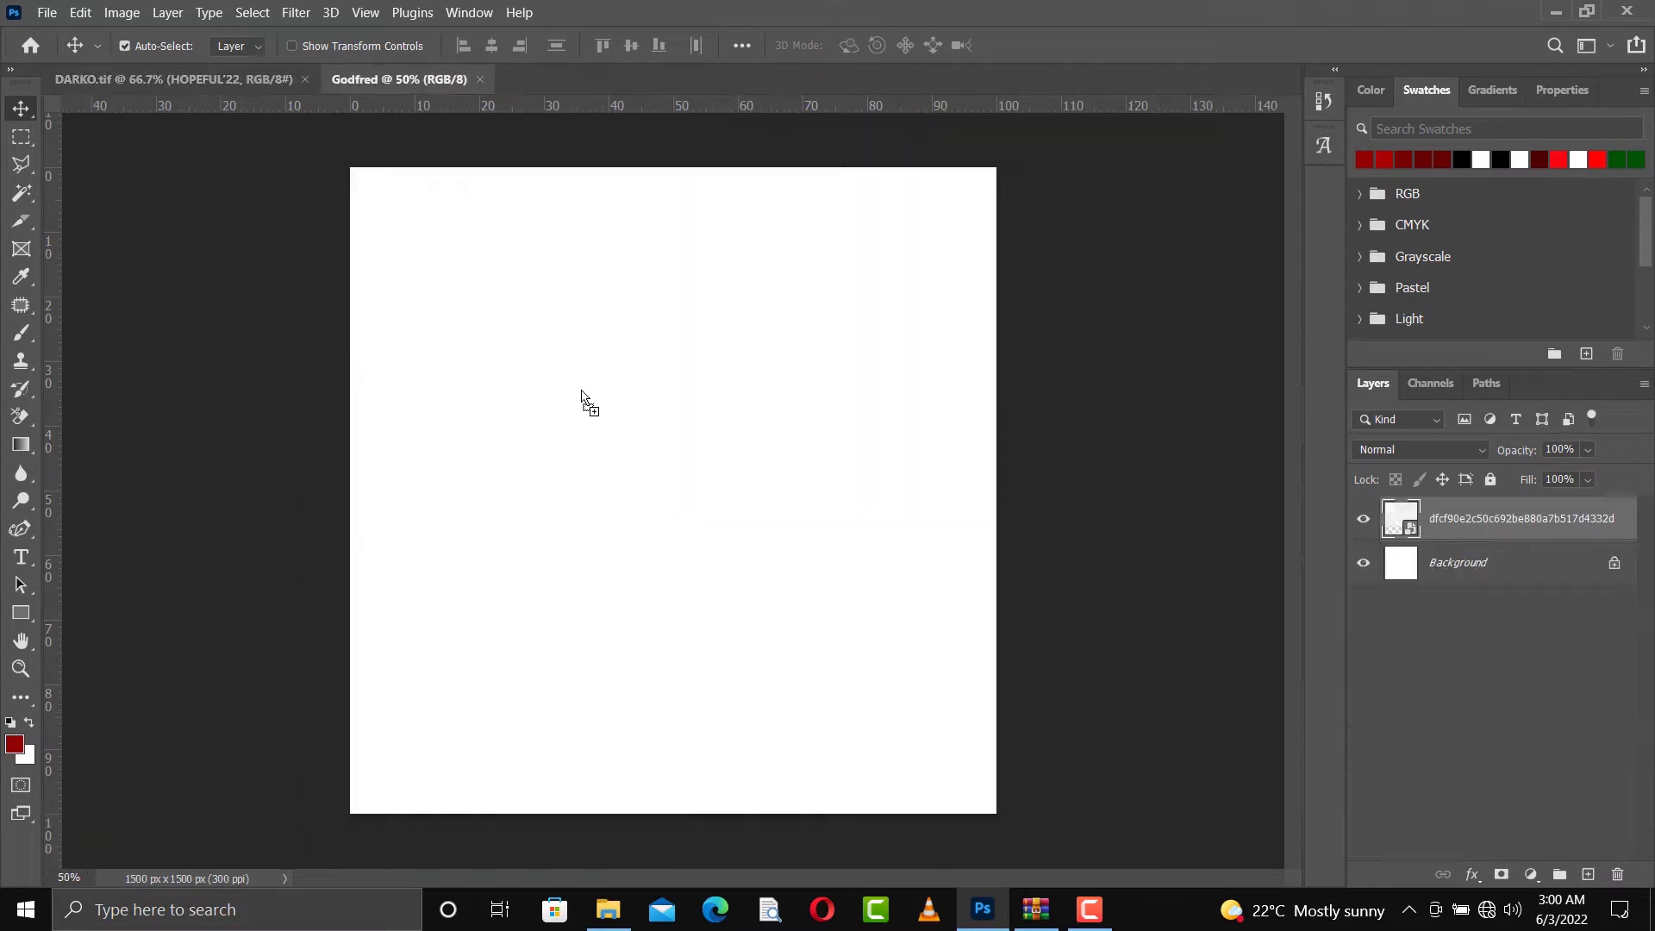
# Scale and position the striped background to cover the whole canvas, and set its layer opacity to 50%
pyautogui.moveTo(757, 494); pyautogui.dragTo(777, 603)
pyautogui.hotkey('ctrl', 't')
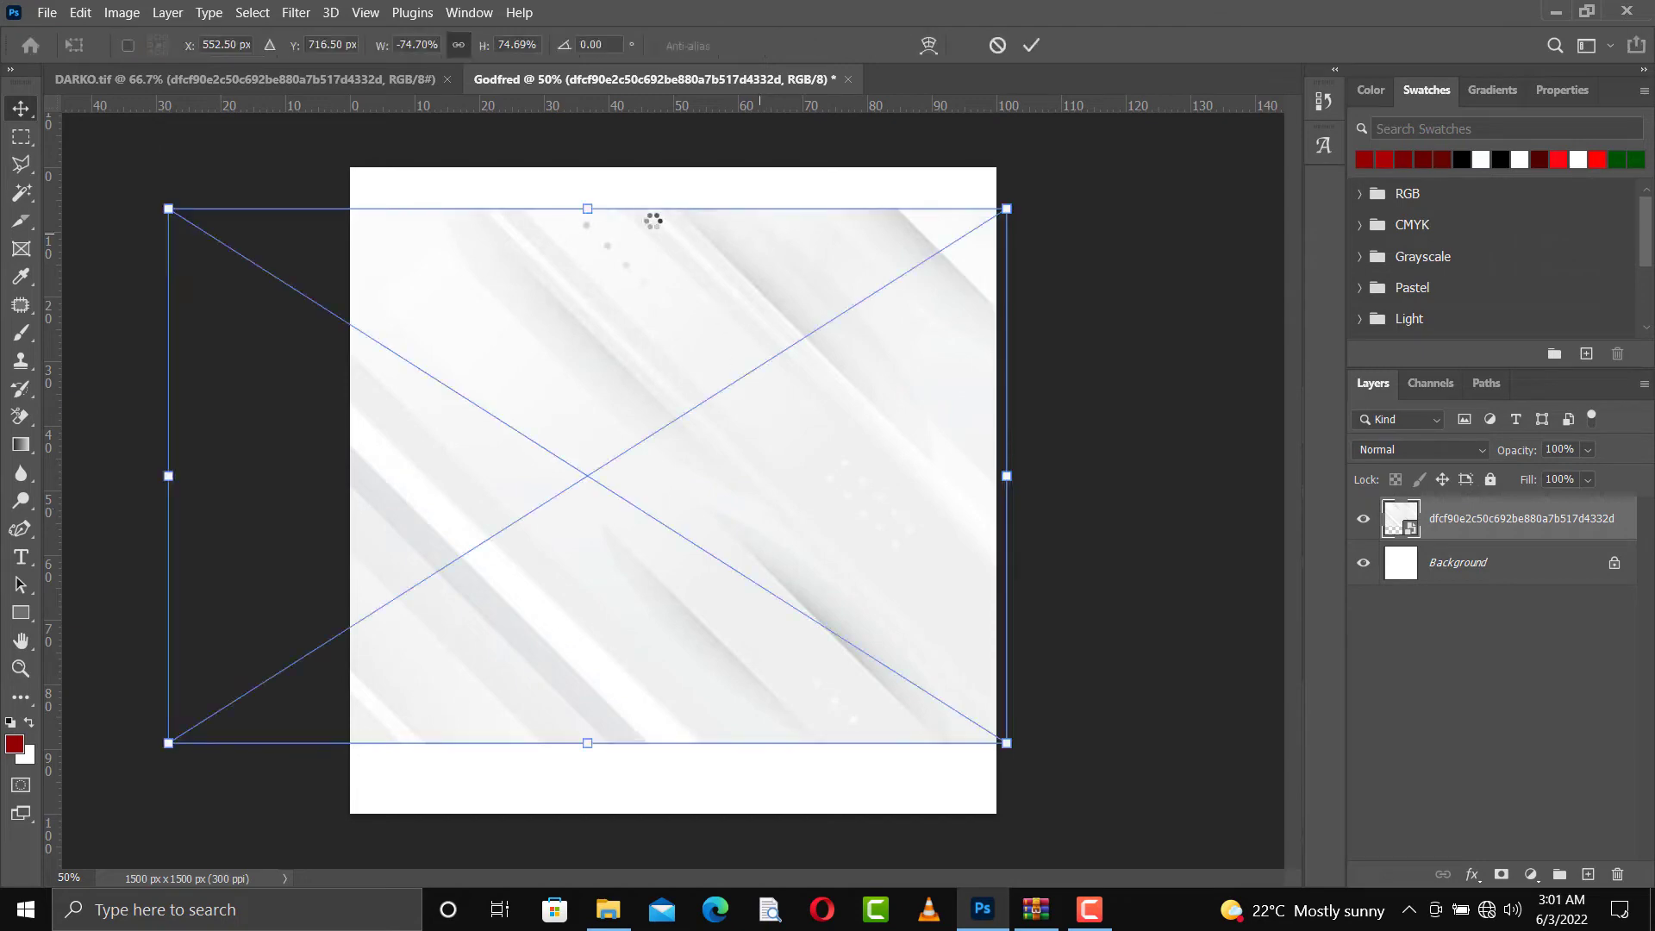
pyautogui.moveTo(619, 280); pyautogui.dragTo(652, 625)
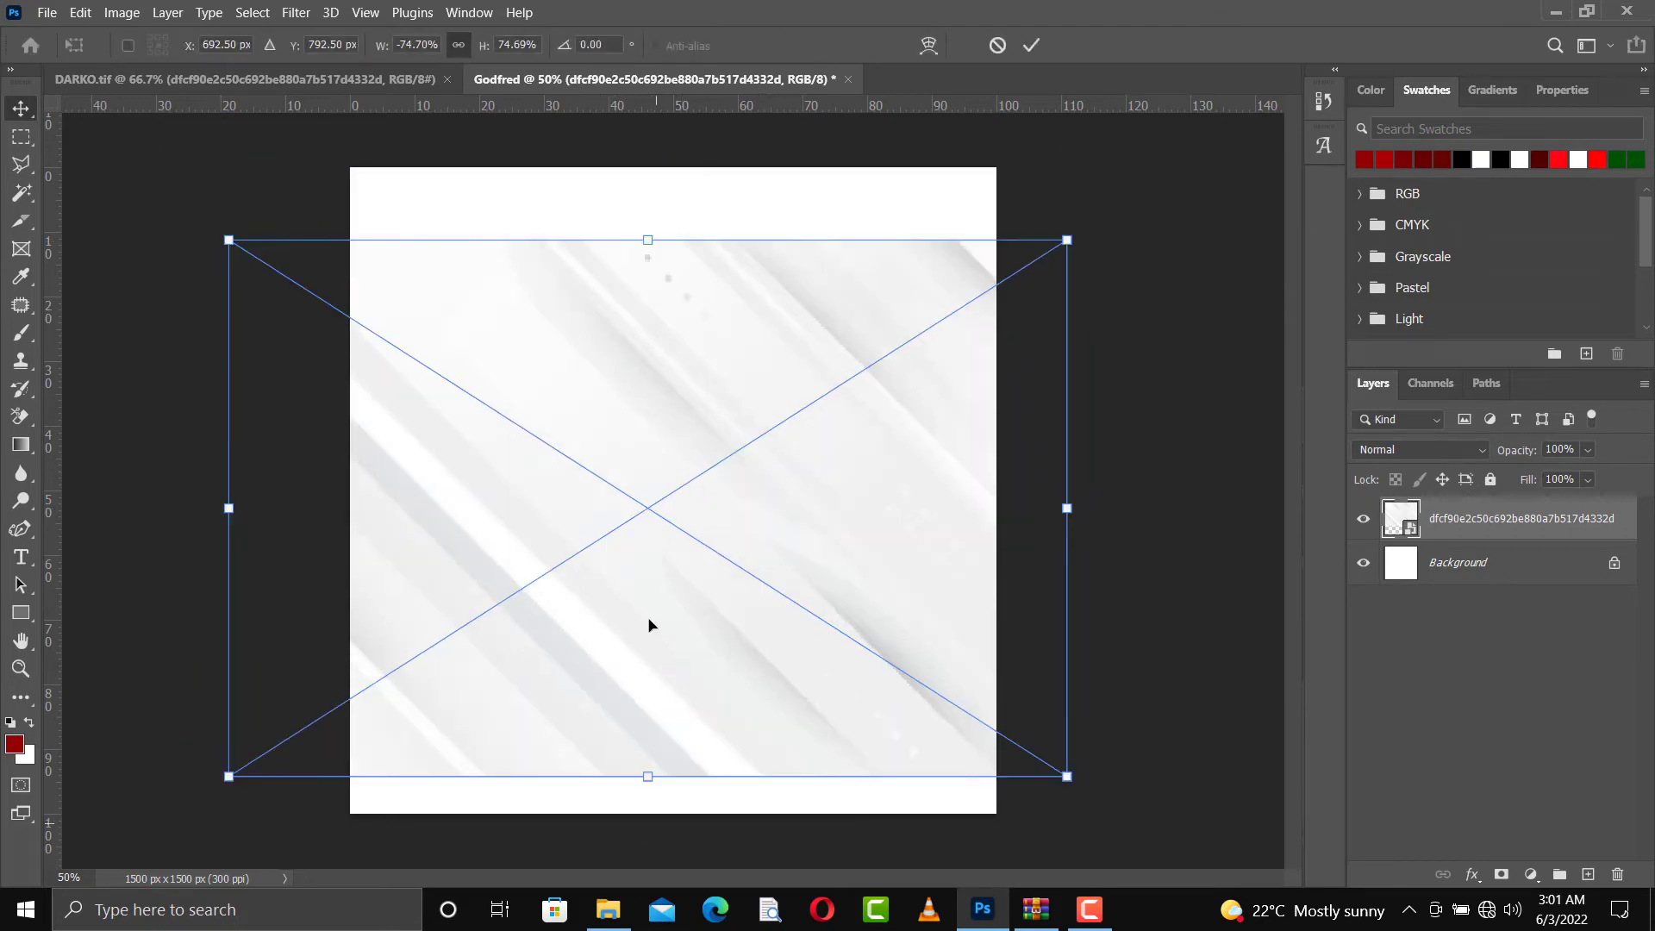
pyautogui.moveTo(648, 482); pyautogui.dragTo(654, 560)
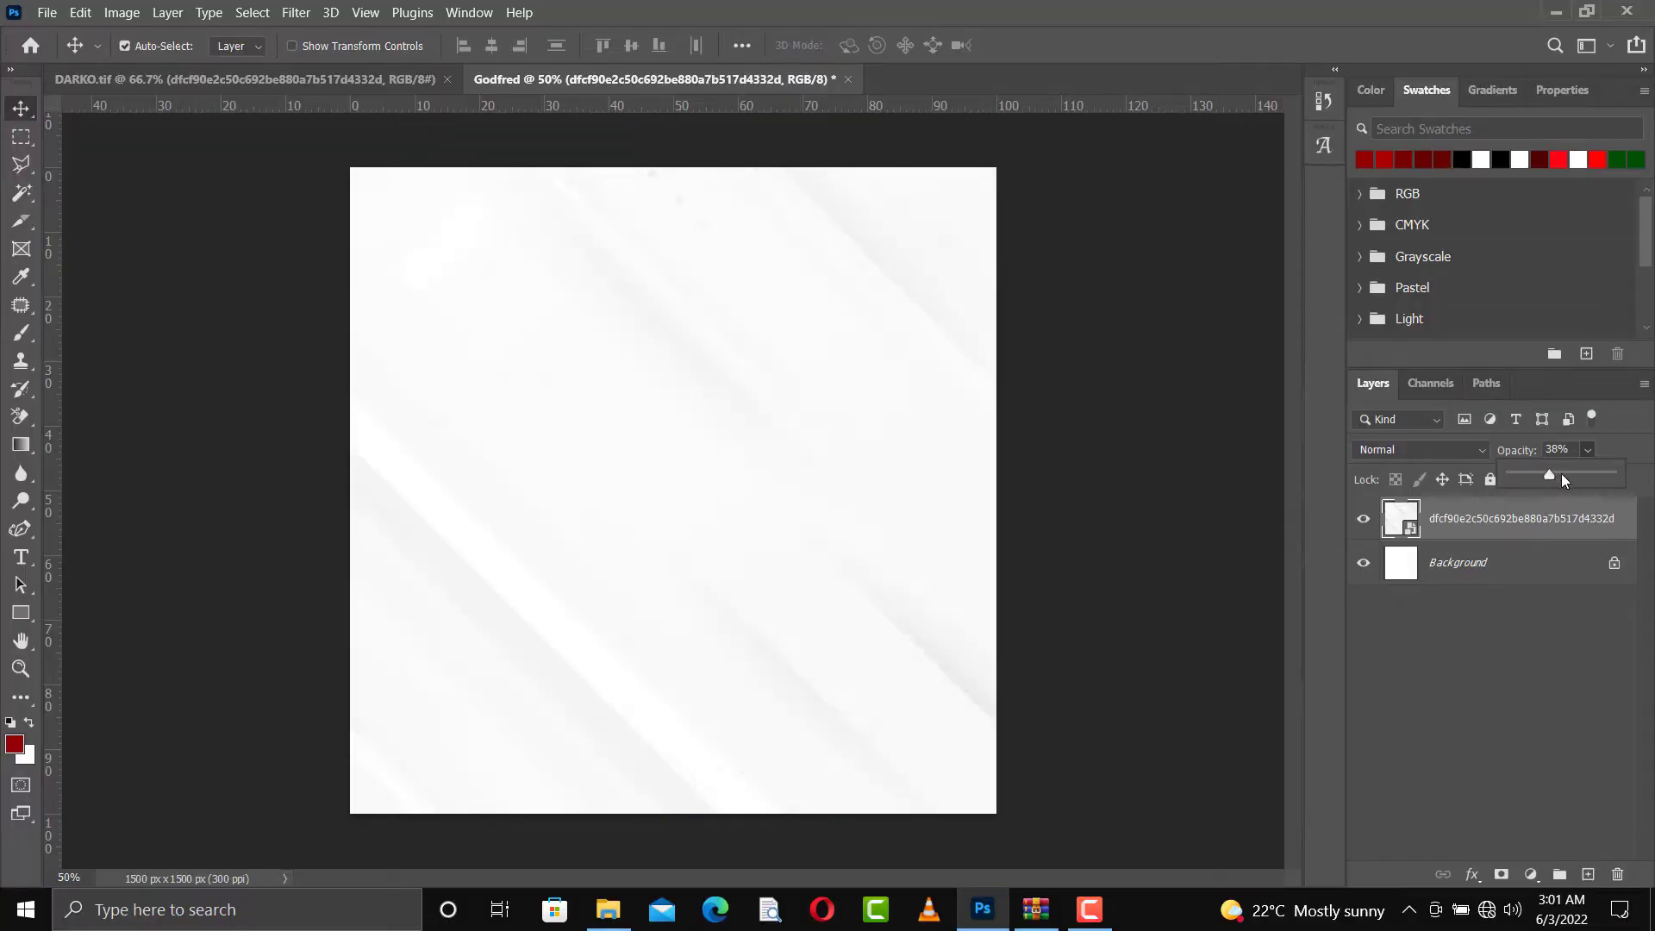
pyautogui.moveTo(1558, 473); pyautogui.dragTo(1556, 449)
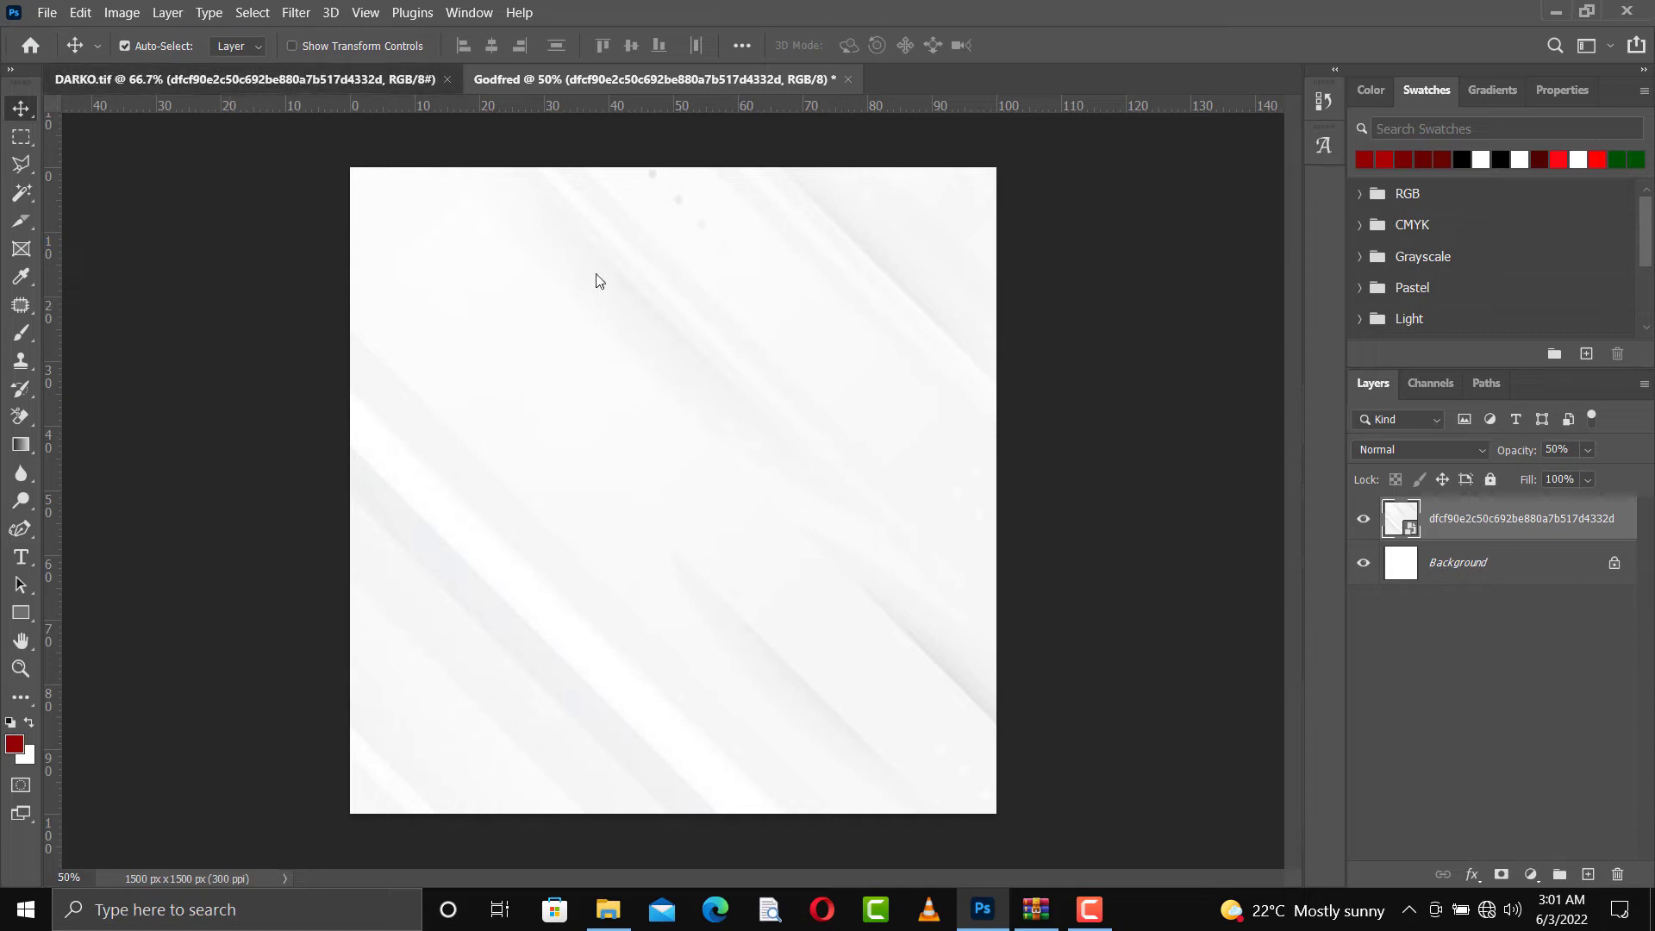
# Copy the two circular logos, the green banner and its two text lines from DARKO.tif into the new document
pyautogui.hotkey('ctrl', 'Tab')
pyautogui.click(489, 213)
pyautogui.click(561, 208)
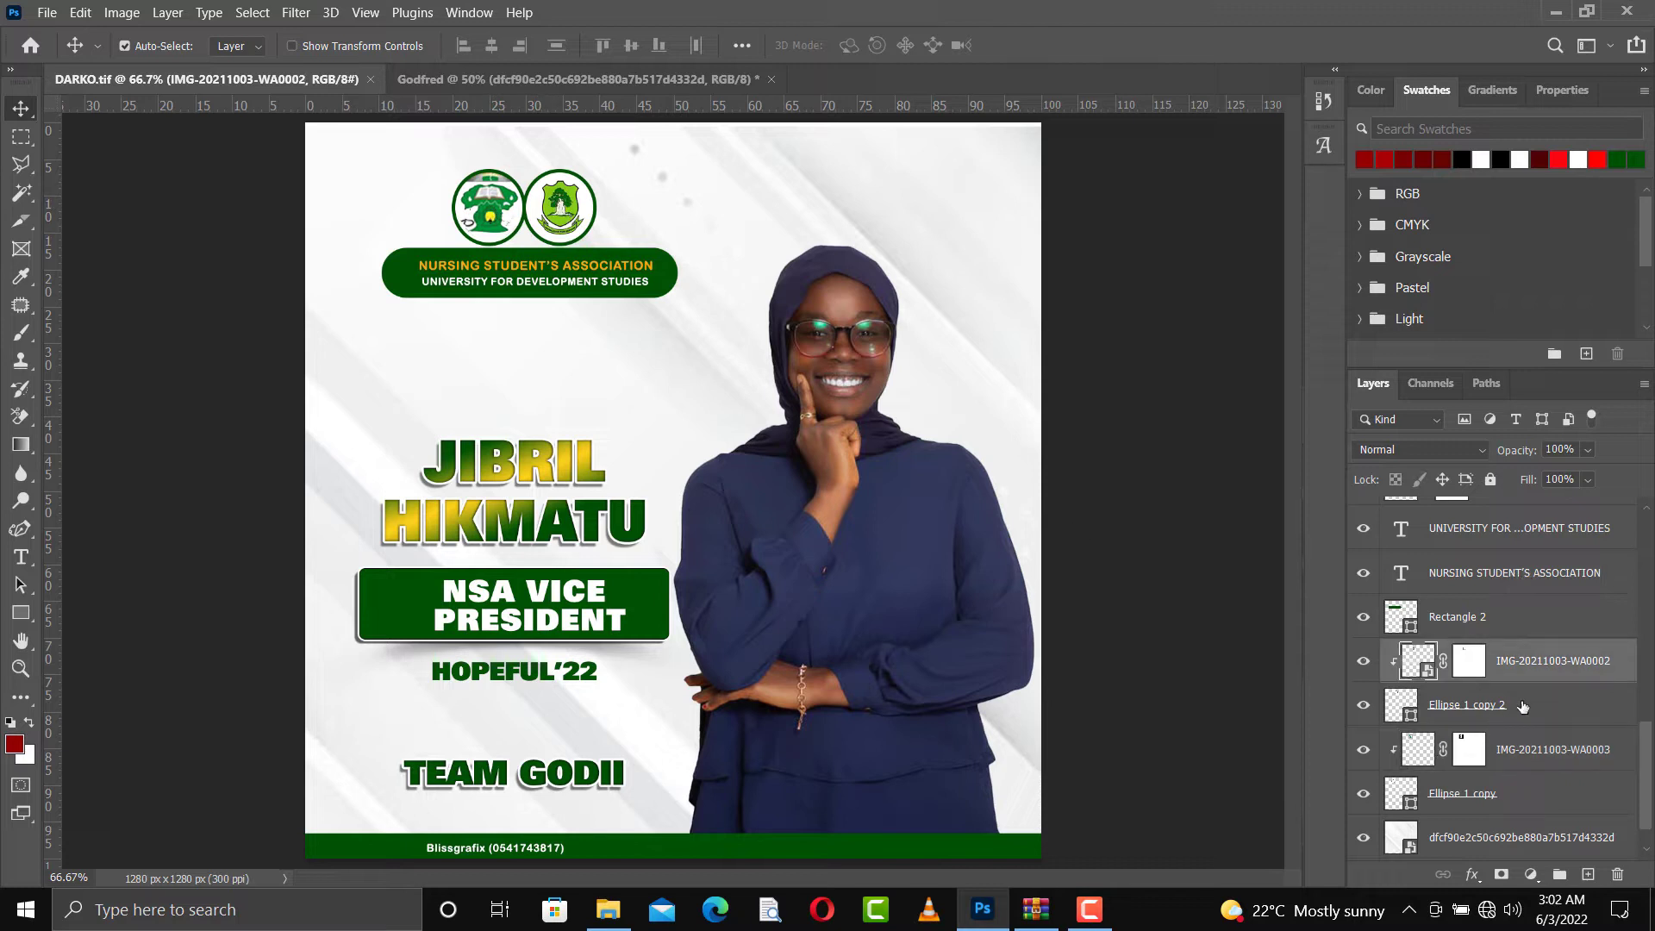
pyautogui.click(1514, 774)
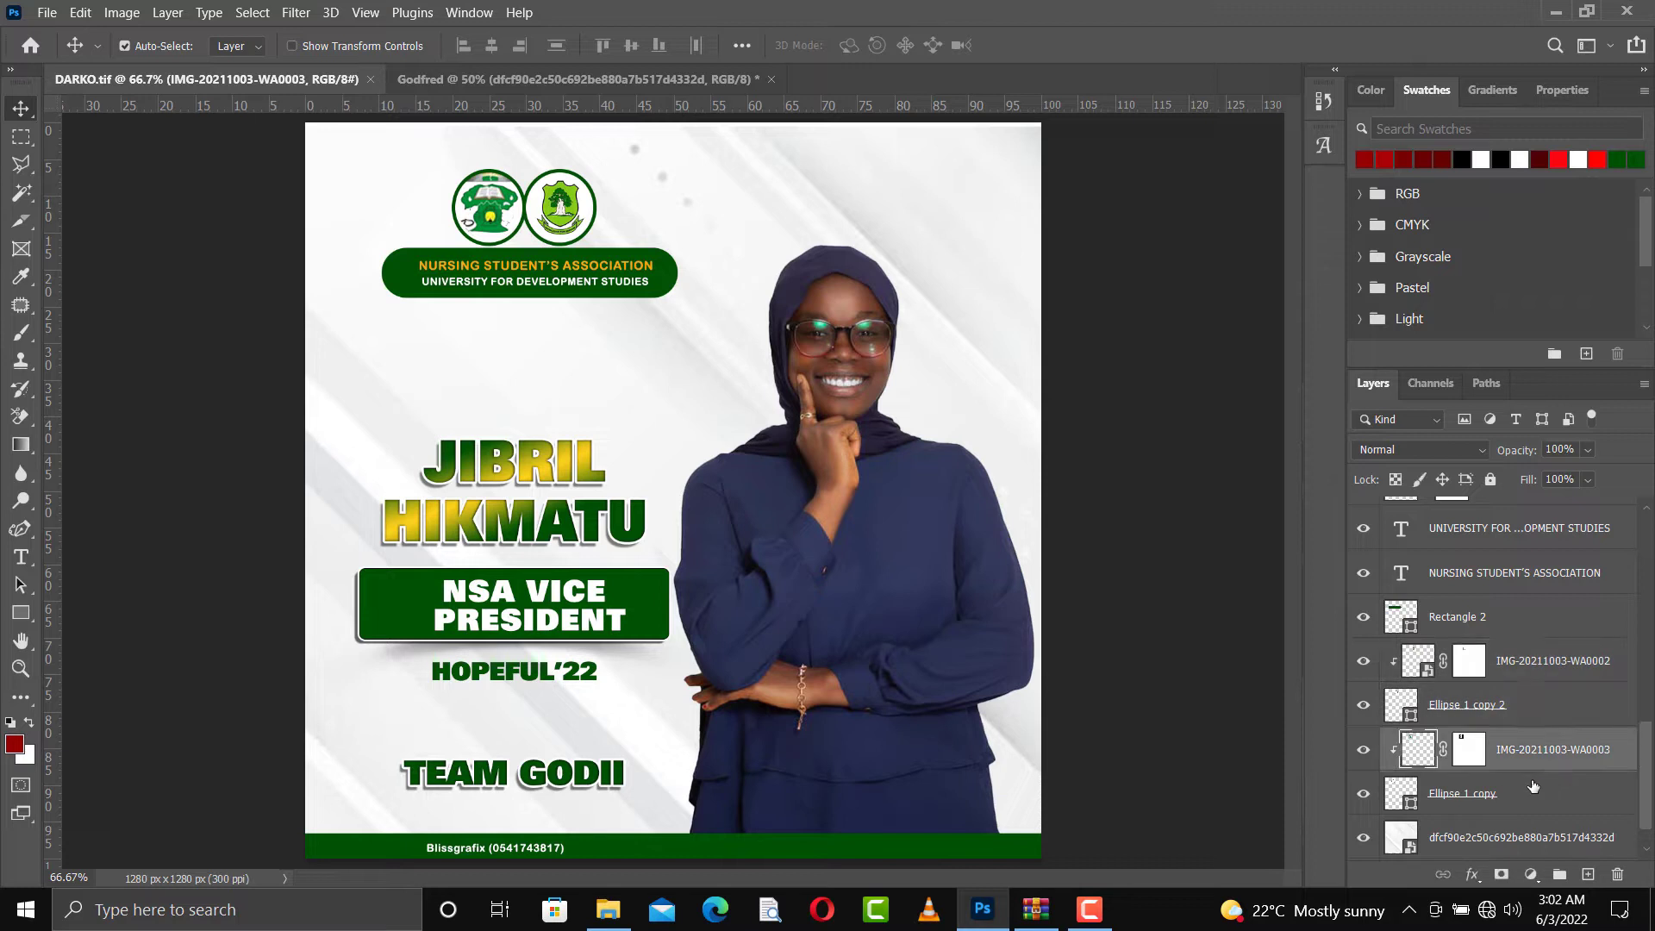
pyautogui.click(1489, 536)
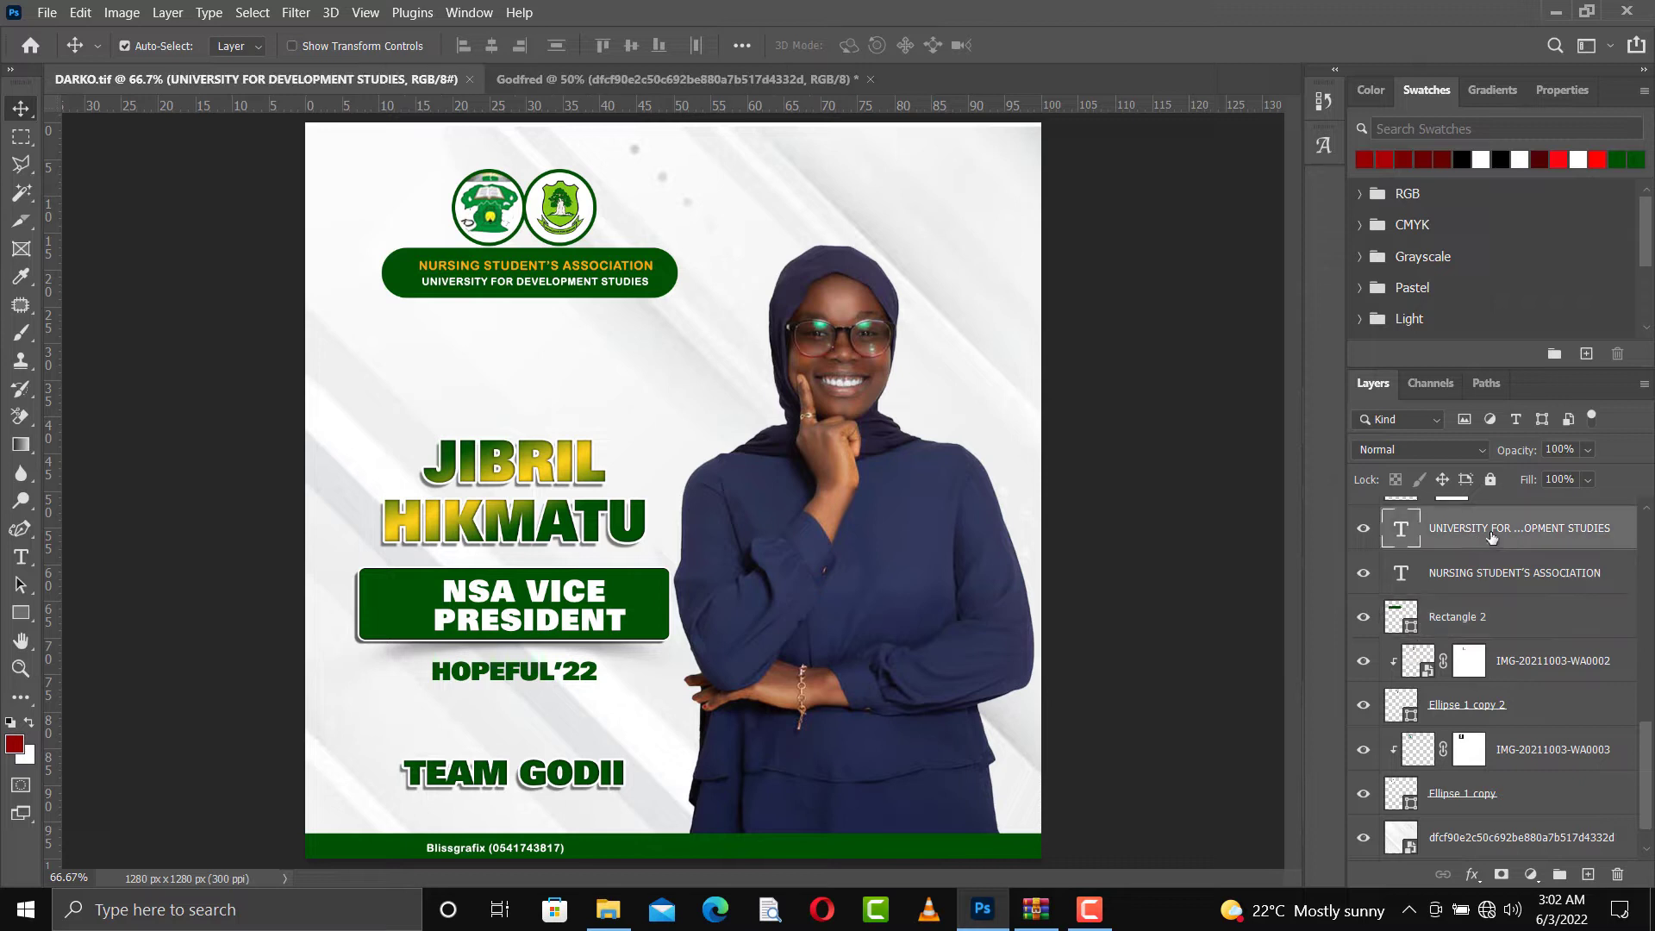
pyautogui.keyDown('shift'); pyautogui.click(1473, 795); pyautogui.keyUp('shift')
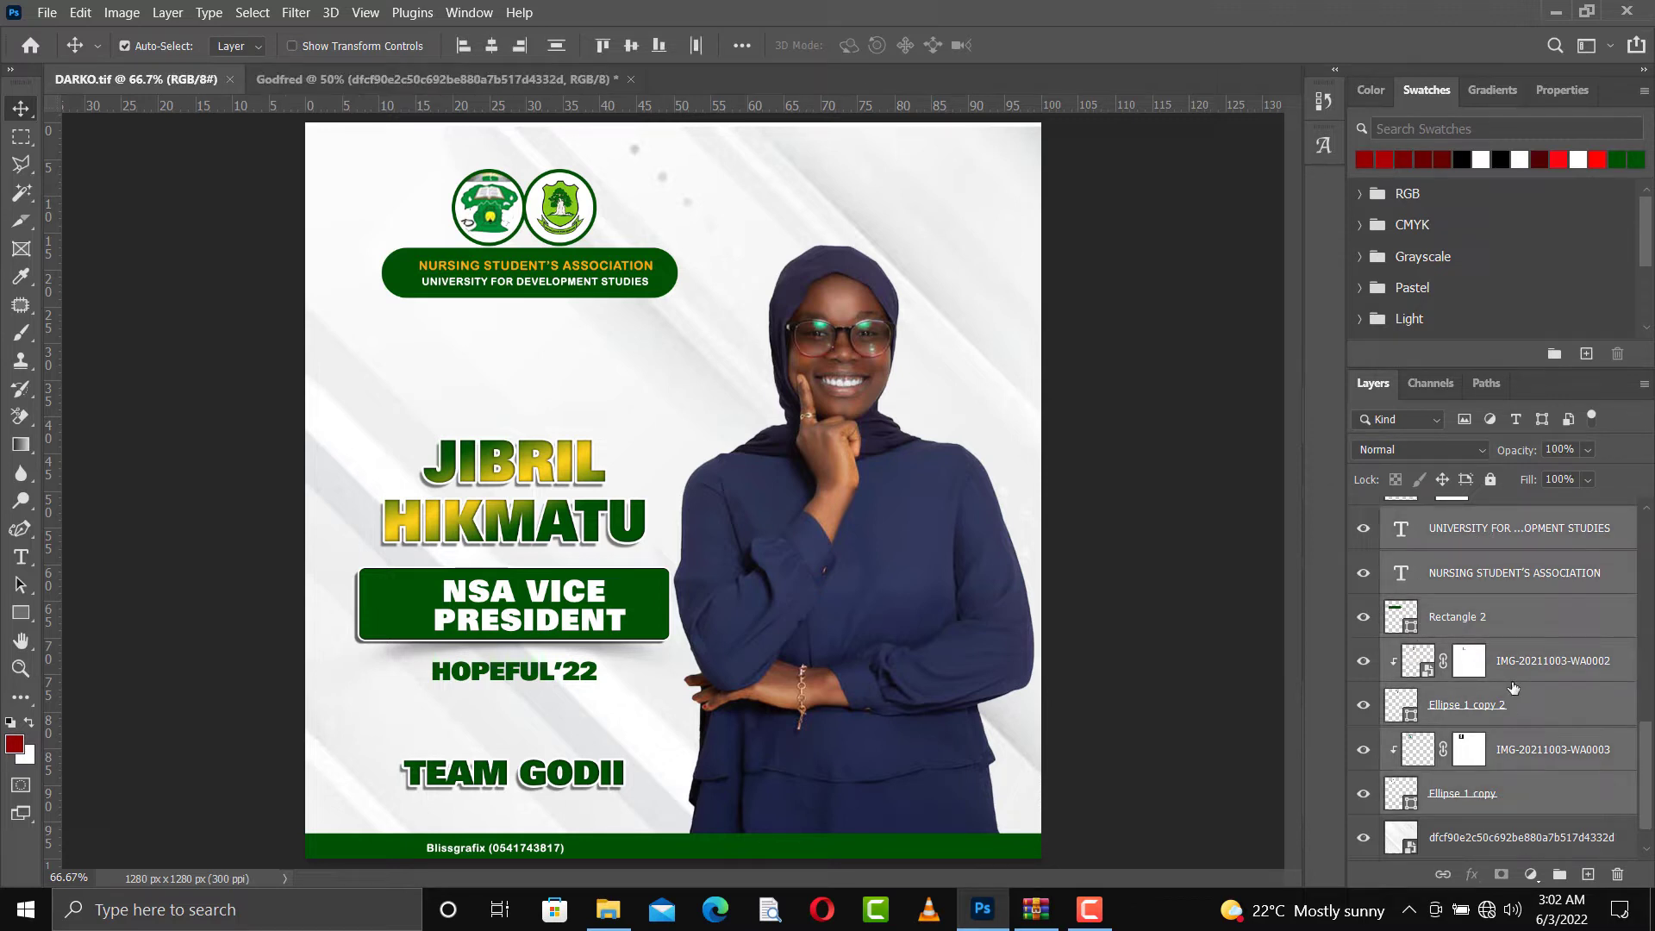
pyautogui.moveTo(462, 76); pyautogui.dragTo(786, 431)
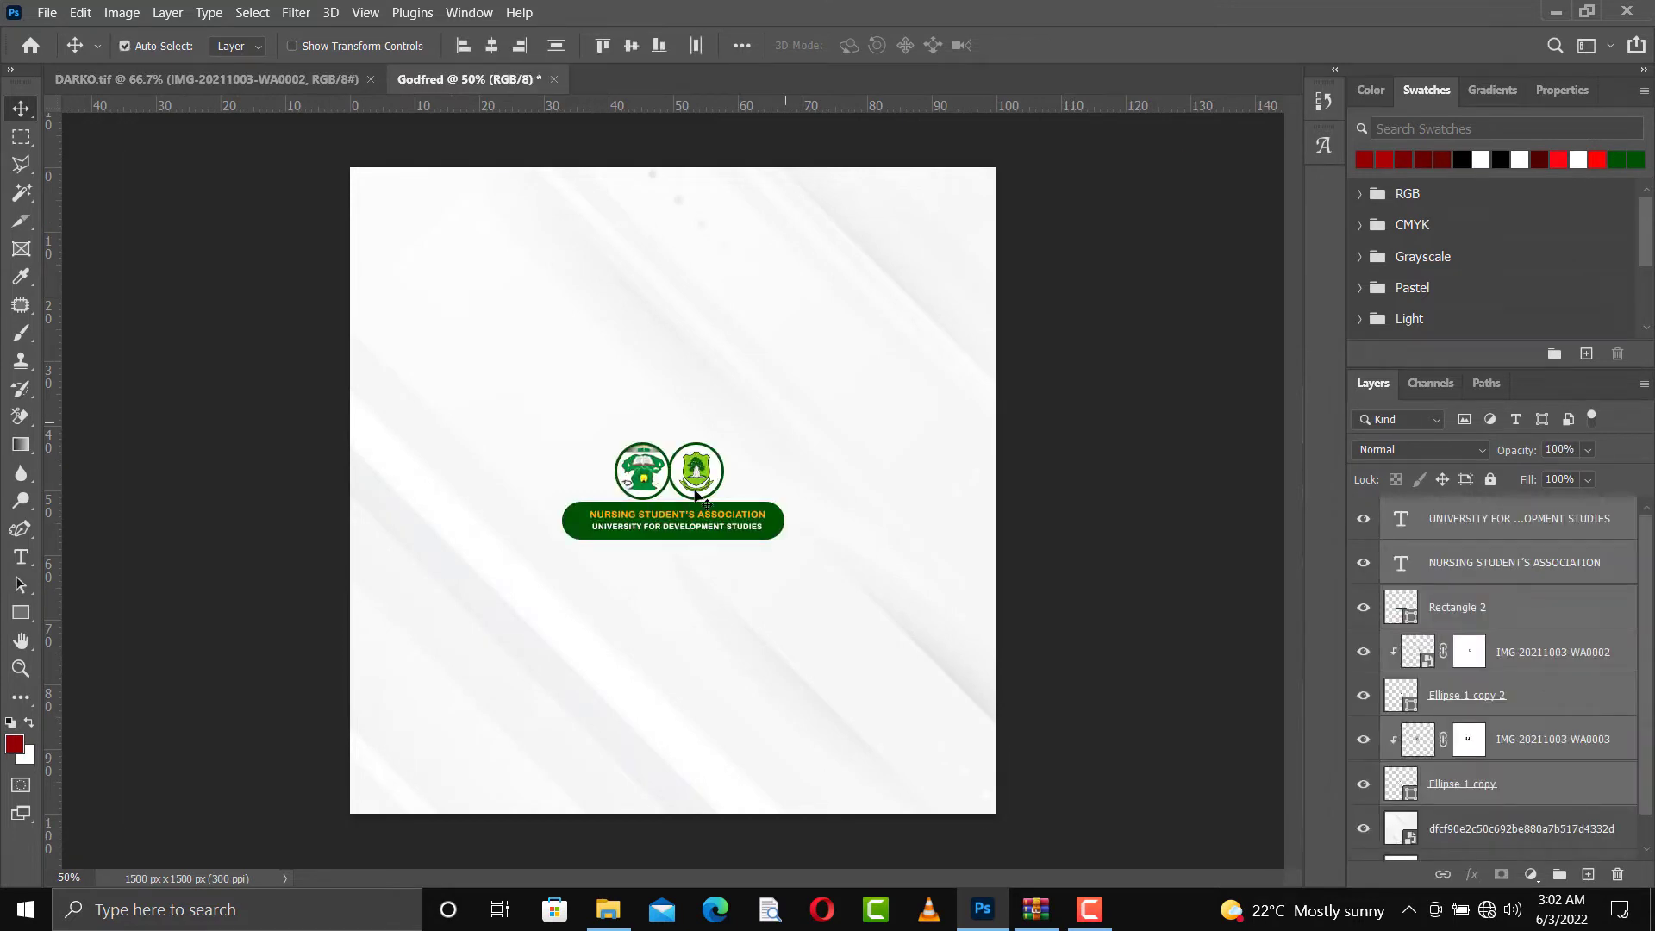
# Group the copied logo, banner and text layers and name the group "logos with details"
pyautogui.hotkey('ctrl', 'g')
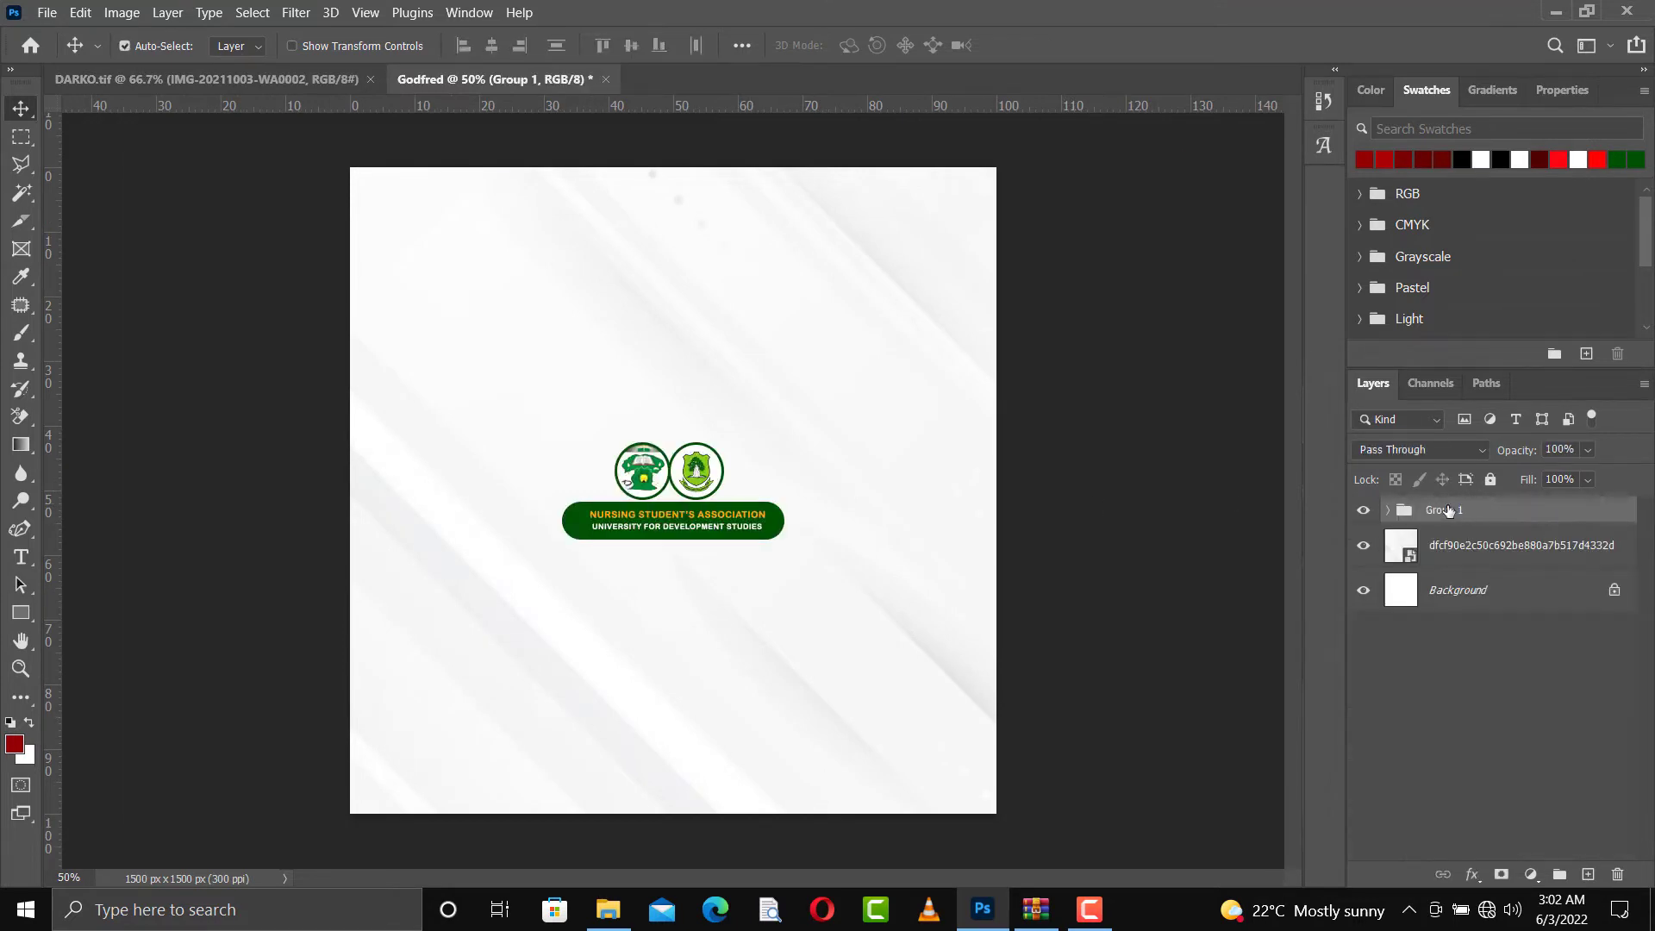
pyautogui.doubleClick(1444, 509)
pyautogui.write('logos with details')
pyautogui.press('Return')
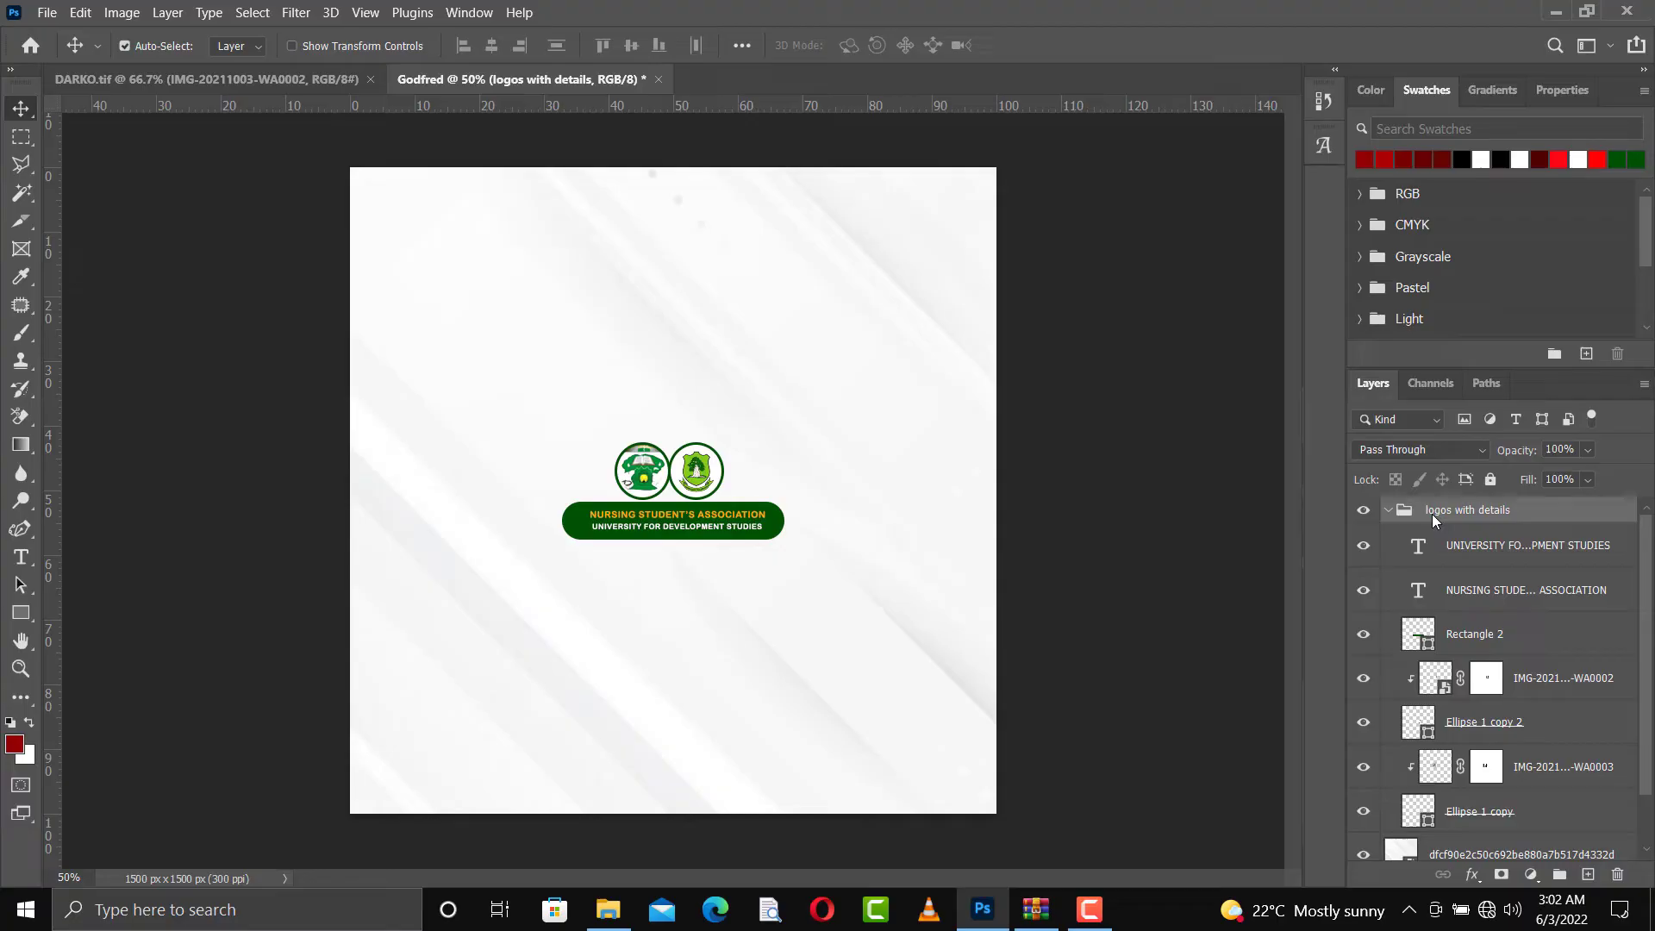
pyautogui.click(1388, 509)
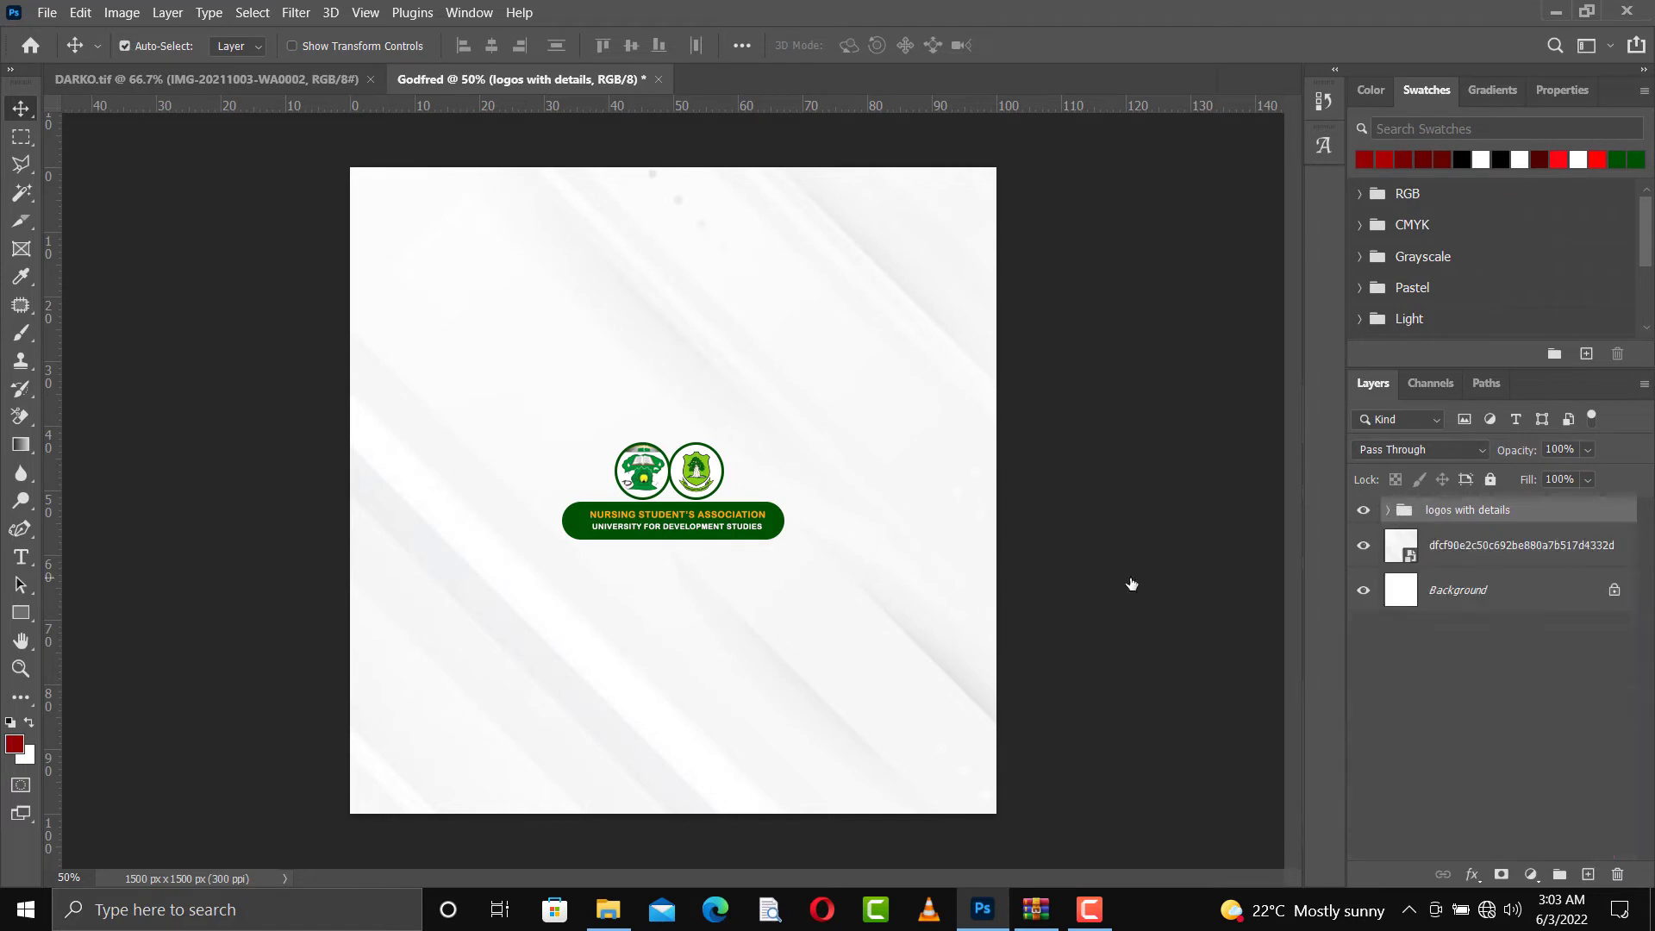
# Convert the "logos with details" group to a smart object and move it to the top centre of the canvas
pyautogui.rightClick(1441, 508)
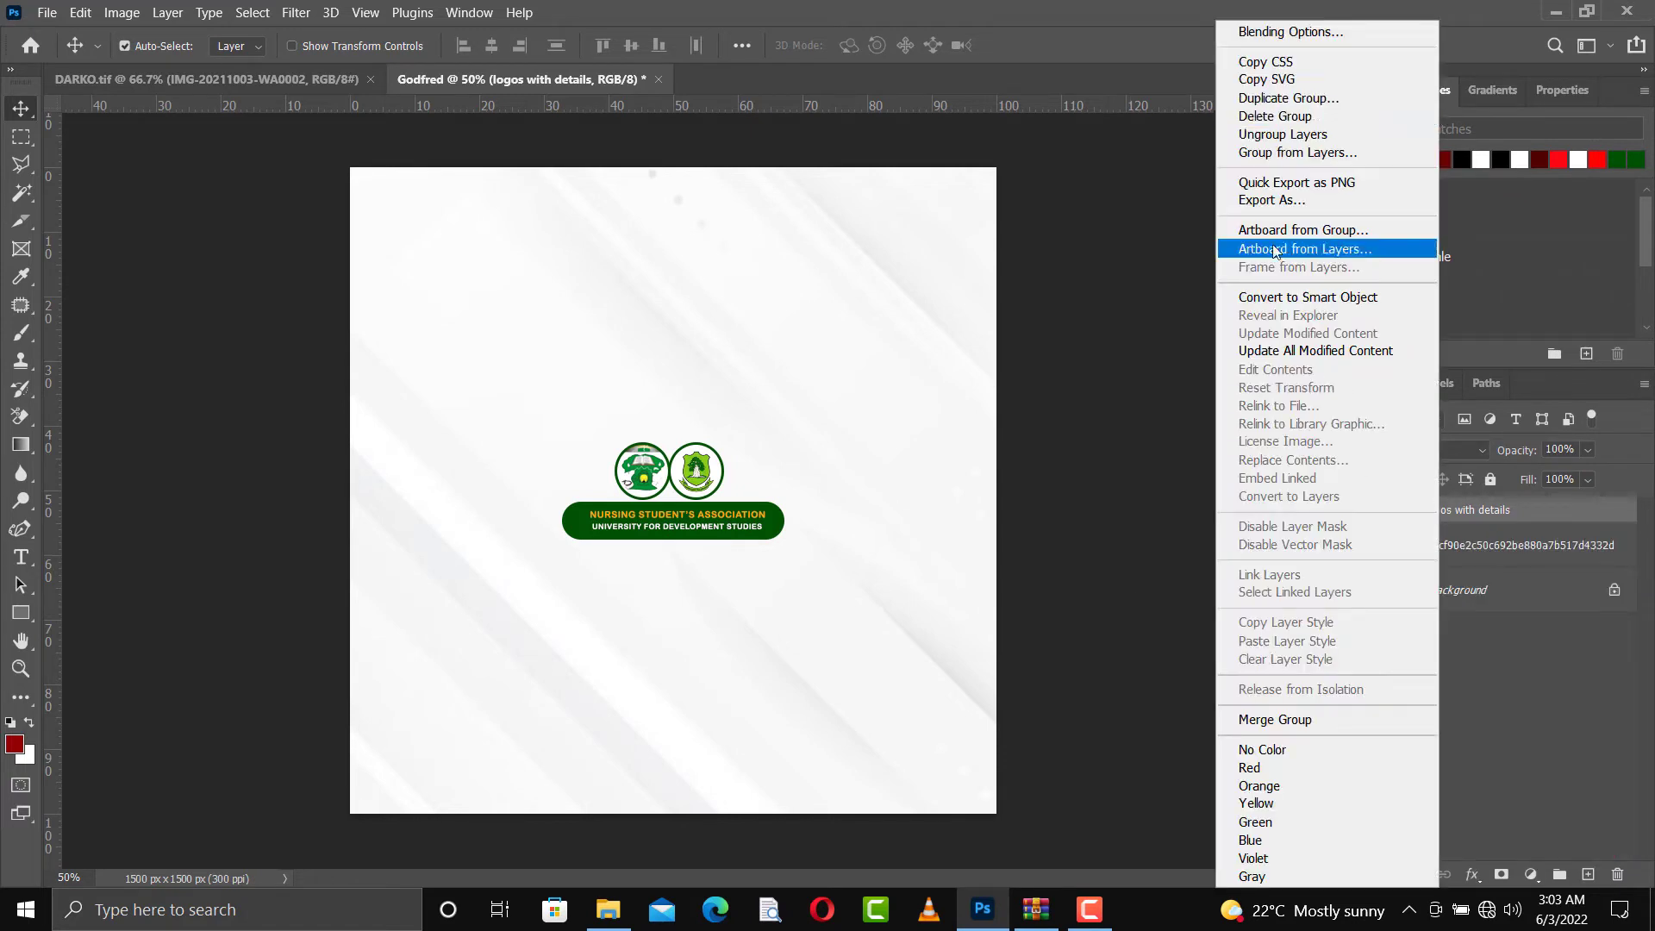
pyautogui.click(1327, 297)
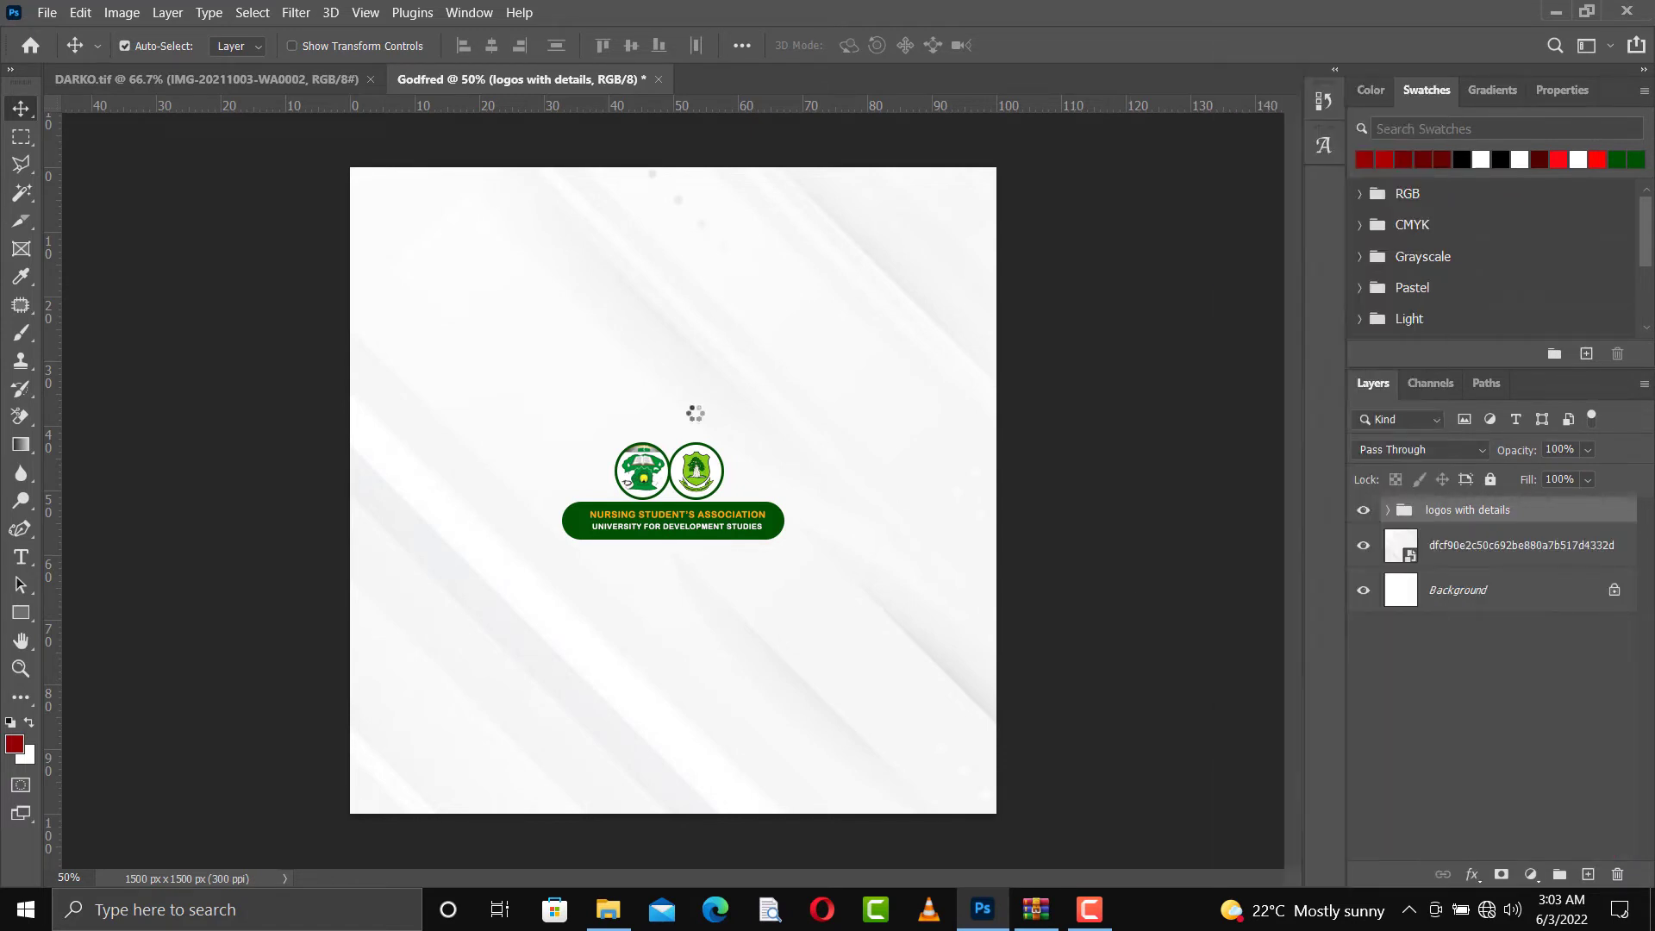
pyautogui.moveTo(681, 483); pyautogui.dragTo(662, 217)
pyautogui.press('Up')
pyautogui.press('Up')
pyautogui.press('Up')
pyautogui.press('Up')
pyautogui.press('Up')
pyautogui.press('Up')
pyautogui.press('Up')
pyautogui.press('Up')
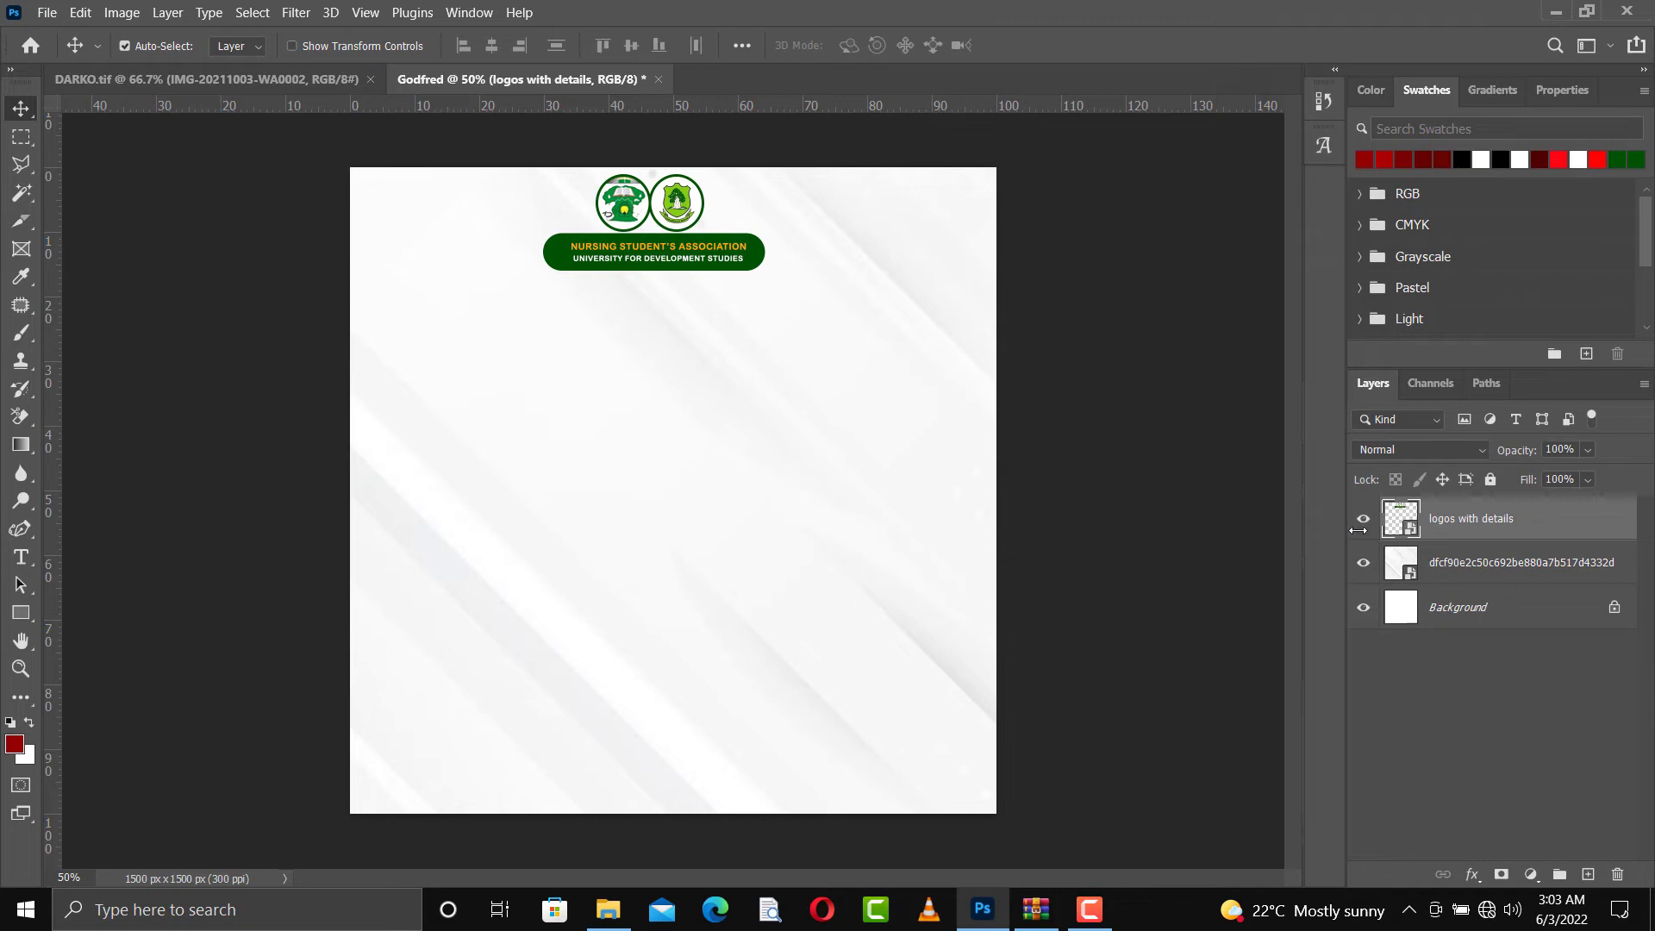
# Open the contents of the "logos with details" smart object and move the green banner up over the logos
pyautogui.doubleClick(1411, 535)
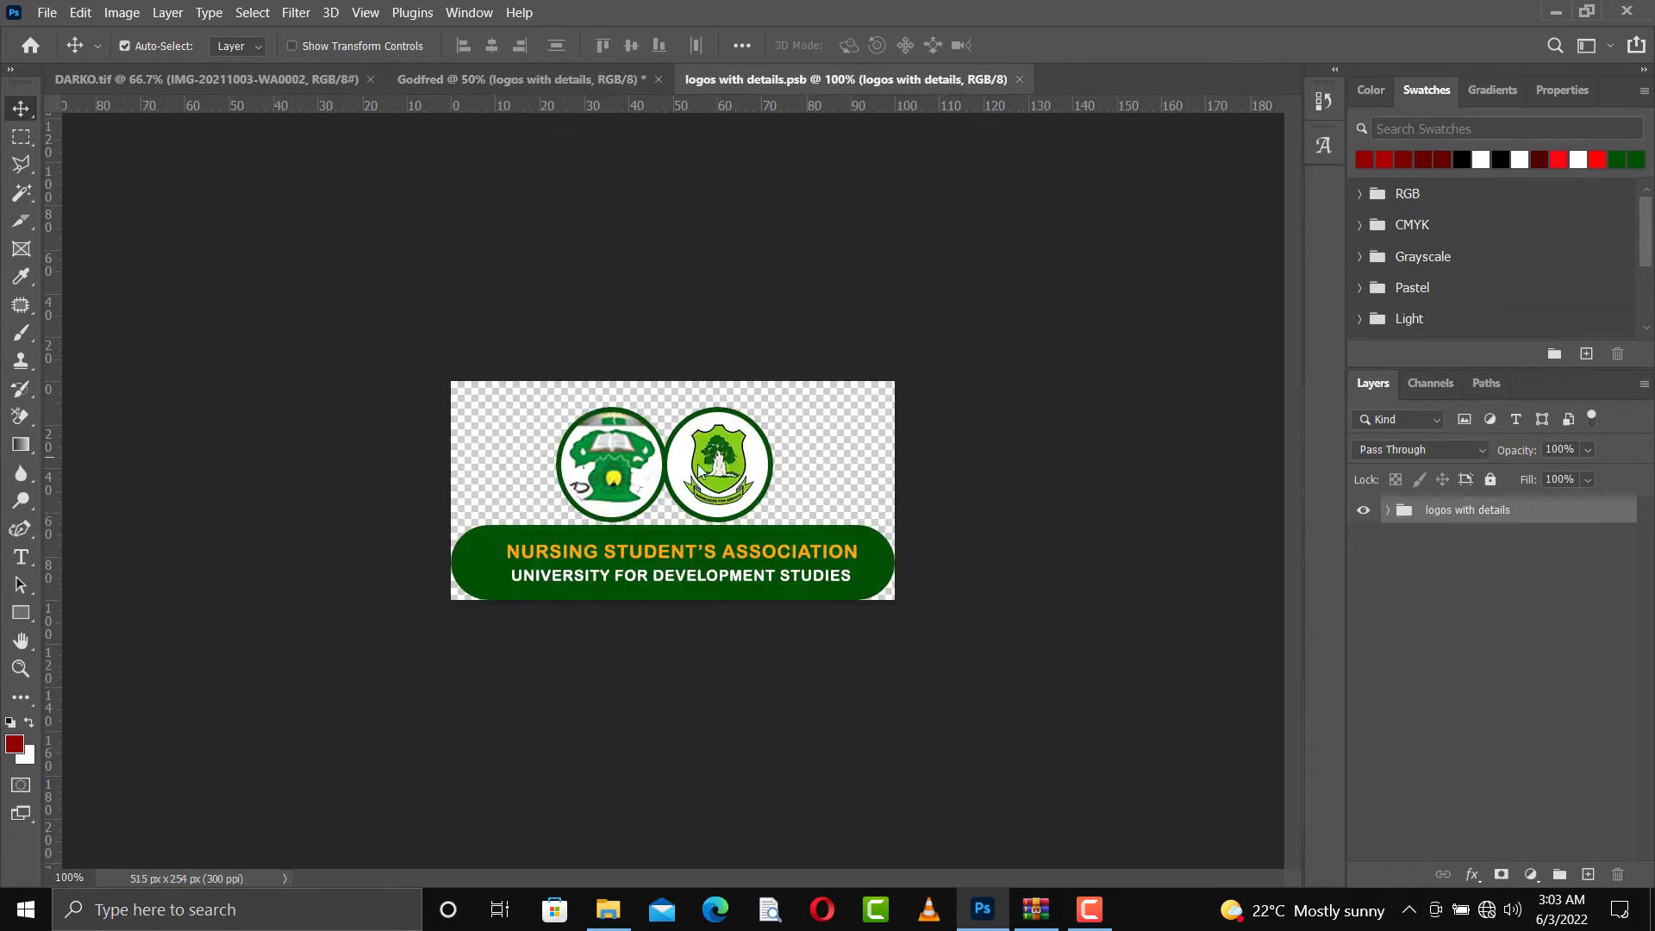
pyautogui.moveTo(819, 539); pyautogui.dragTo(814, 459)
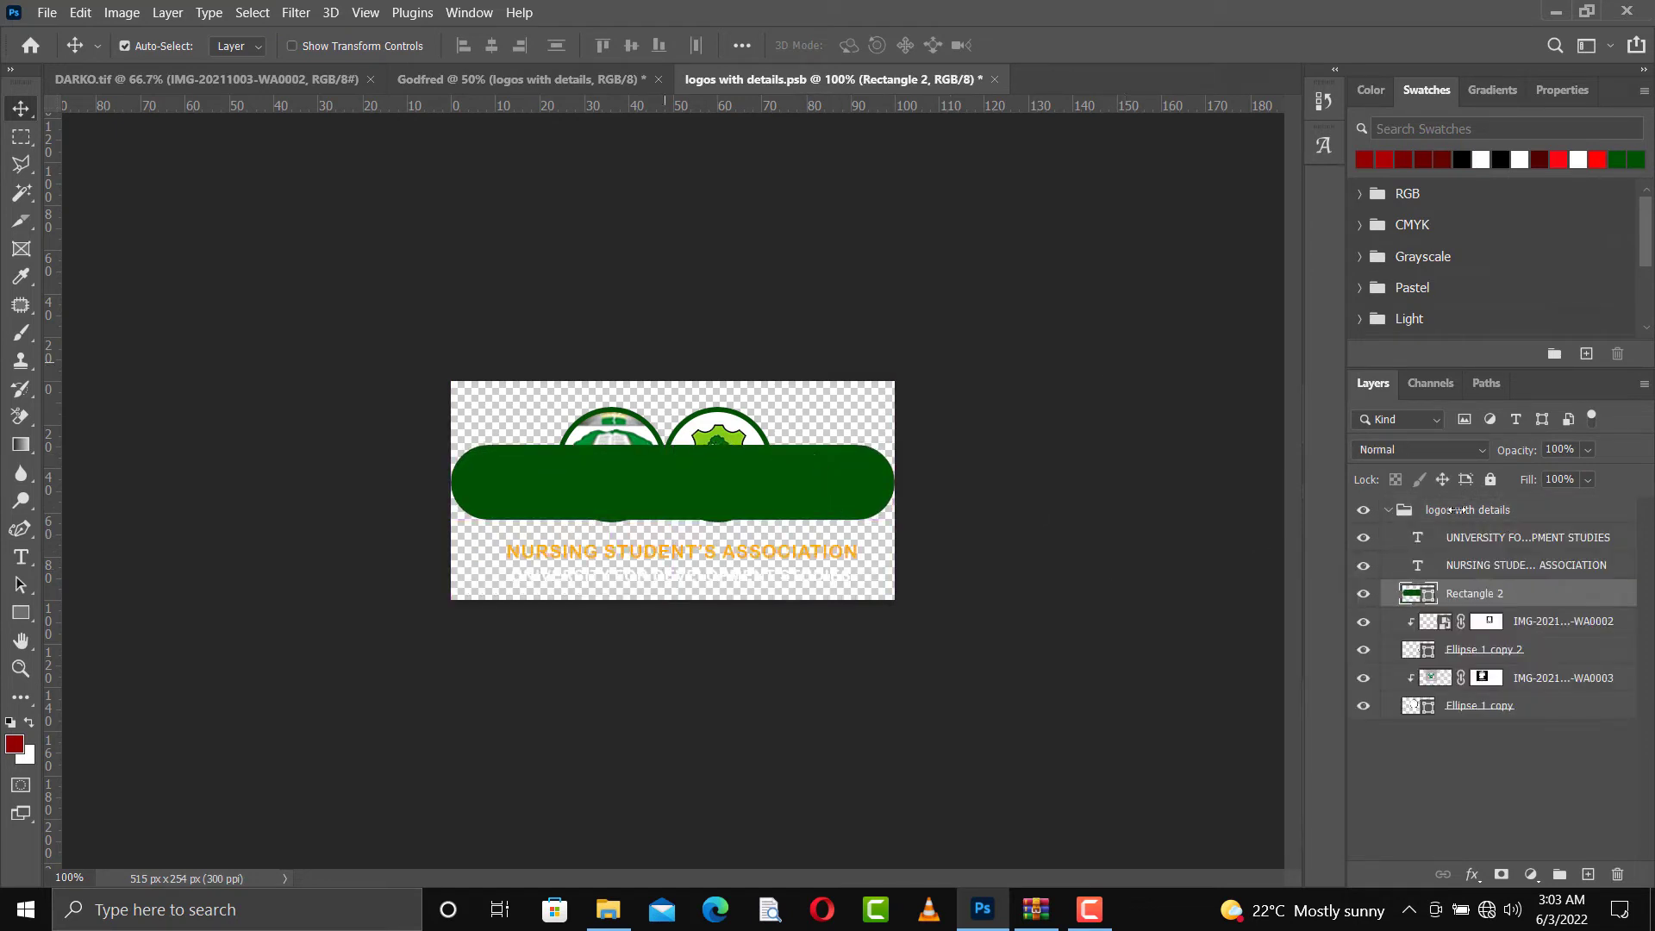
# Scale the two circular logos together with their ellipses down to about 64%
pyautogui.click(1538, 628)
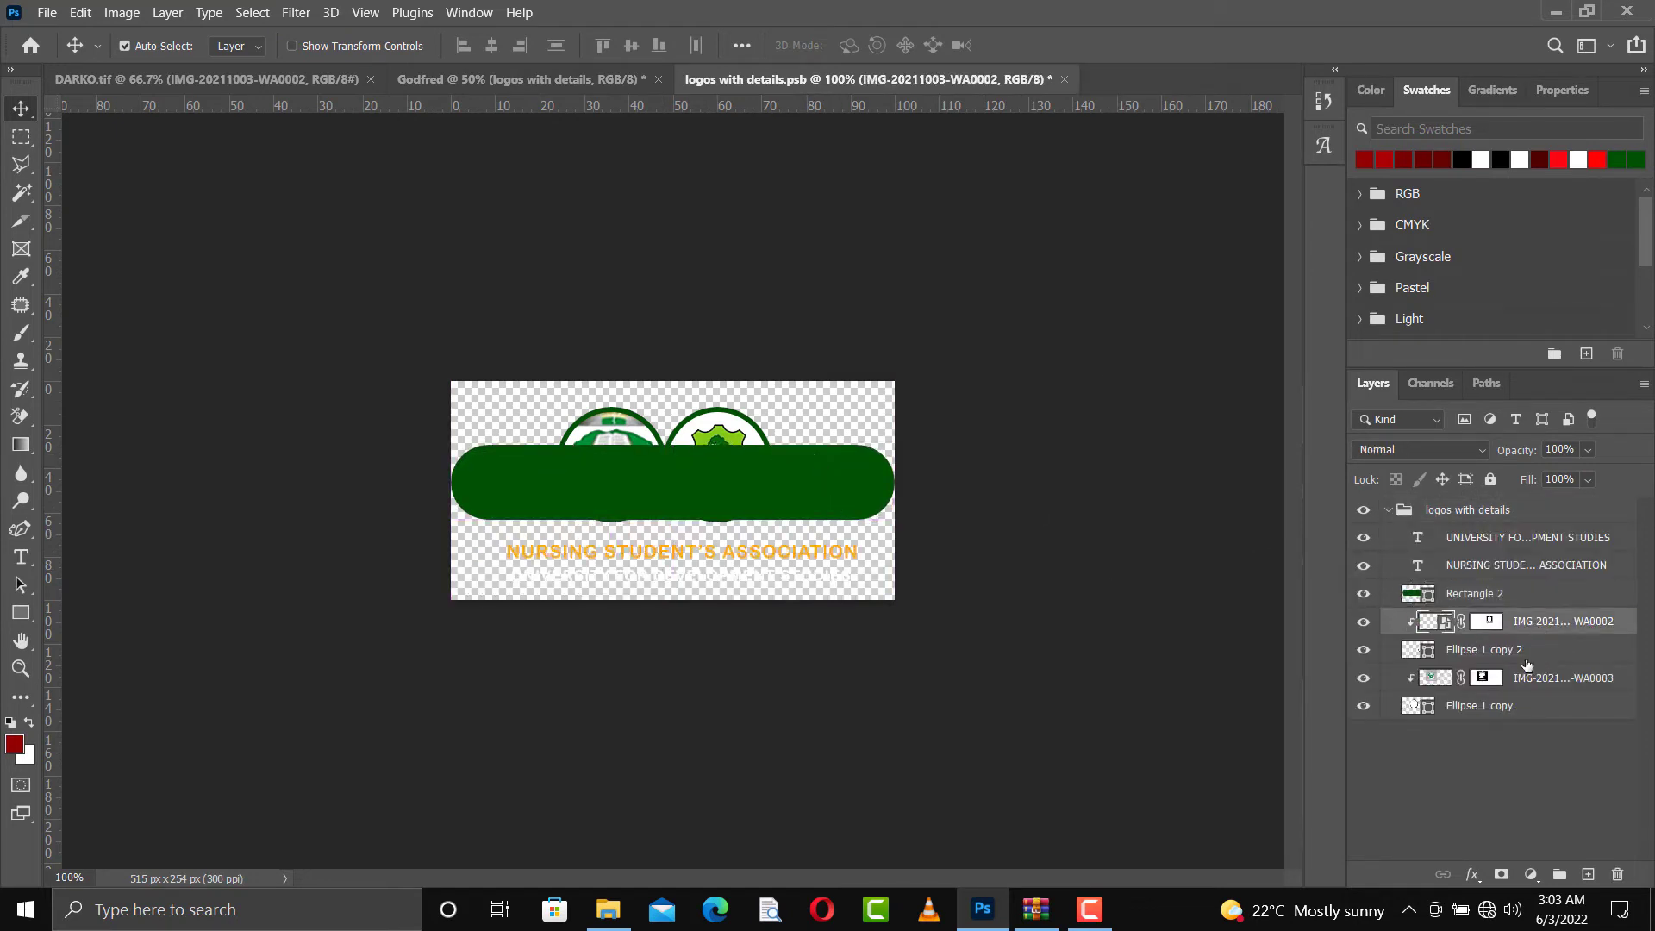
pyautogui.keyDown('shift'); pyautogui.click(1522, 709); pyautogui.keyUp('shift')
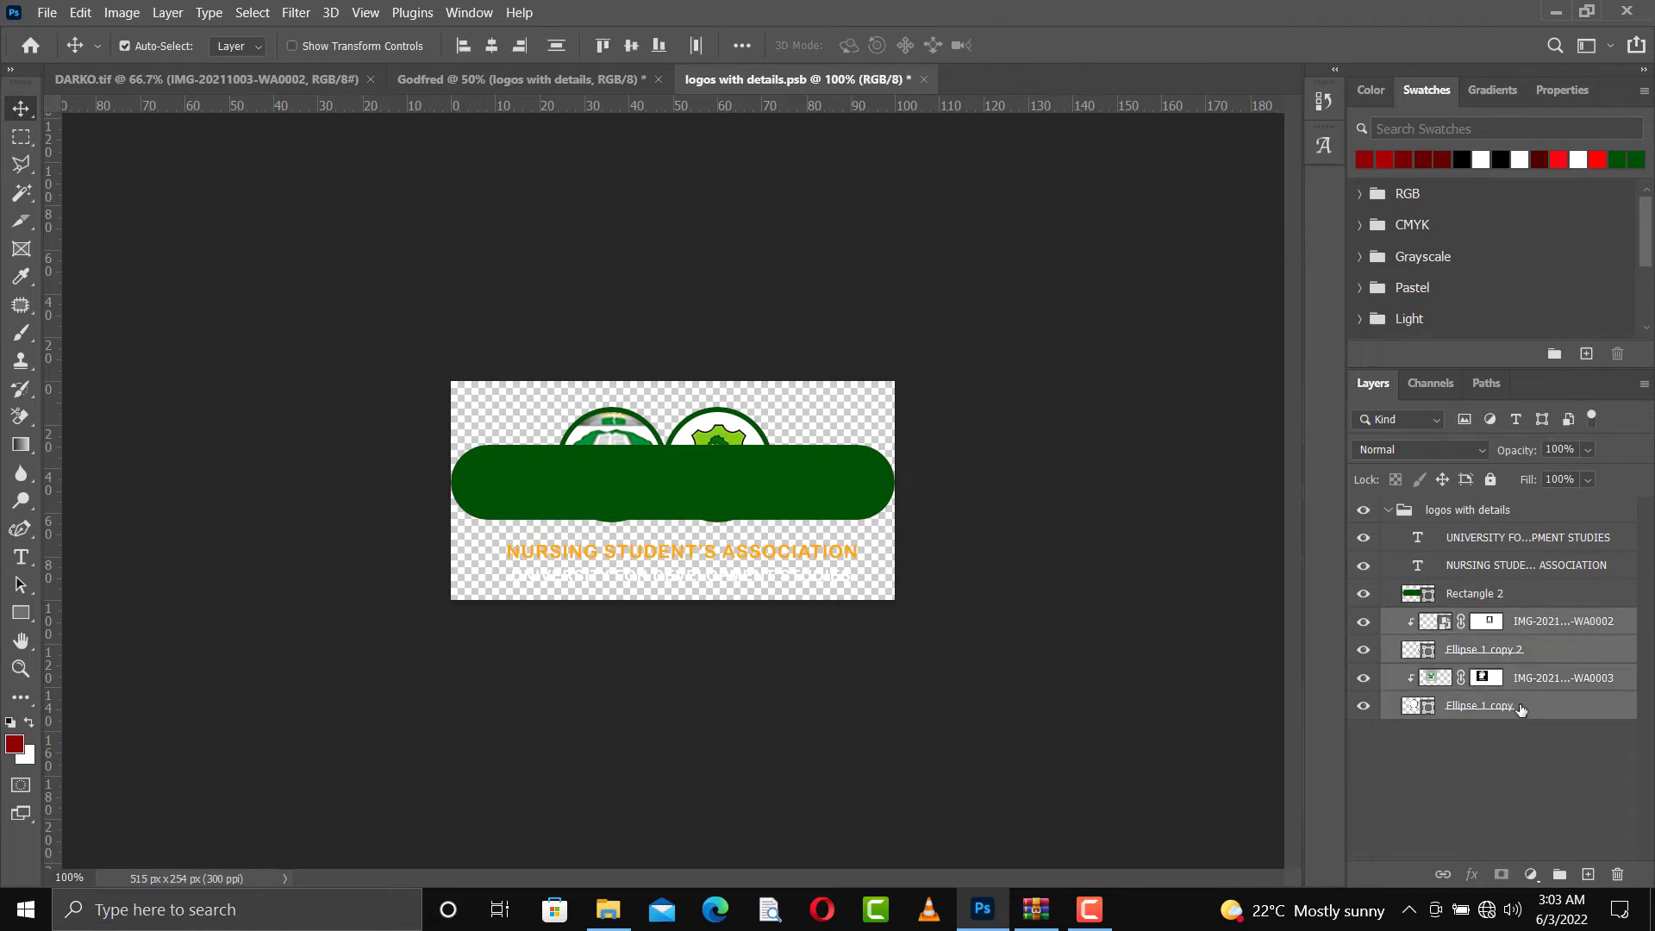
pyautogui.hotkey('ctrl', 't')
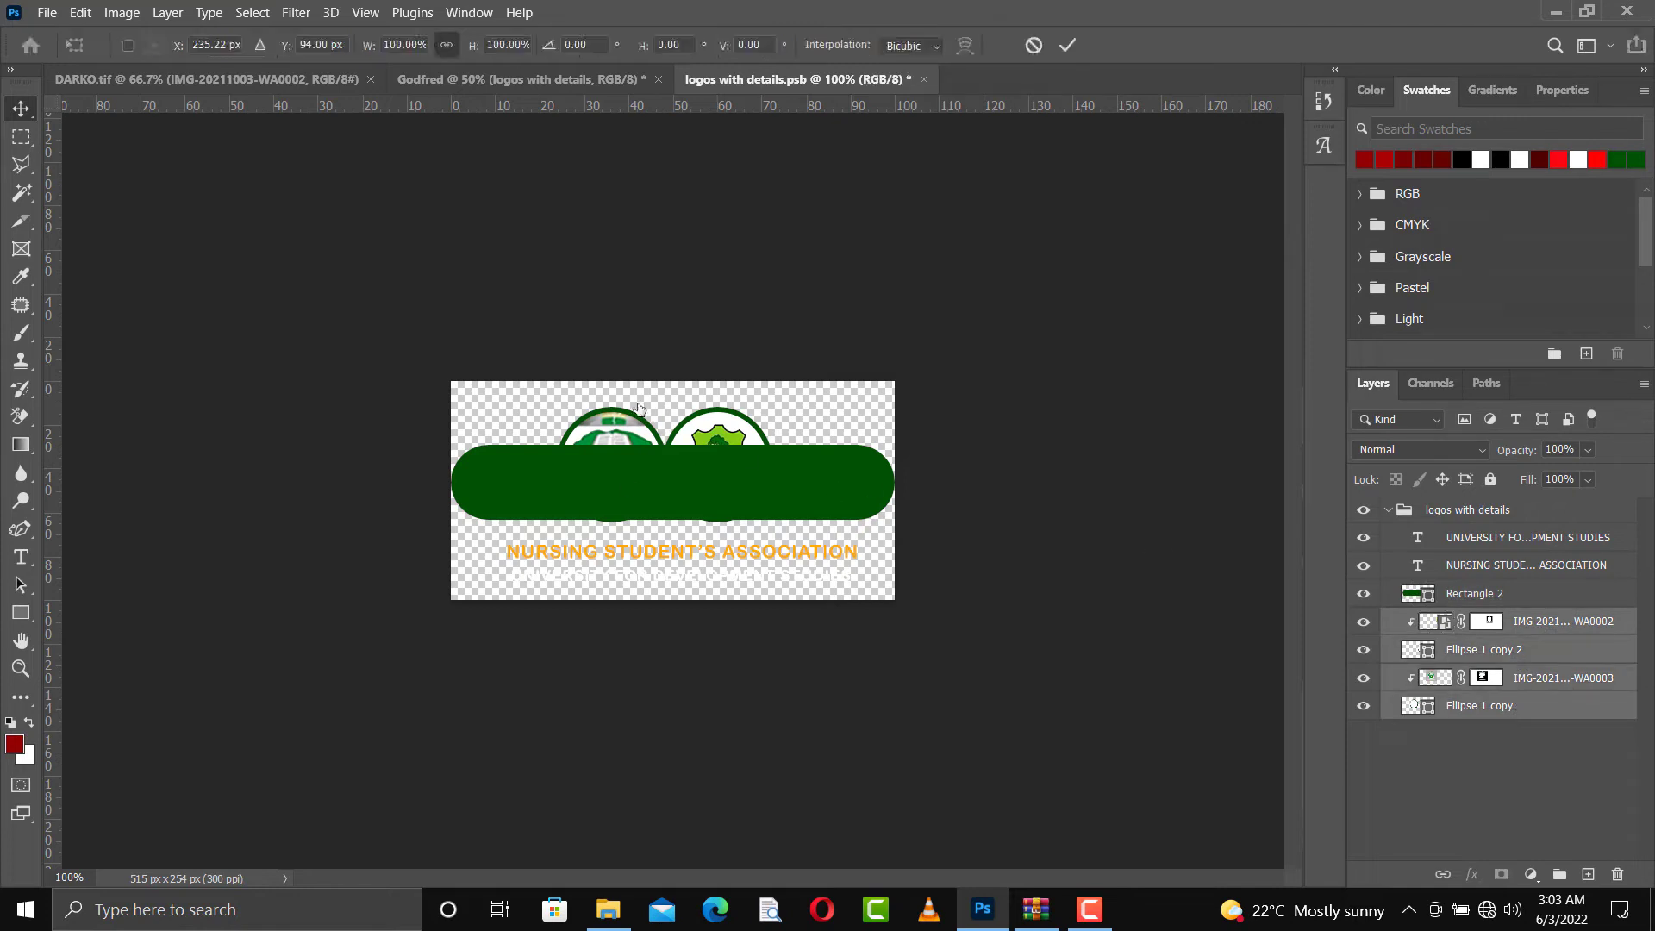
pyautogui.moveTo(774, 541); pyautogui.dragTo(693, 497)
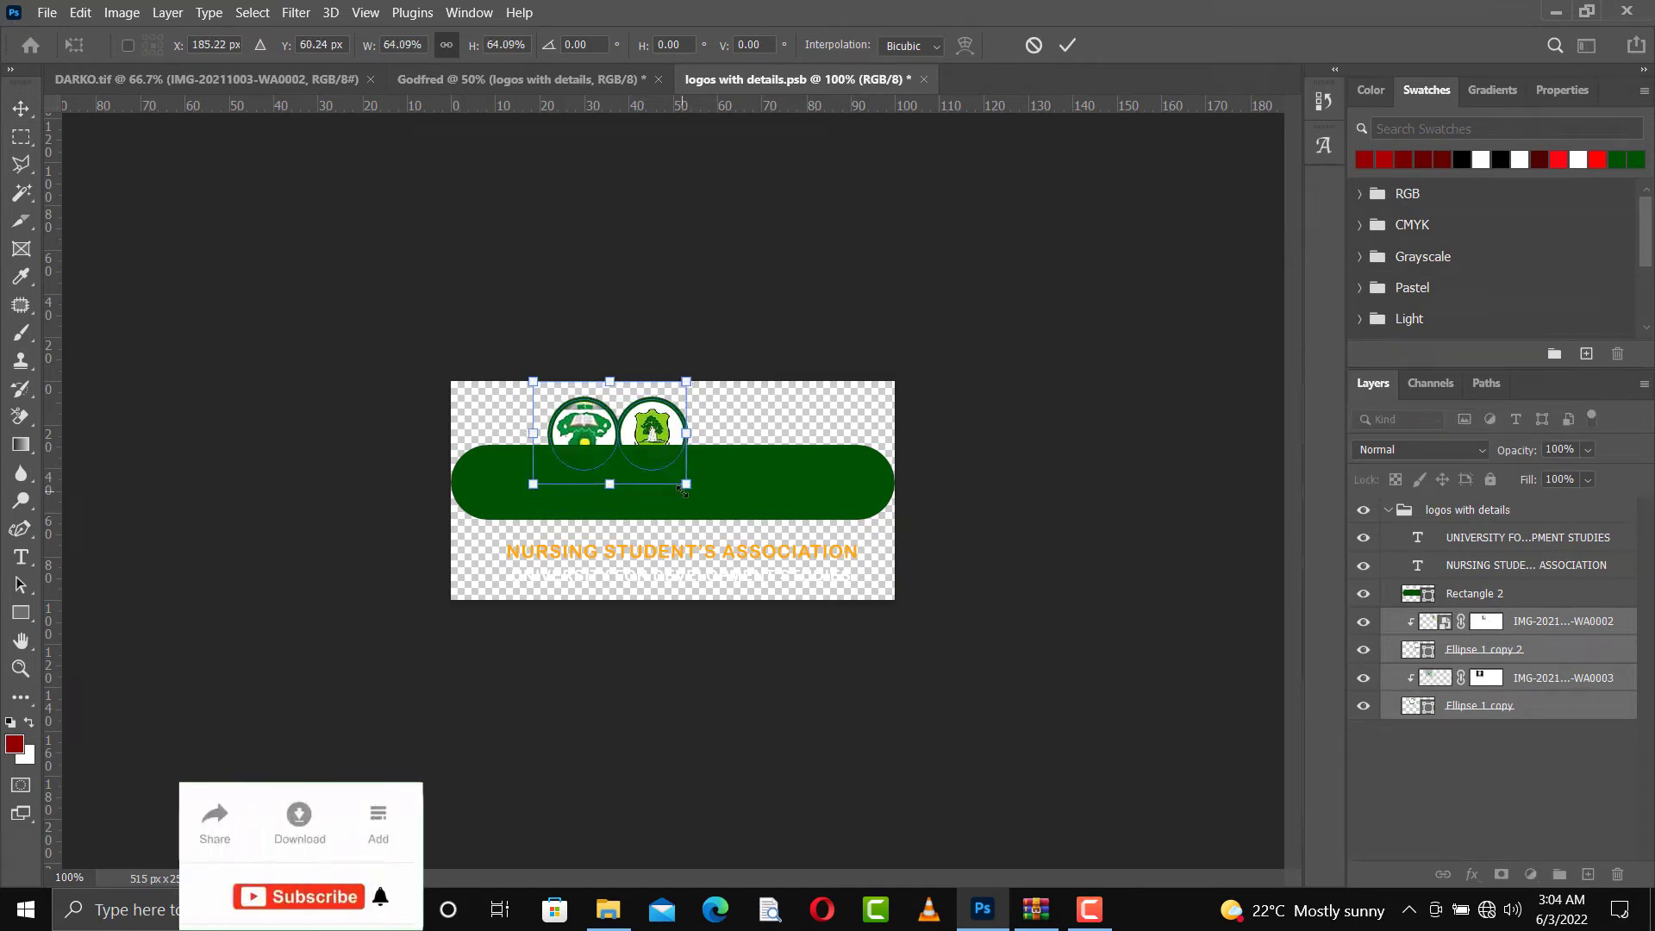
pyautogui.press('Return')
# Bring the four logo layers above the text and banner layers, and move the logos down onto the green banner
pyautogui.moveTo(1532, 621); pyautogui.dragTo(1500, 528)
pyautogui.hotkey('shift', 'Left')
pyautogui.hotkey('shift', 'Left')
pyautogui.hotkey('shift', 'Left')
pyautogui.hotkey('shift', 'Left')
pyautogui.hotkey('shift', 'Left')
pyautogui.hotkey('shift', 'Left')
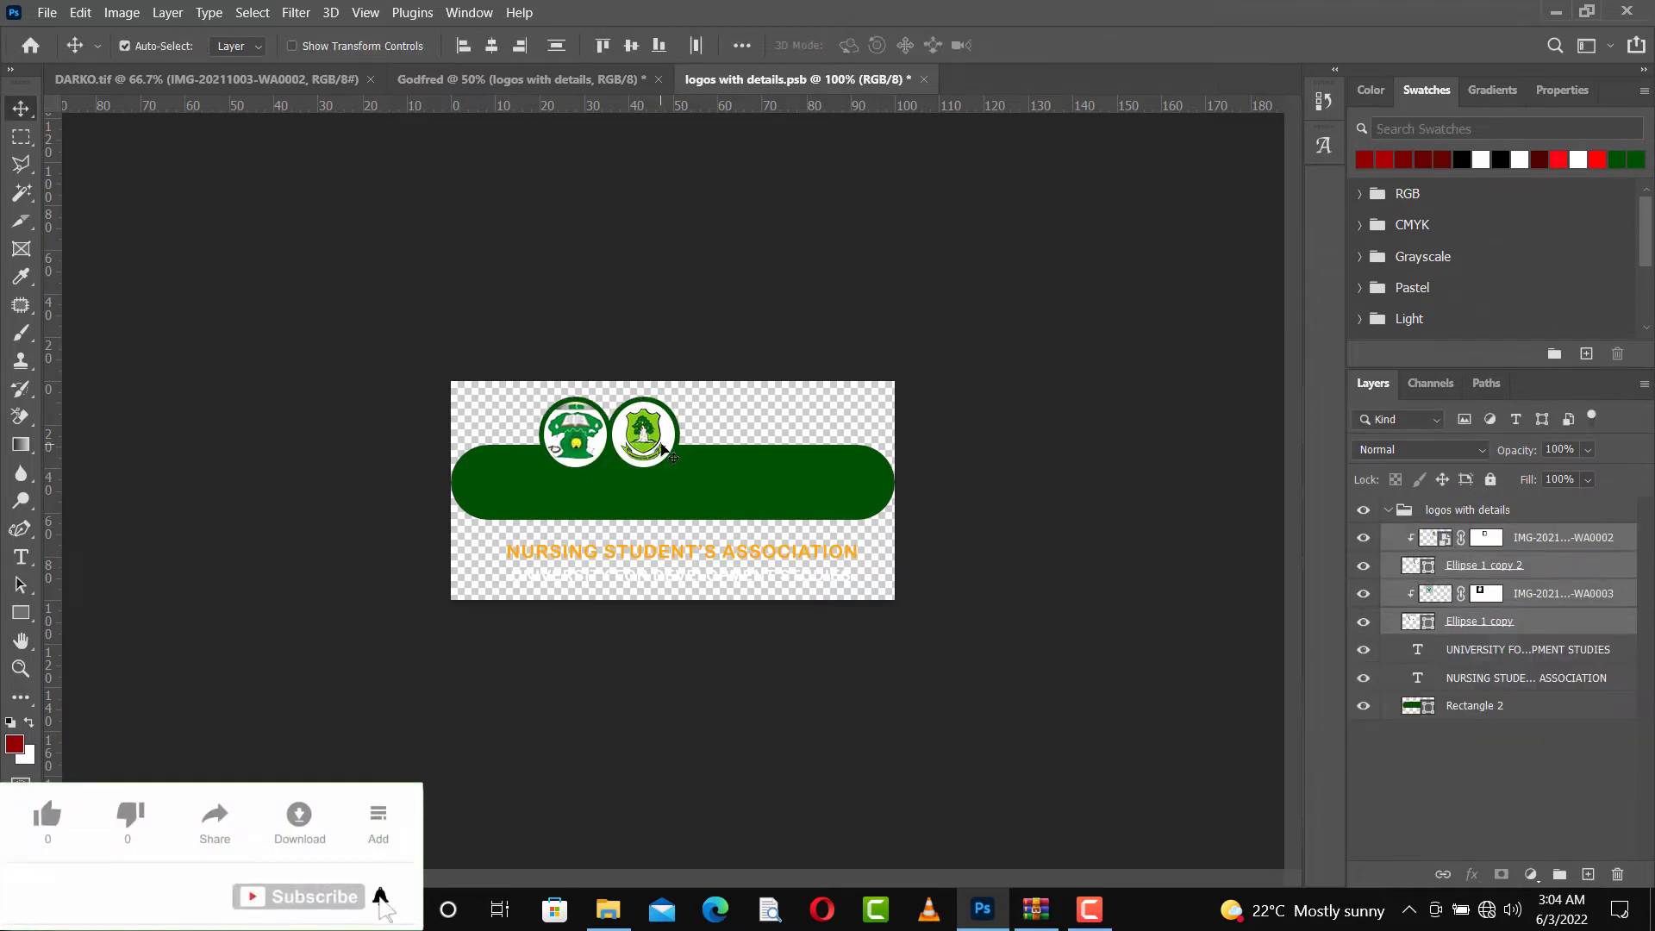
pyautogui.hotkey('shift', 'Down')
pyautogui.hotkey('shift', 'Down')
pyautogui.hotkey('shift', 'Down')
pyautogui.hotkey('shift', 'Down')
pyautogui.hotkey('shift', 'Down')
pyautogui.hotkey('shift', 'Left')
pyautogui.hotkey('shift', 'Left')
pyautogui.hotkey('shift', 'Left')
pyautogui.hotkey('shift', 'Left')
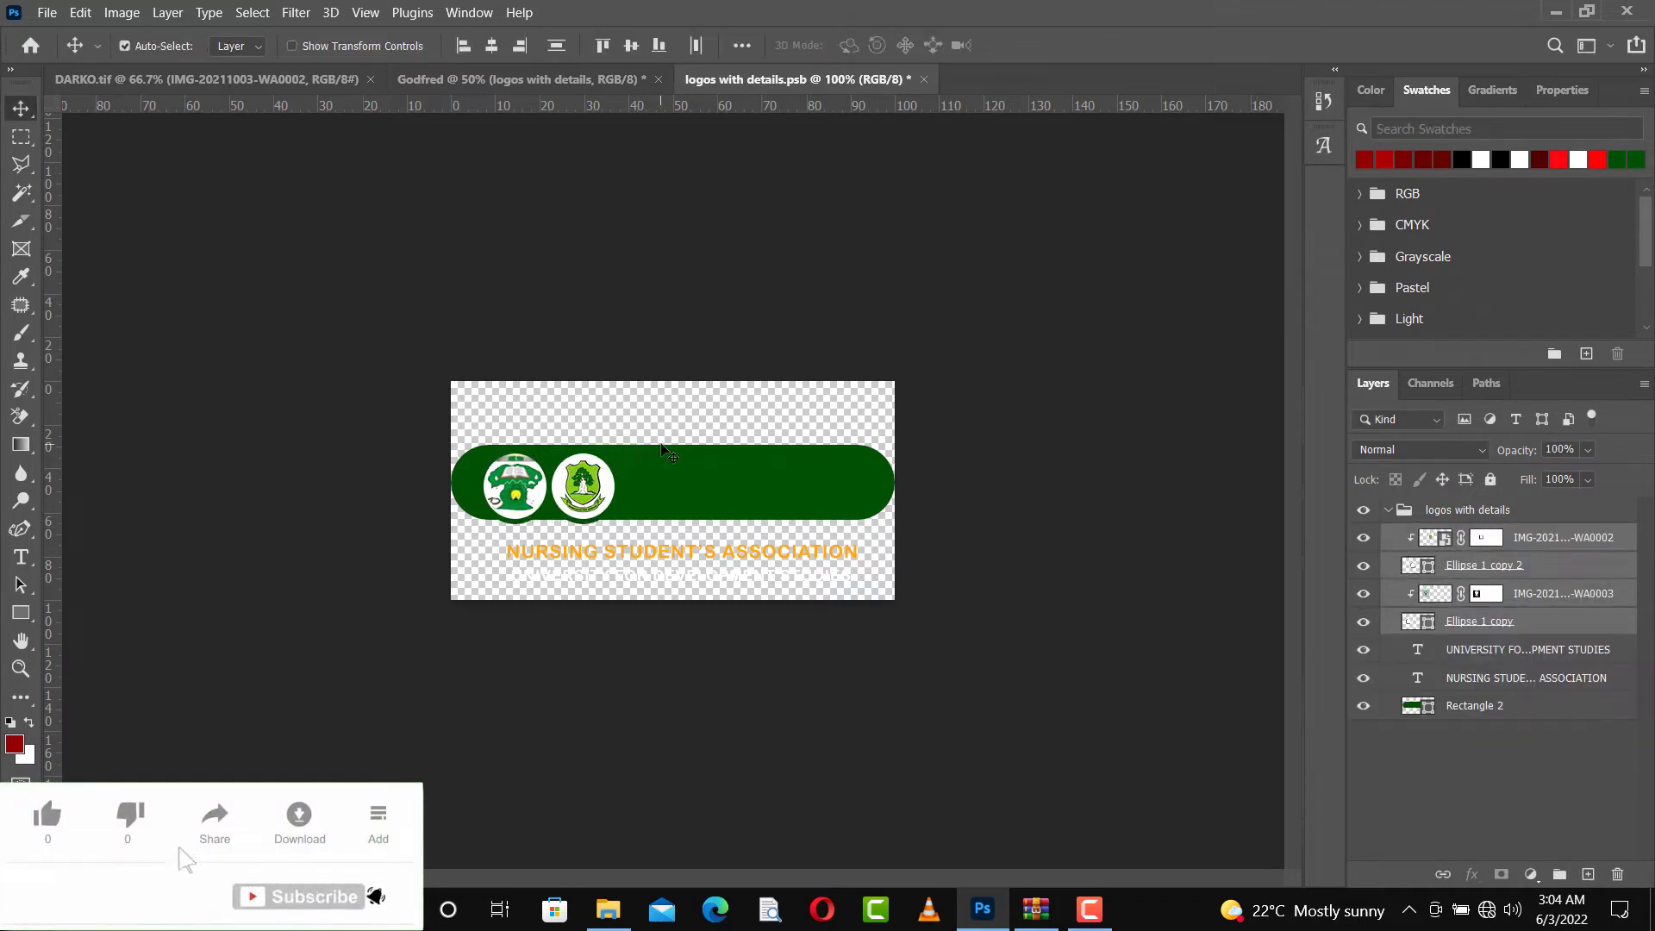
# Nudge both logos to the left end of the green banner and centre them vertically within it
pyautogui.hotkey('shift', 'Down')
pyautogui.press('Left')
pyautogui.press('Left')
pyautogui.press('Left')
pyautogui.press('Left')
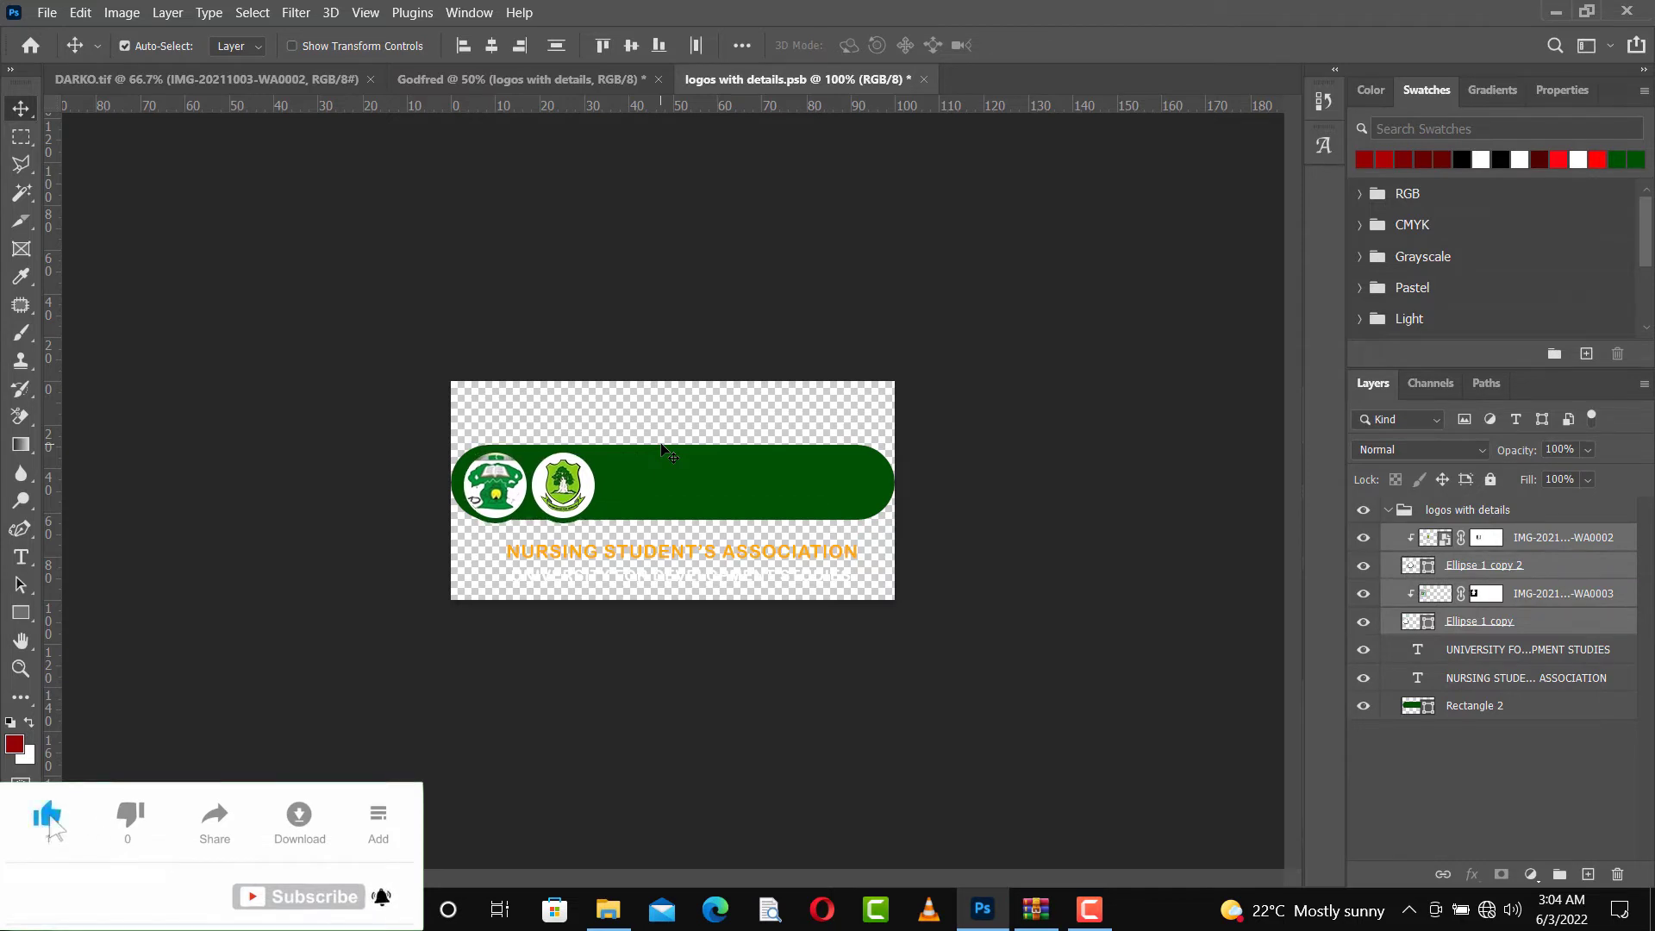
pyautogui.hotkey('shift', 'Left')
pyautogui.press('Up')
pyautogui.press('Left')
pyautogui.press('Left')
pyautogui.press('Right')
pyautogui.press('Right')
pyautogui.press('Right')
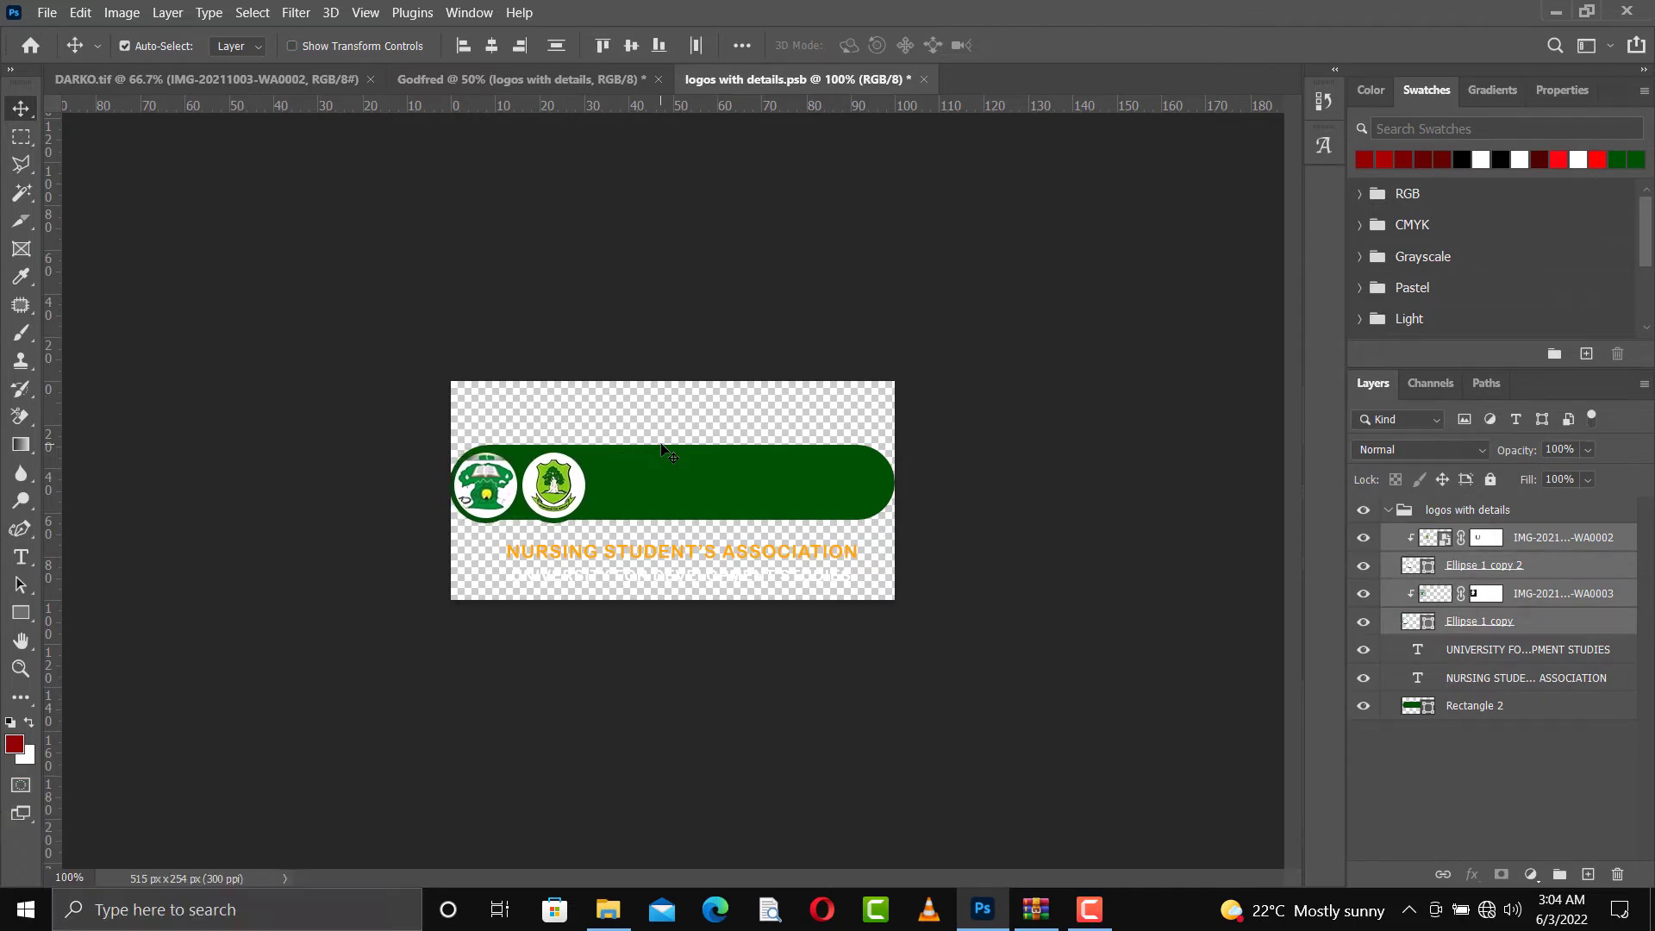
pyautogui.press('Up')
pyautogui.press('Up')
pyautogui.press('Up')
pyautogui.press('Up')
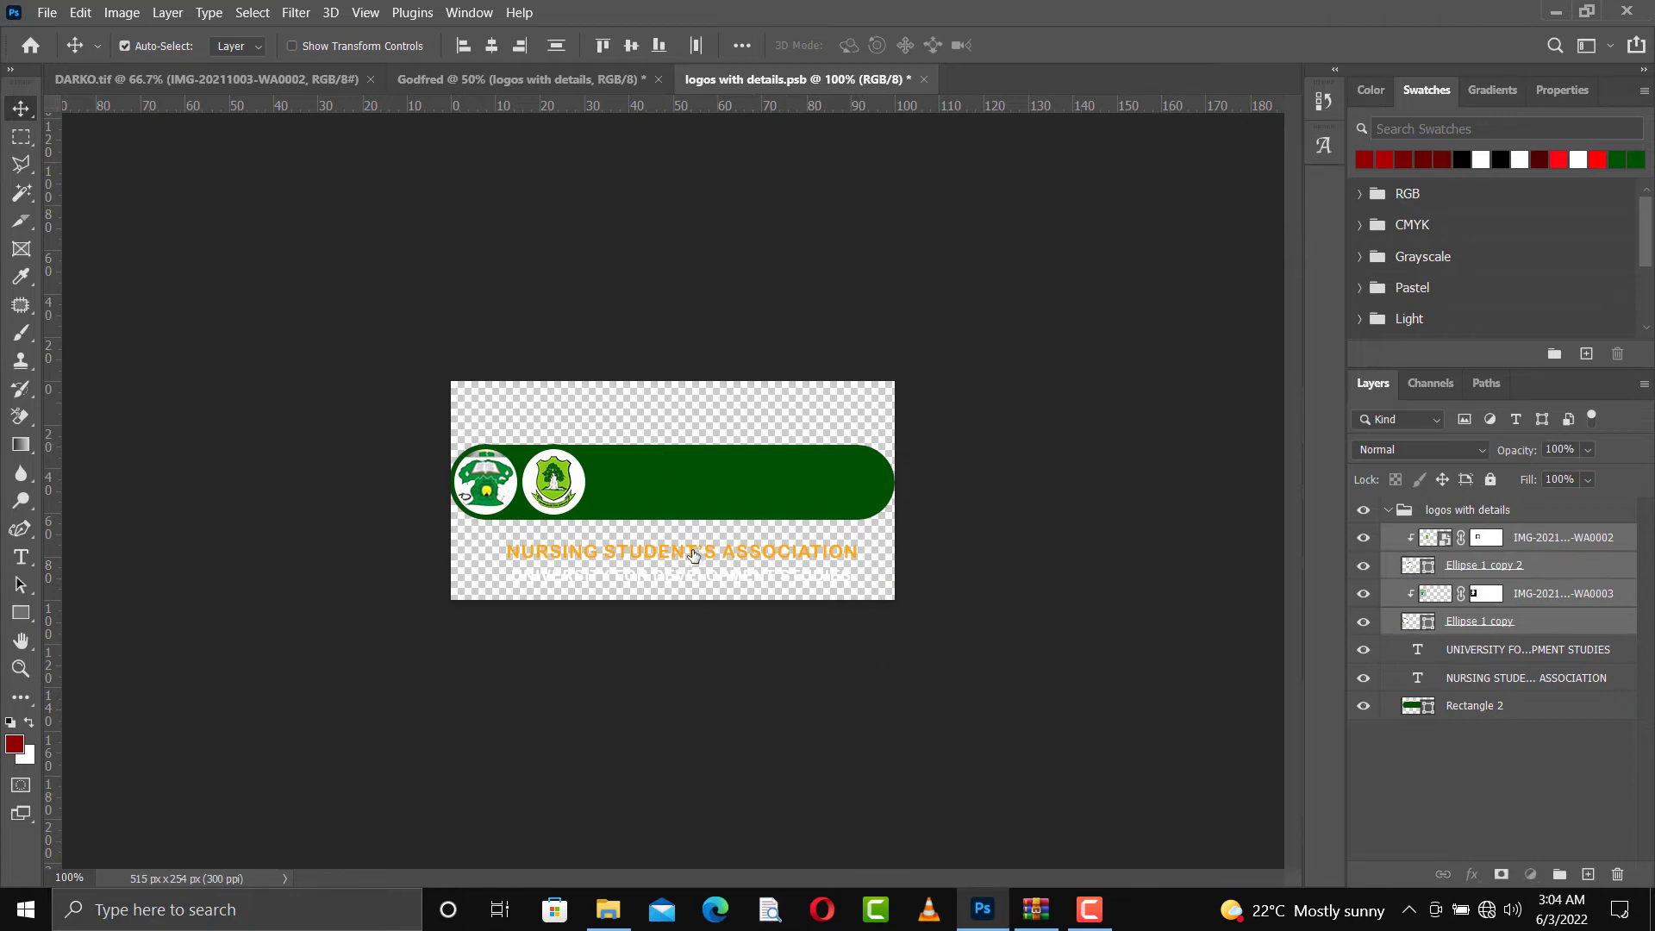
# Move the two text lines onto the green banner and scale the UNIVERSITY FOR DEVELOPMENT STUDIES line to about 81%
pyautogui.moveTo(693, 556); pyautogui.dragTo(729, 500)
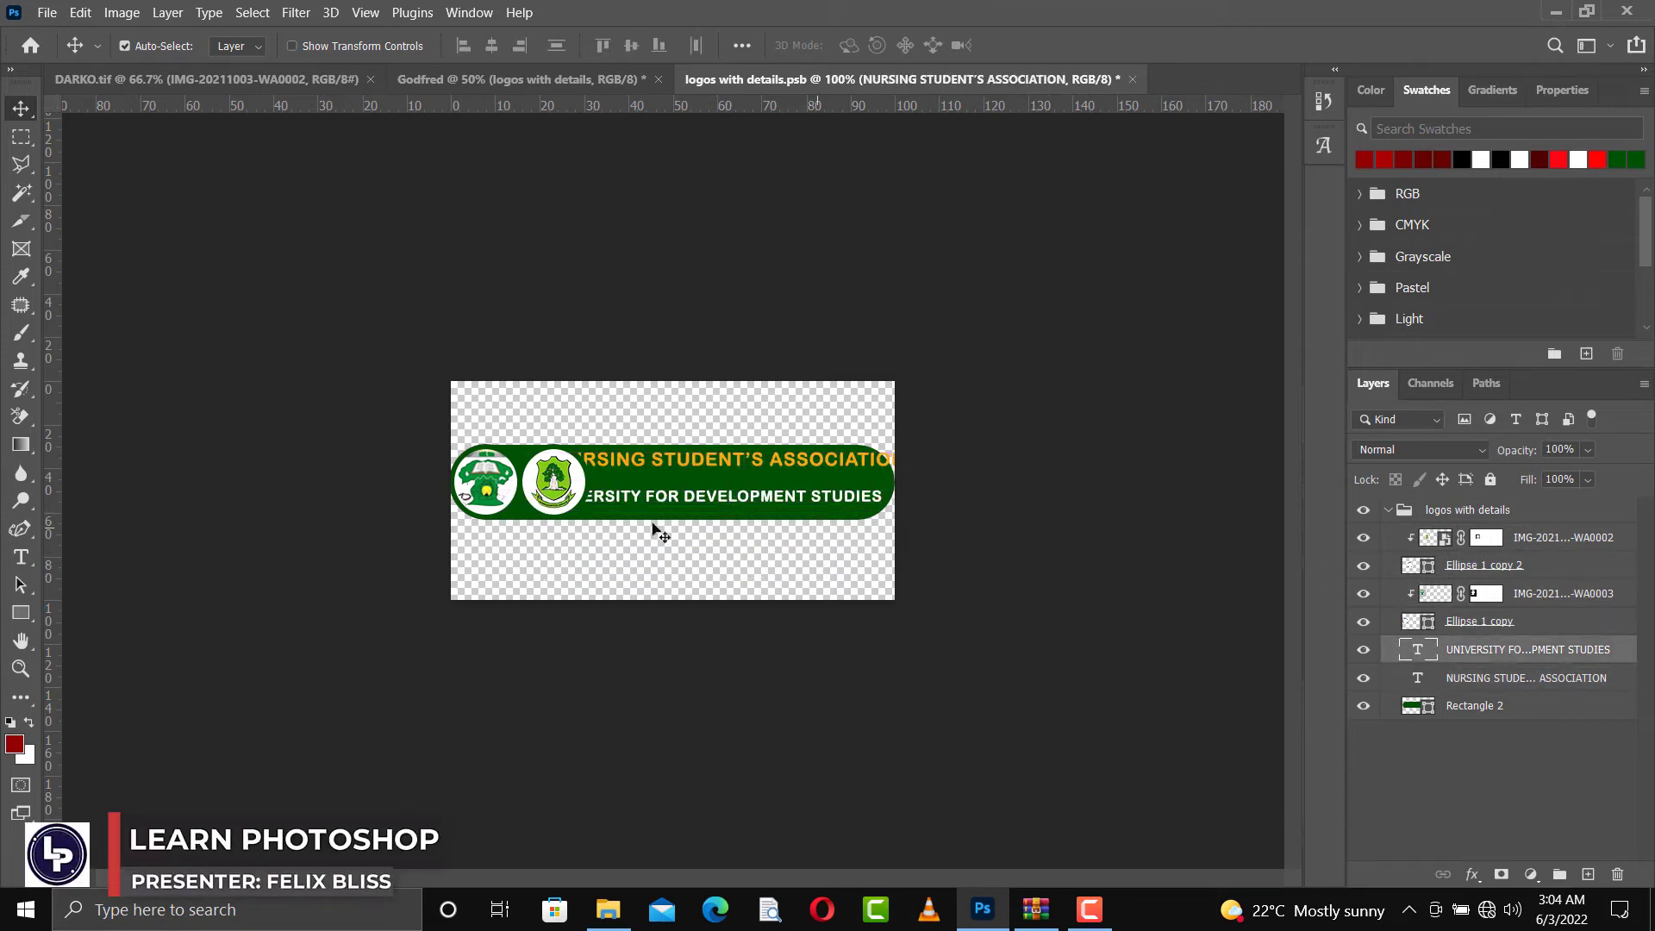
pyautogui.hotkey('ctrl', 't')
pyautogui.moveTo(543, 498); pyautogui.dragTo(608, 497)
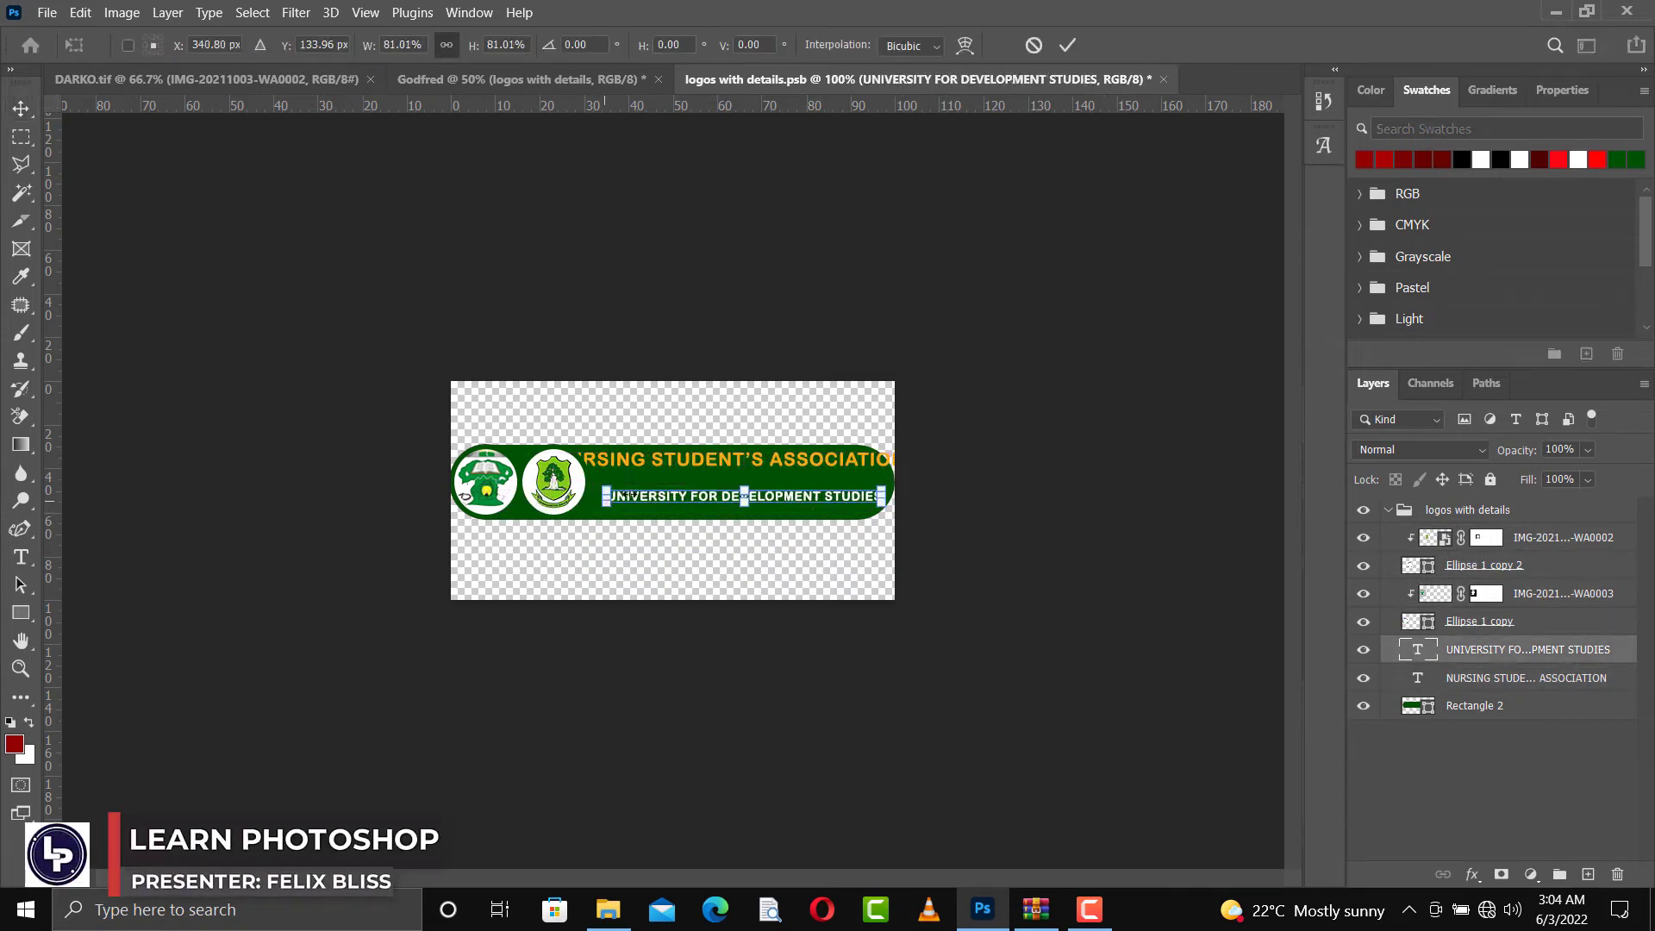
pyautogui.press('Return')
# Shrink the NURSING STUDENT'S ASSOCIATION text to fit the banner, and stack both text lines closely beside the logos
pyautogui.keyDown('ctrl'); pyautogui.click(759, 456); pyautogui.keyUp('ctrl')
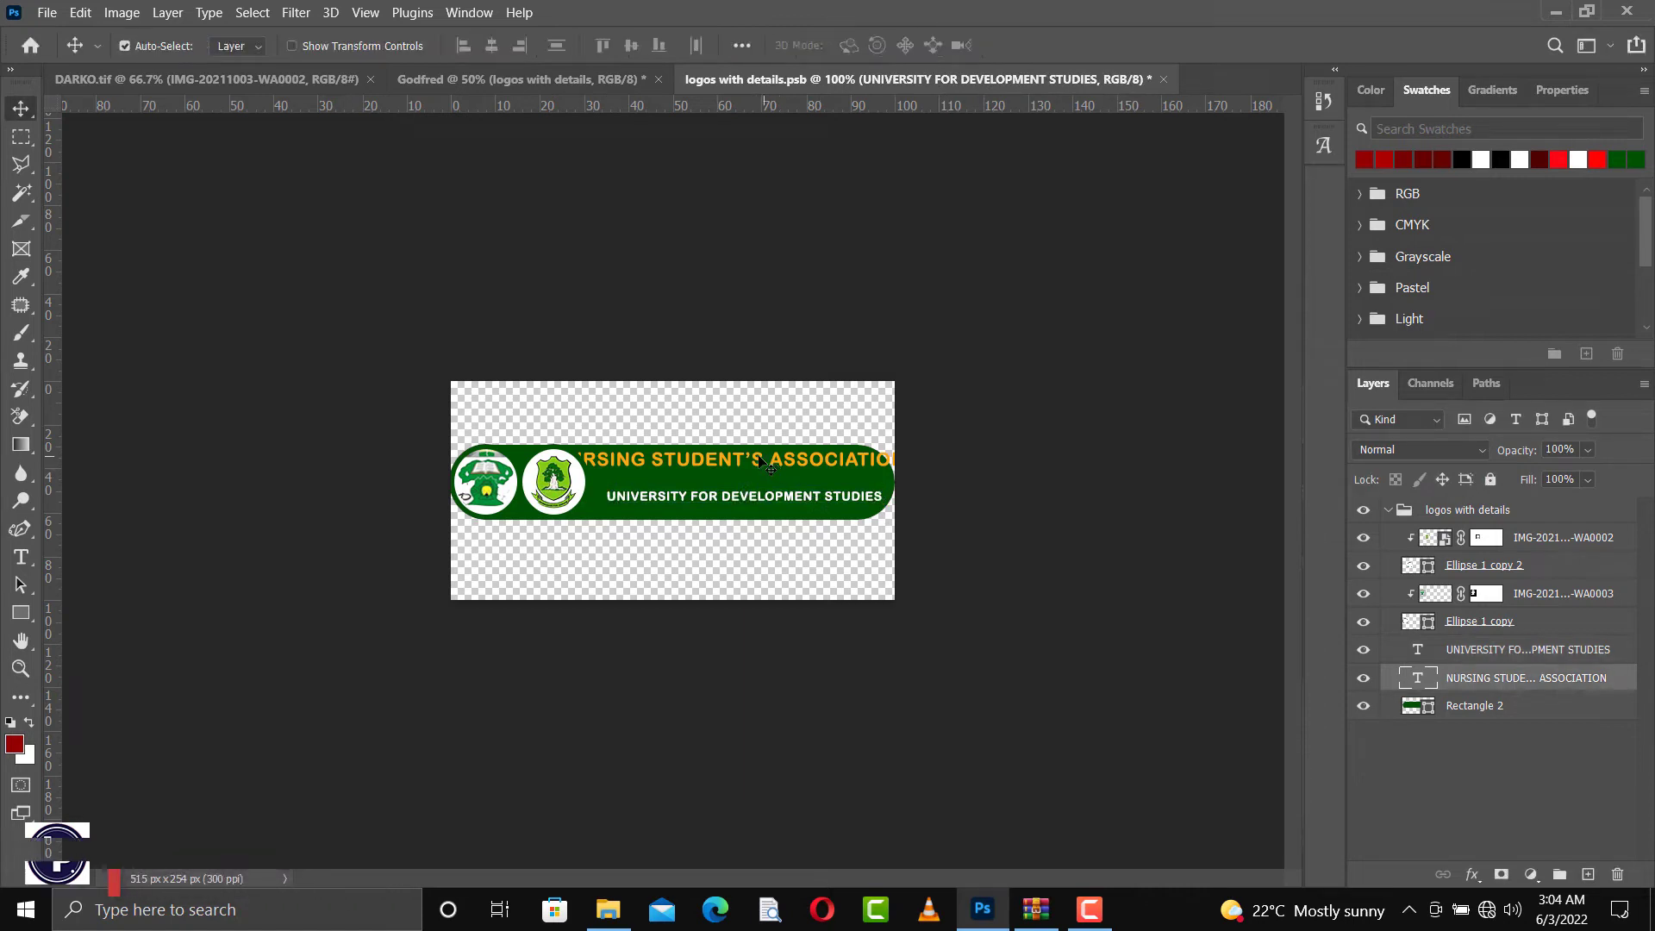
pyautogui.hotkey('ctrl', 't')
pyautogui.moveTo(549, 457); pyautogui.dragTo(655, 473)
pyautogui.moveTo(1005, 473); pyautogui.dragTo(889, 475)
pyautogui.moveTo(760, 479); pyautogui.dragTo(724, 500)
pyautogui.press('Return')
# Enlarge the NURSING STUDENT'S ASSOCIATION text to about 118% so it matches the width of the line below
pyautogui.click(734, 477)
pyautogui.hotkey('ctrl', 't')
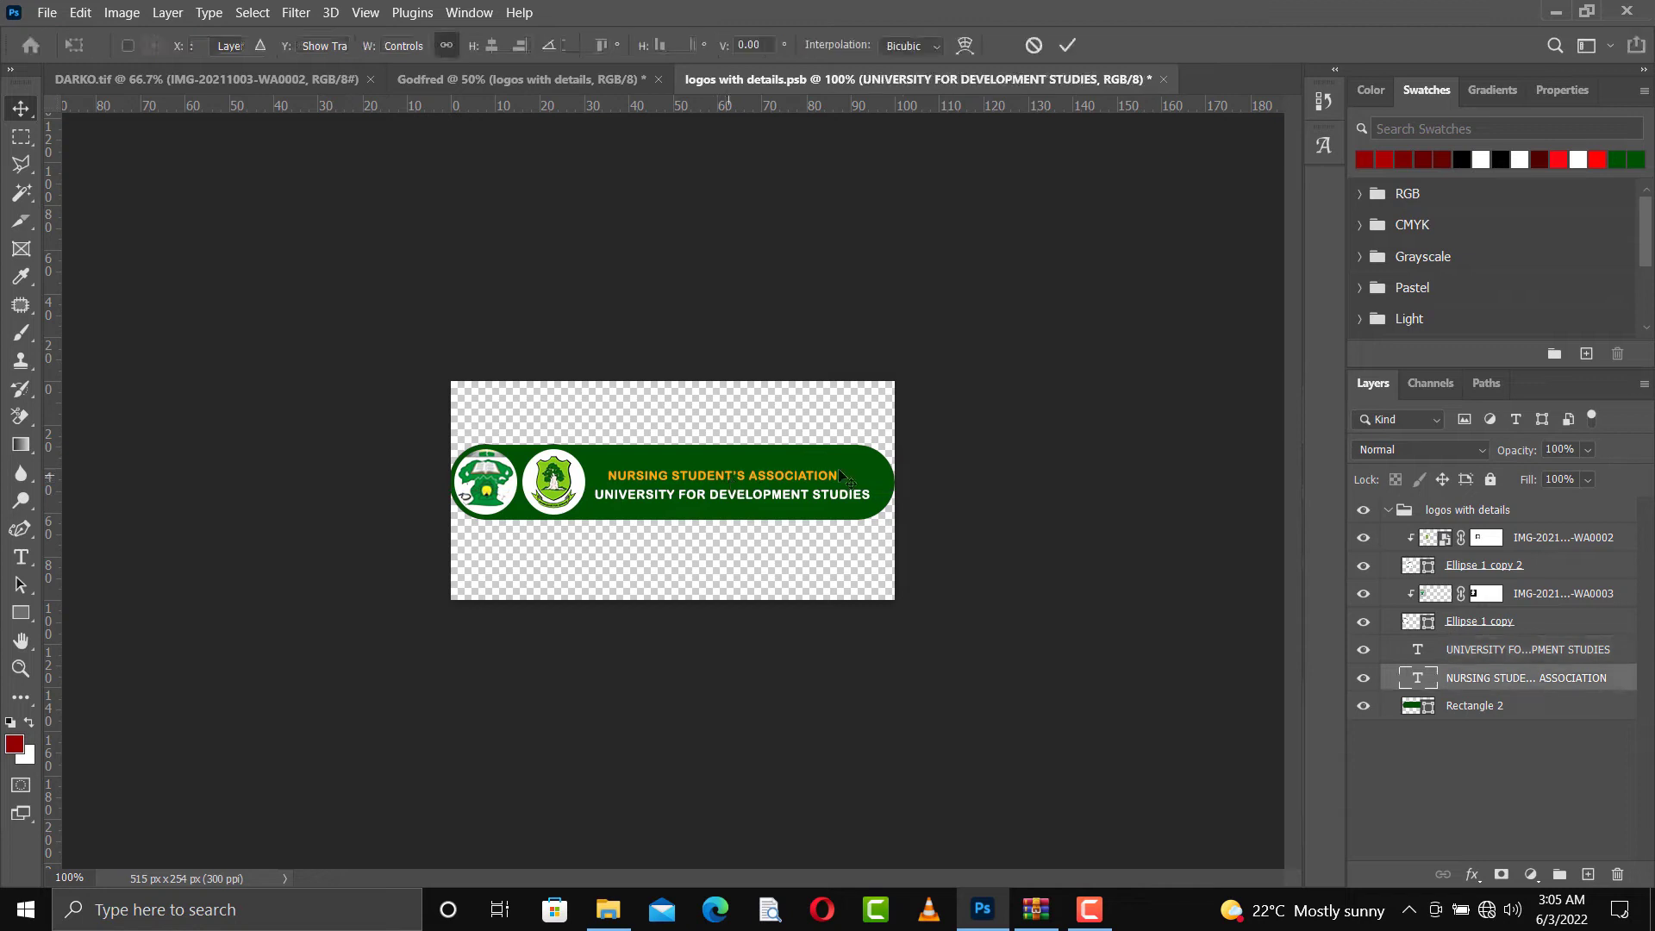
pyautogui.moveTo(838, 471); pyautogui.dragTo(867, 472)
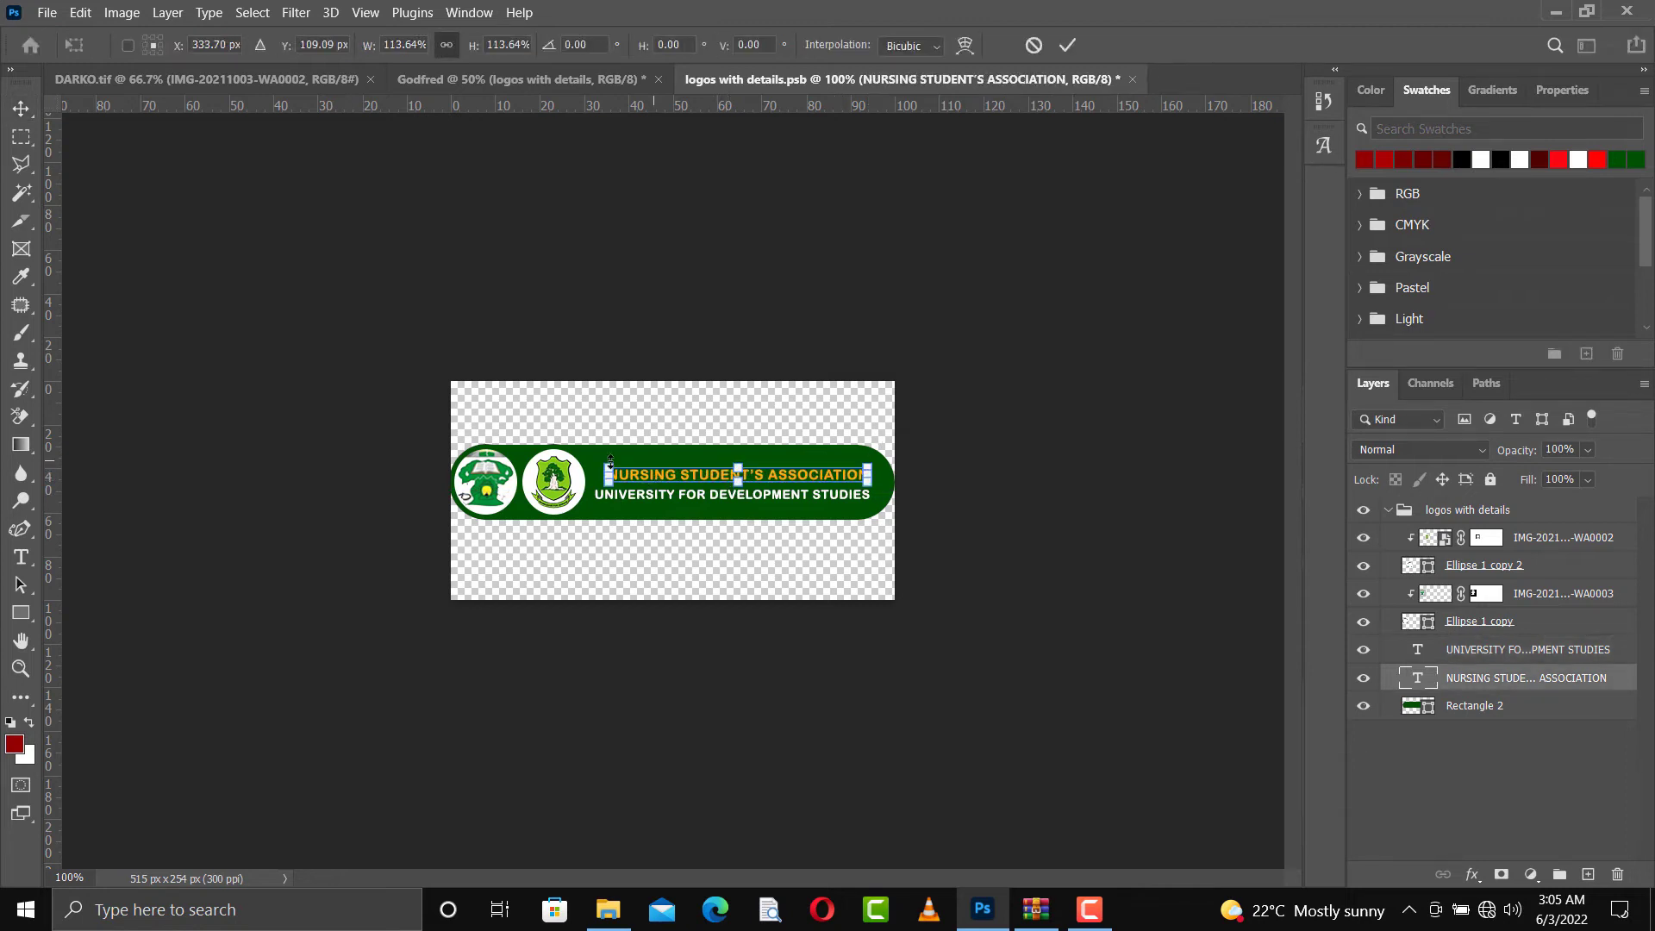
pyautogui.moveTo(600, 464); pyautogui.dragTo(590, 464)
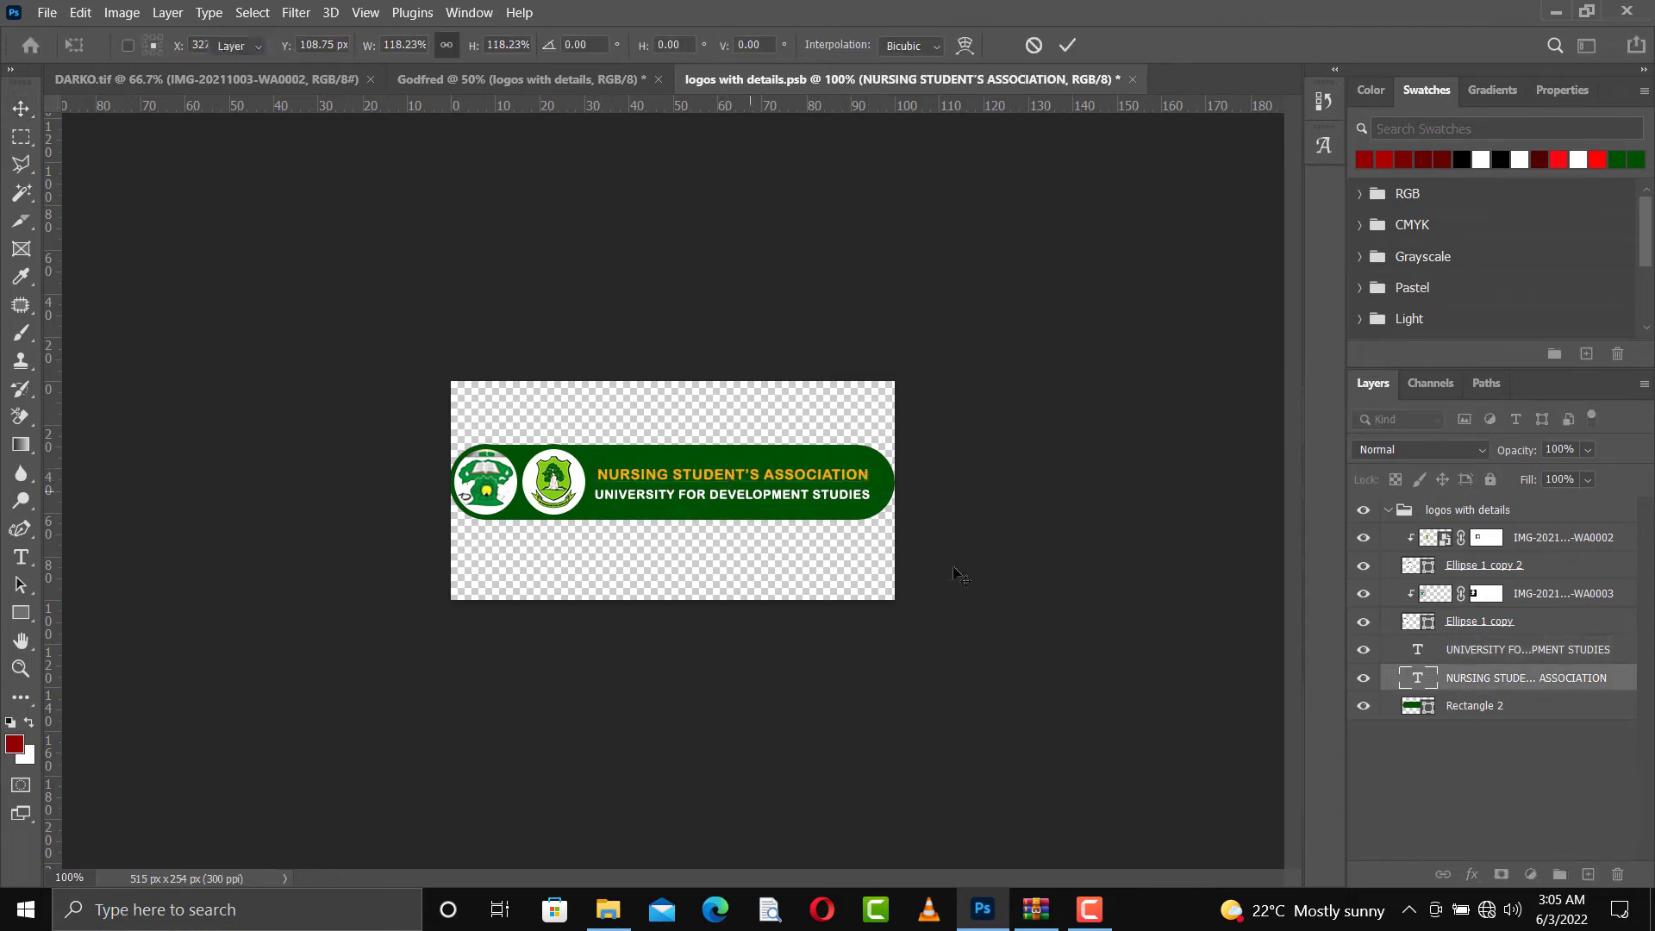
# Apply the enlarged NURSING STUDENT'S ASSOCIATION text, nudge it down slightly, and save the banner contents back to the flyer
pyautogui.press('Return')
pyautogui.press('Down')
pyautogui.press('Down')
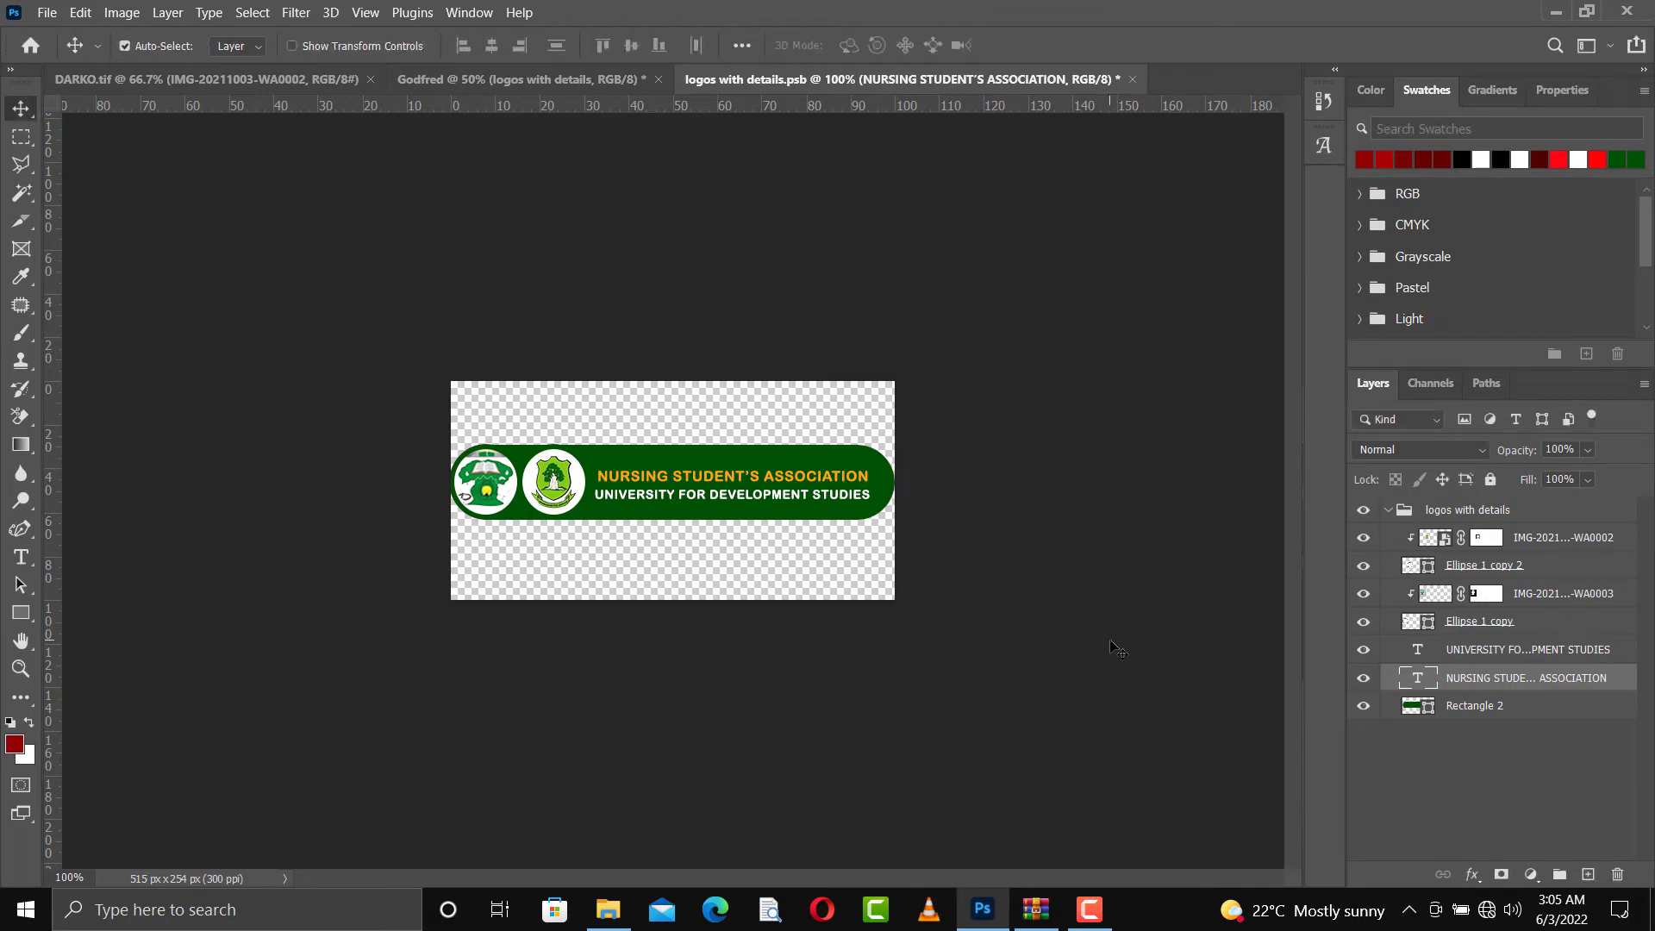
pyautogui.hotkey('ctrl', 's')
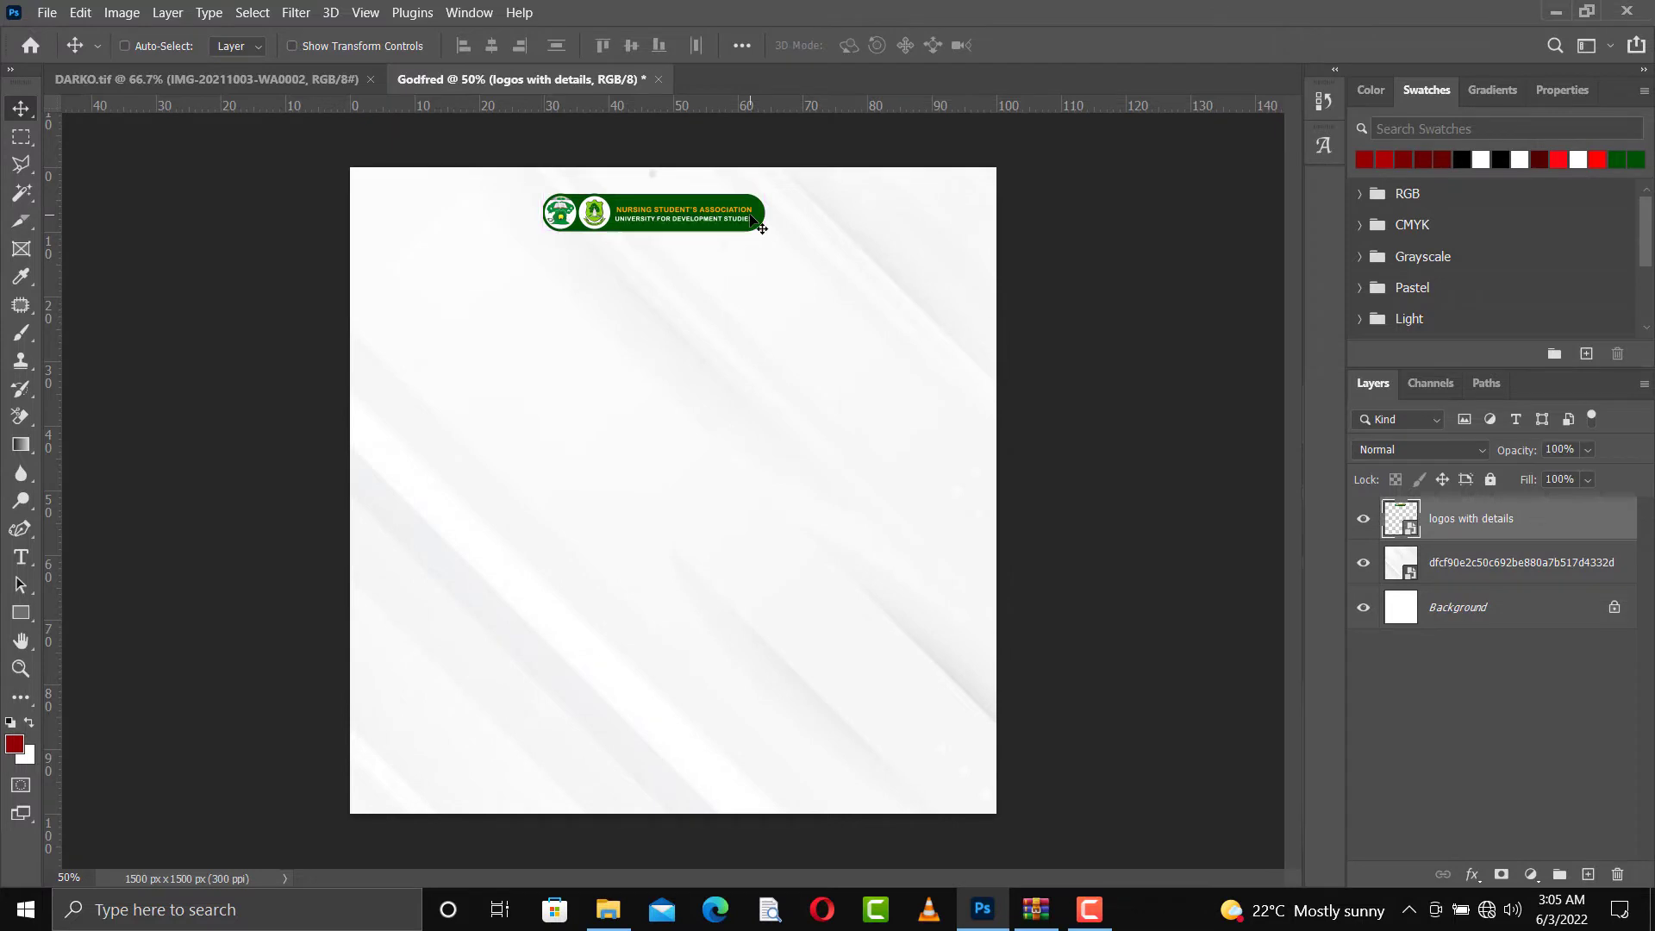
# Enlarge the logo banner on the flyer to roughly 45% of the canvas width
pyautogui.hotkey('ctrl', 't')
pyautogui.moveTo(758, 267); pyautogui.dragTo(825, 288)
pyautogui.moveTo(541, 164); pyautogui.dragTo(514, 148)
pyautogui.press('Return')
# Nudge the enlarged banner so it sits roughly centred near the flyer's upper edge
pyautogui.press('Right')
pyautogui.press('Right')
pyautogui.press('Right')
pyautogui.press('Right')
pyautogui.press('Right')
pyautogui.press('Right')
pyautogui.press('Right')
pyautogui.press('Right')
pyautogui.press('Right')
pyautogui.press('Right')
pyautogui.press('Right')
pyautogui.press('Right')
pyautogui.press('Right')
pyautogui.press('Right')
pyautogui.press('Right')
pyautogui.press('Right')
pyautogui.press('Right')
pyautogui.press('Right')
pyautogui.press('Right')
pyautogui.press('Right')
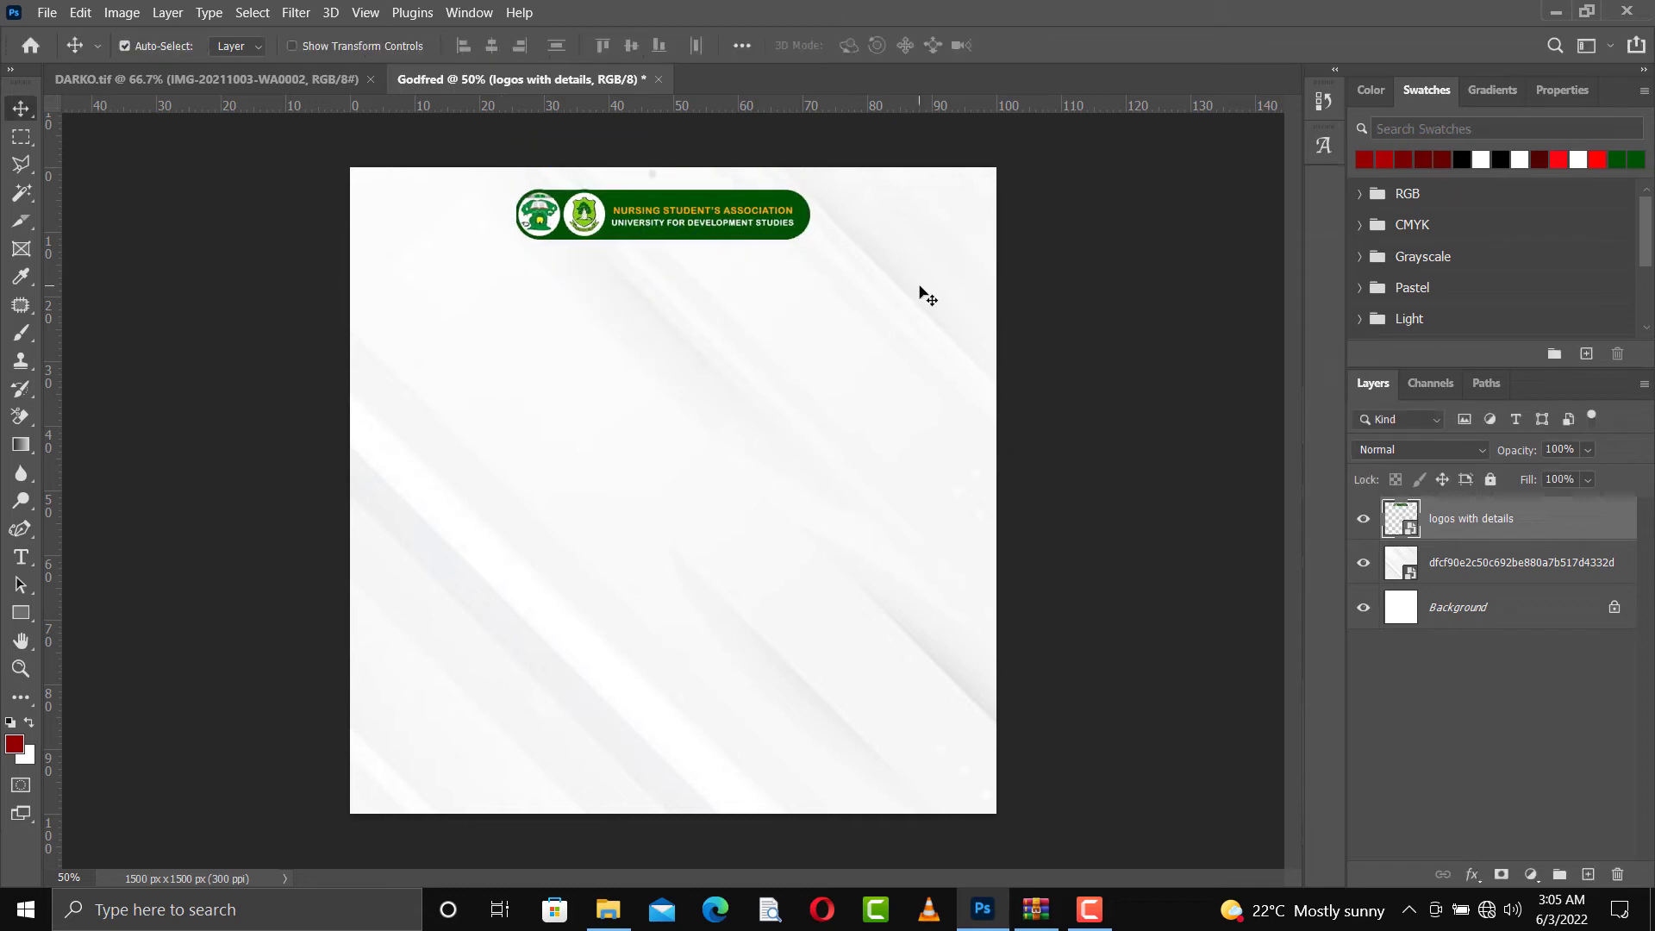
pyautogui.press('Up')
pyautogui.press('Up')
pyautogui.press('Up')
pyautogui.press('Up')
pyautogui.press('Left')
pyautogui.press('Left')
pyautogui.press('Left')
pyautogui.press('Left')
pyautogui.press('Left')
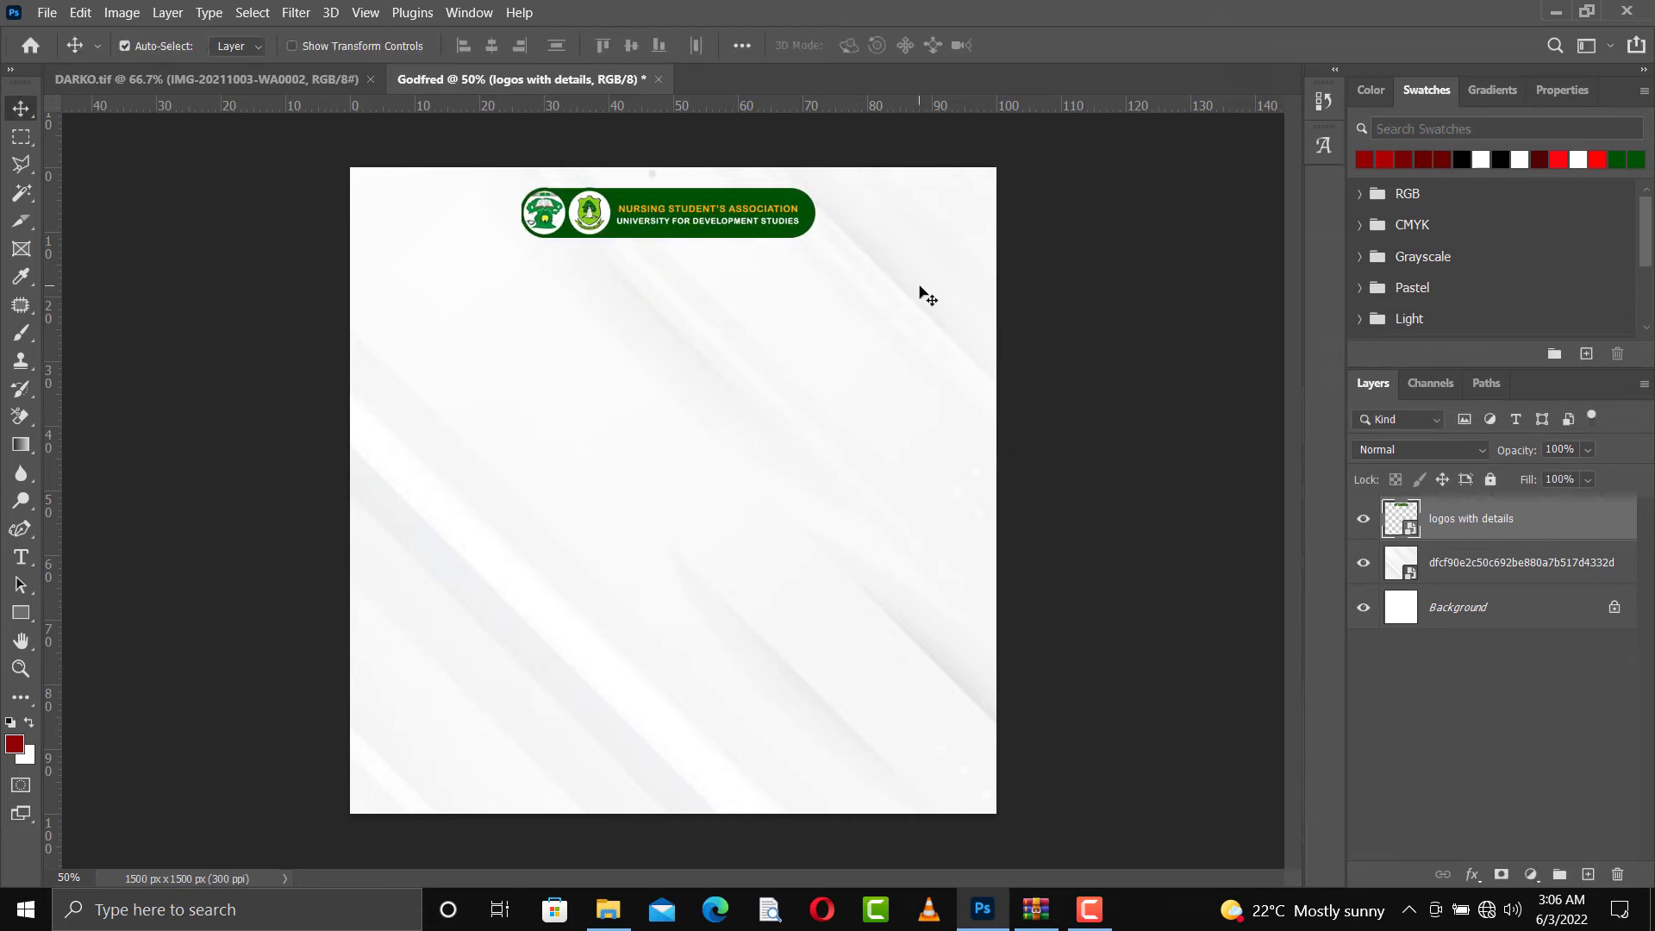
# Draw a dark green rectangle about 1657 x 155 px across the full width of the flyer's bottom edge
pyautogui.click(21, 613)
pyautogui.rightClick(20, 613)
pyautogui.click(103, 617)
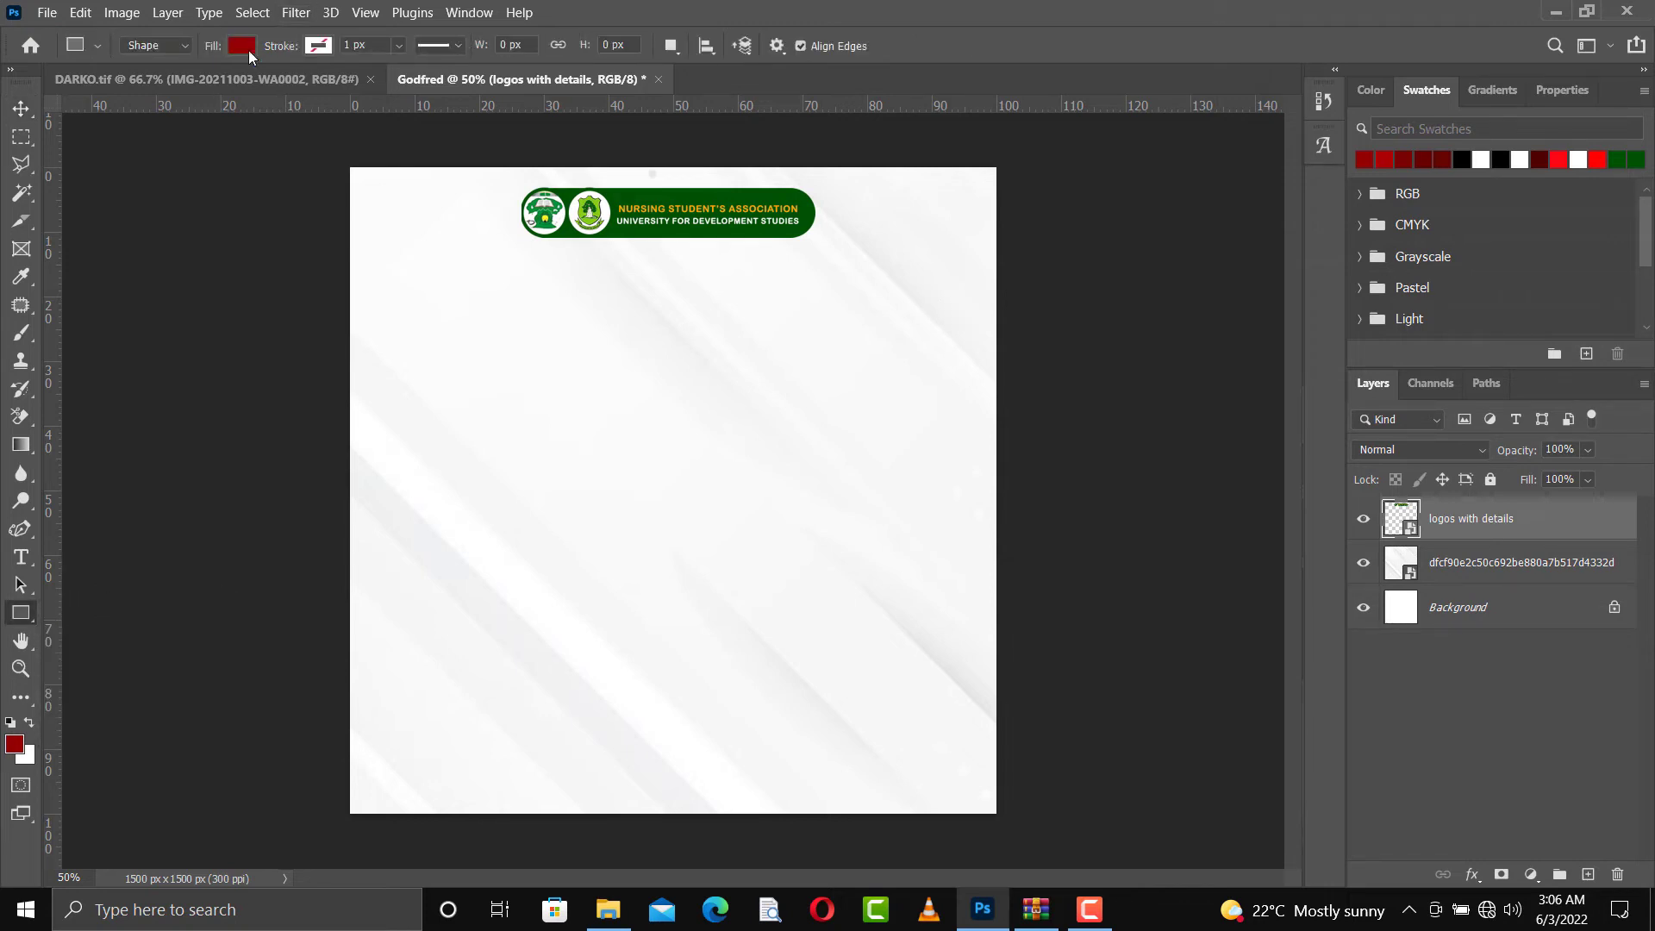
pyautogui.click(242, 47)
pyautogui.click(377, 159)
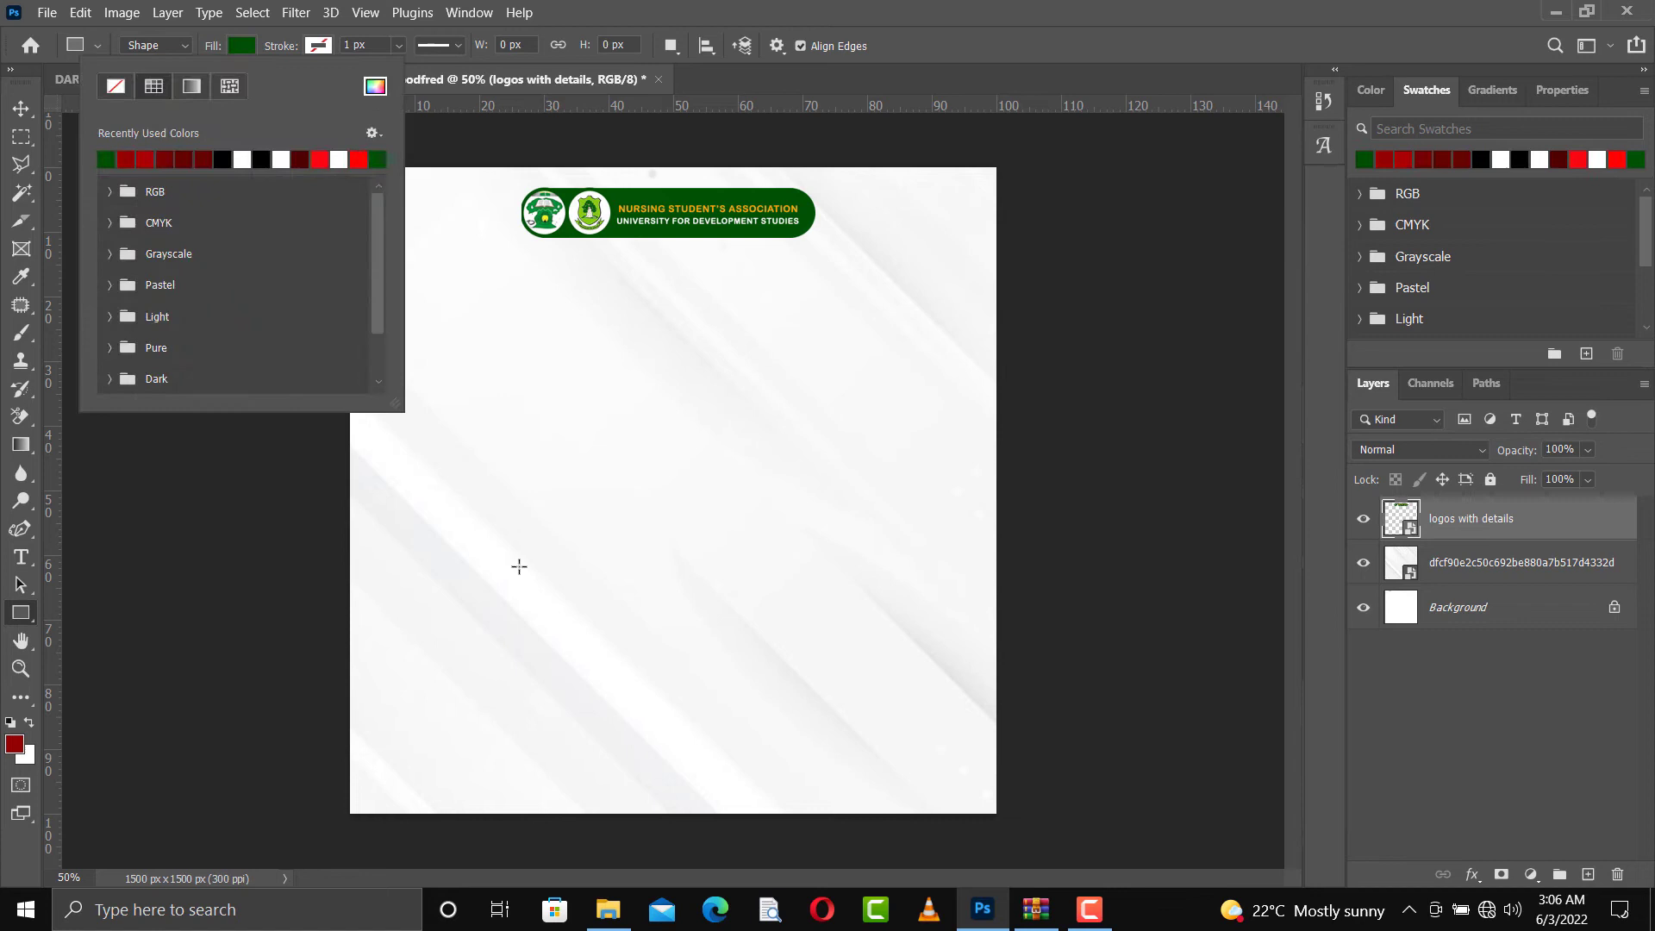
pyautogui.click(340, 748)
pyautogui.moveTo(342, 747); pyautogui.dragTo(1057, 812)
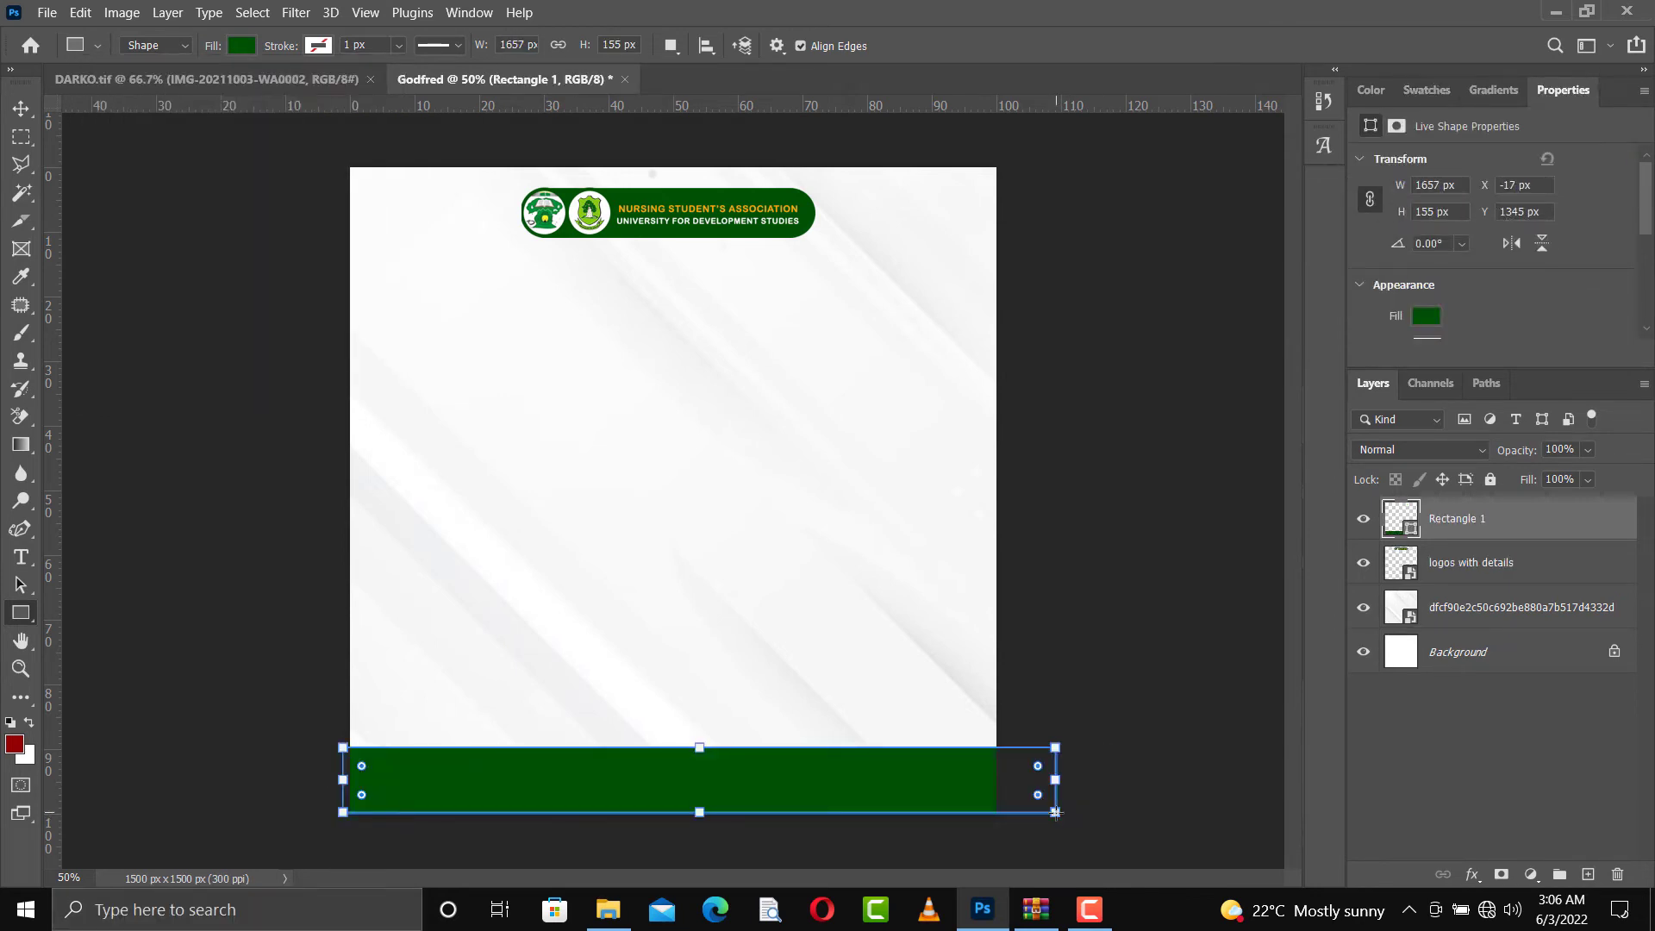
pyautogui.click(23, 110)
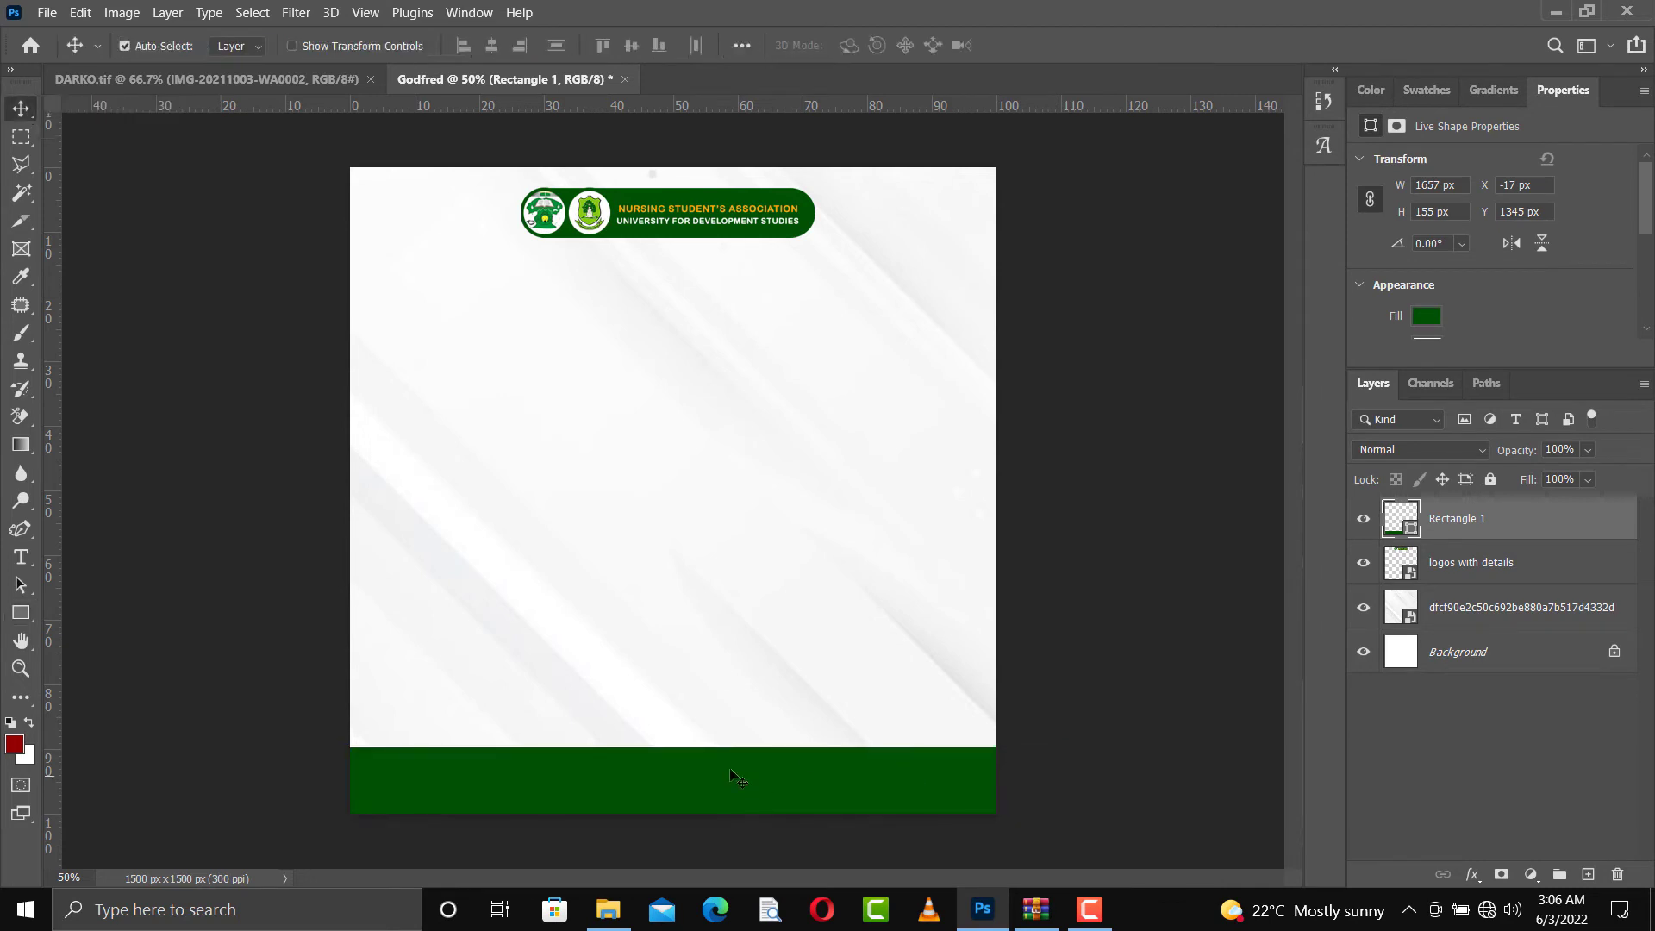
# Draw a thin horizontal rectangle about 1576 x 21 px across the flyer, just above the green bottom bar
pyautogui.rightClick(23, 612)
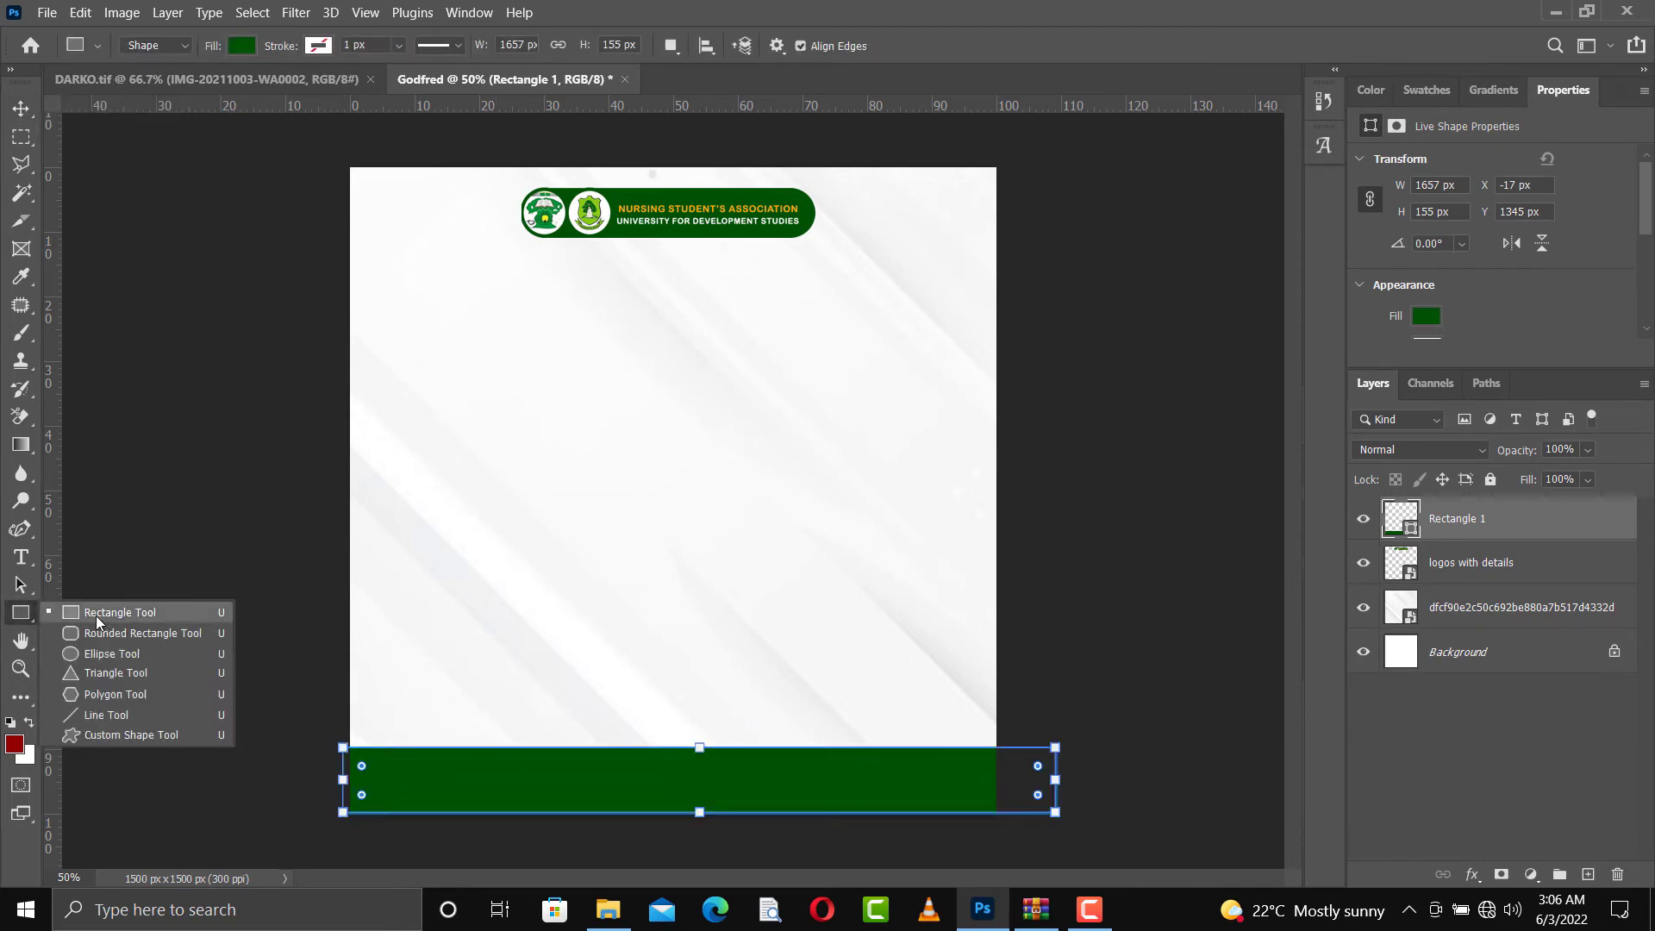
pyautogui.click(101, 617)
pyautogui.moveTo(333, 693); pyautogui.dragTo(1011, 700)
# Fill the thin stripe with orange ffad03, sampled from the banner's orange text using the Point Sample size
pyautogui.click(231, 45)
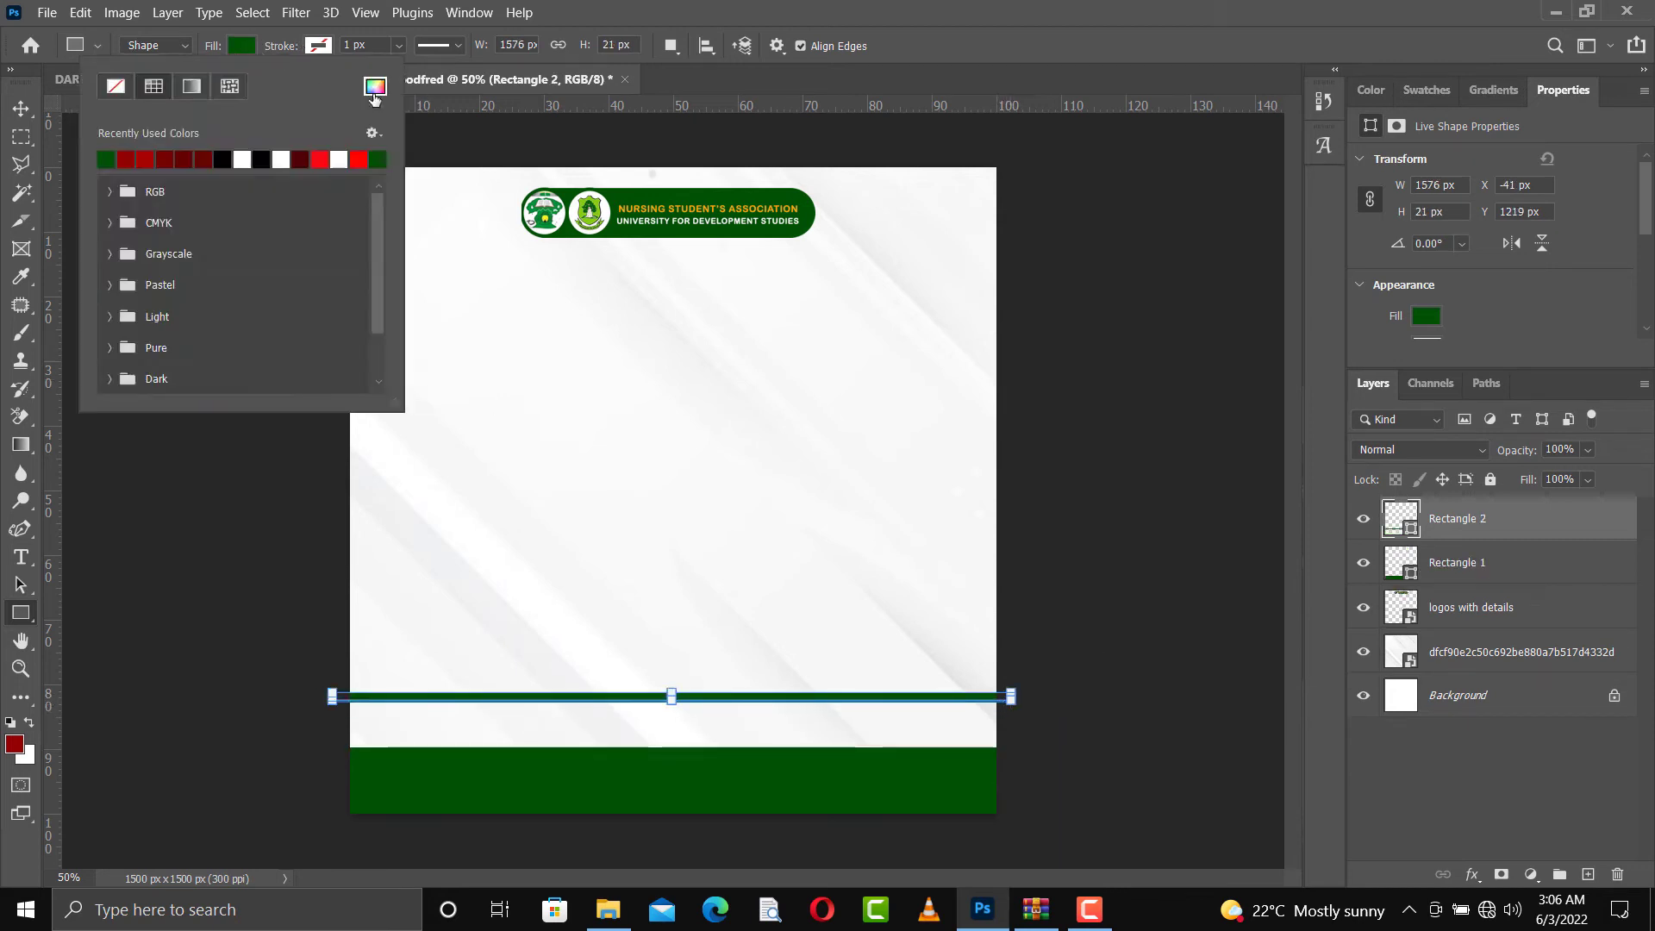
pyautogui.click(375, 86)
pyautogui.click(773, 208)
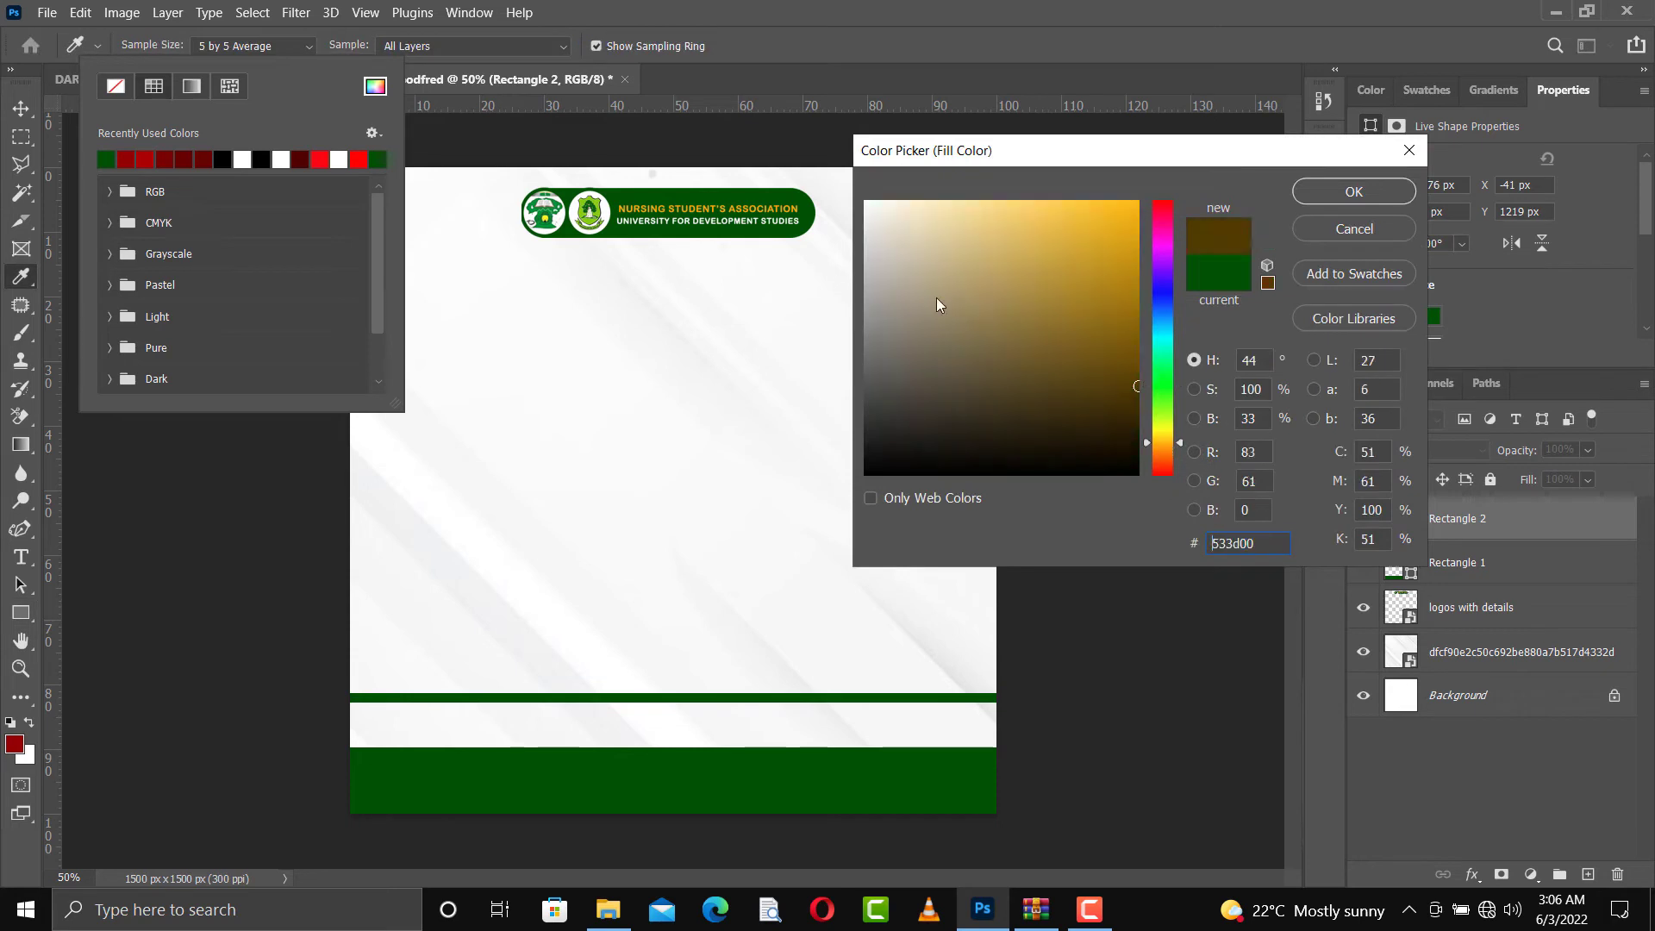
pyautogui.click(775, 206)
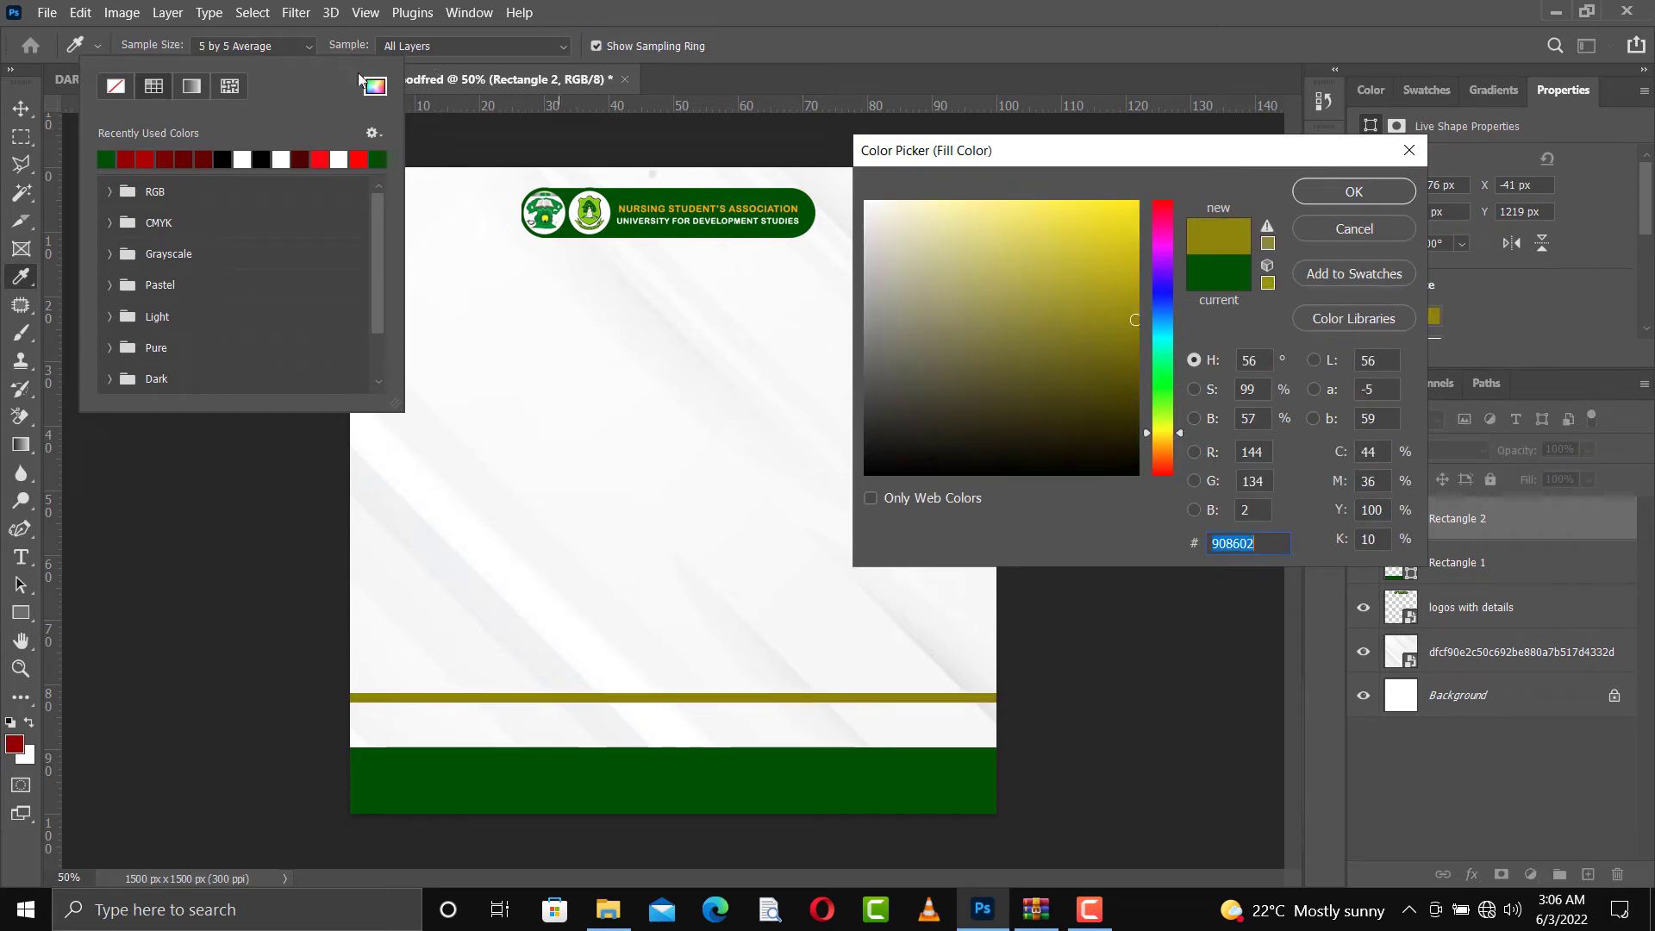
pyautogui.click(292, 46)
pyautogui.click(231, 58)
pyautogui.click(627, 204)
pyautogui.click(628, 203)
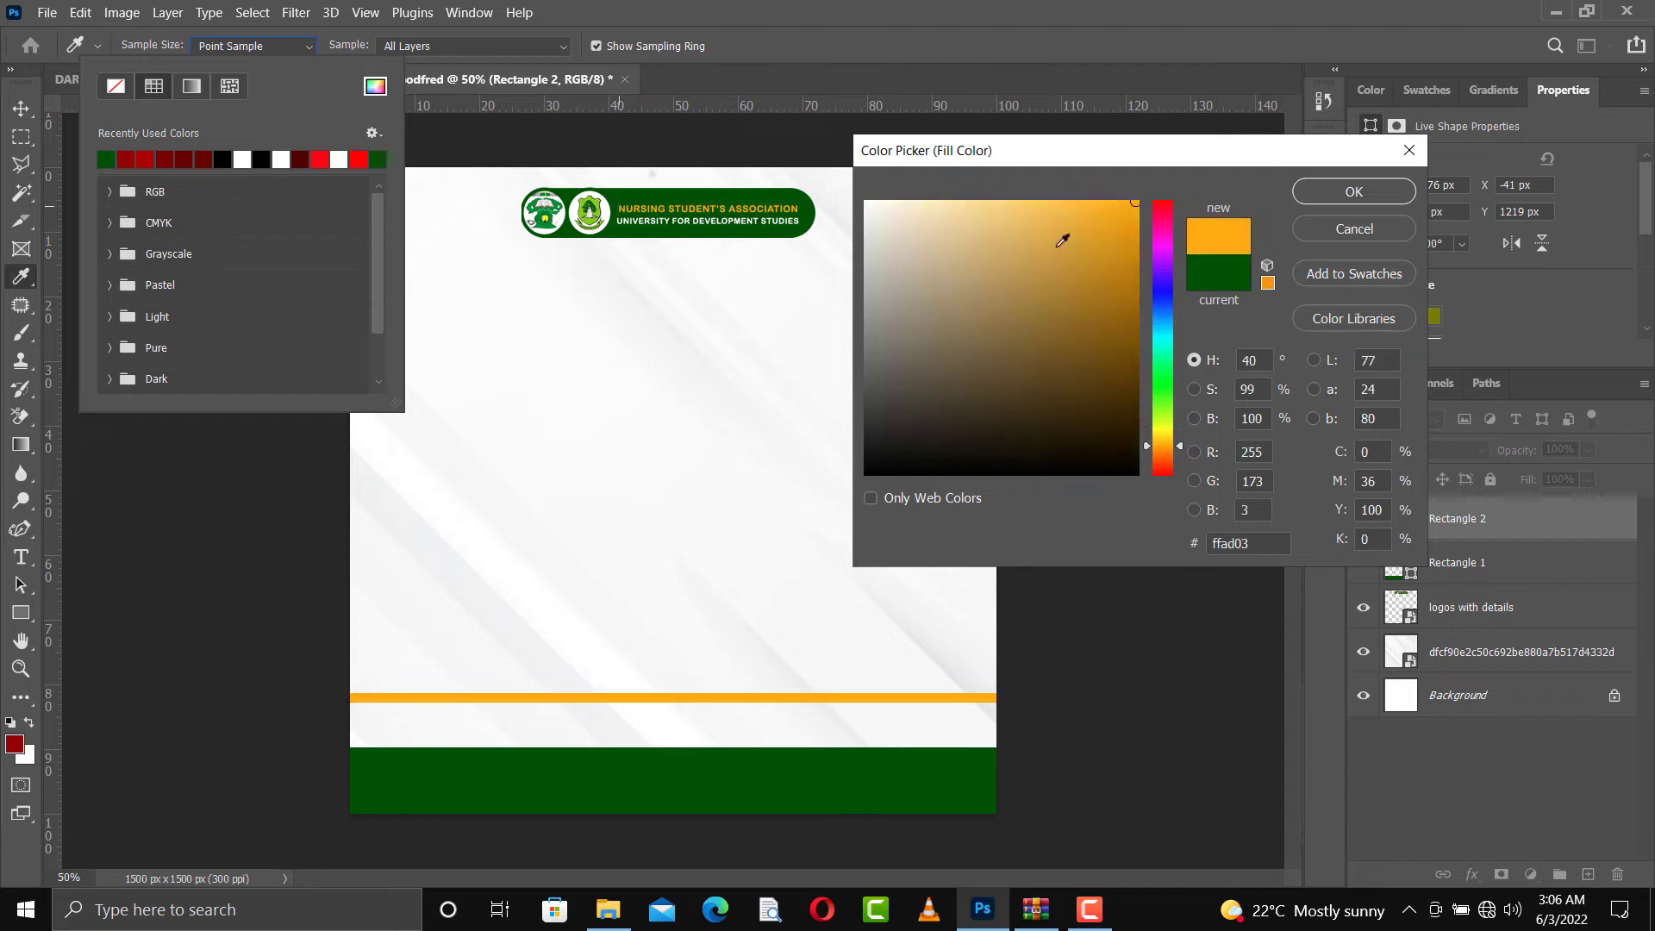
pyautogui.click(1367, 181)
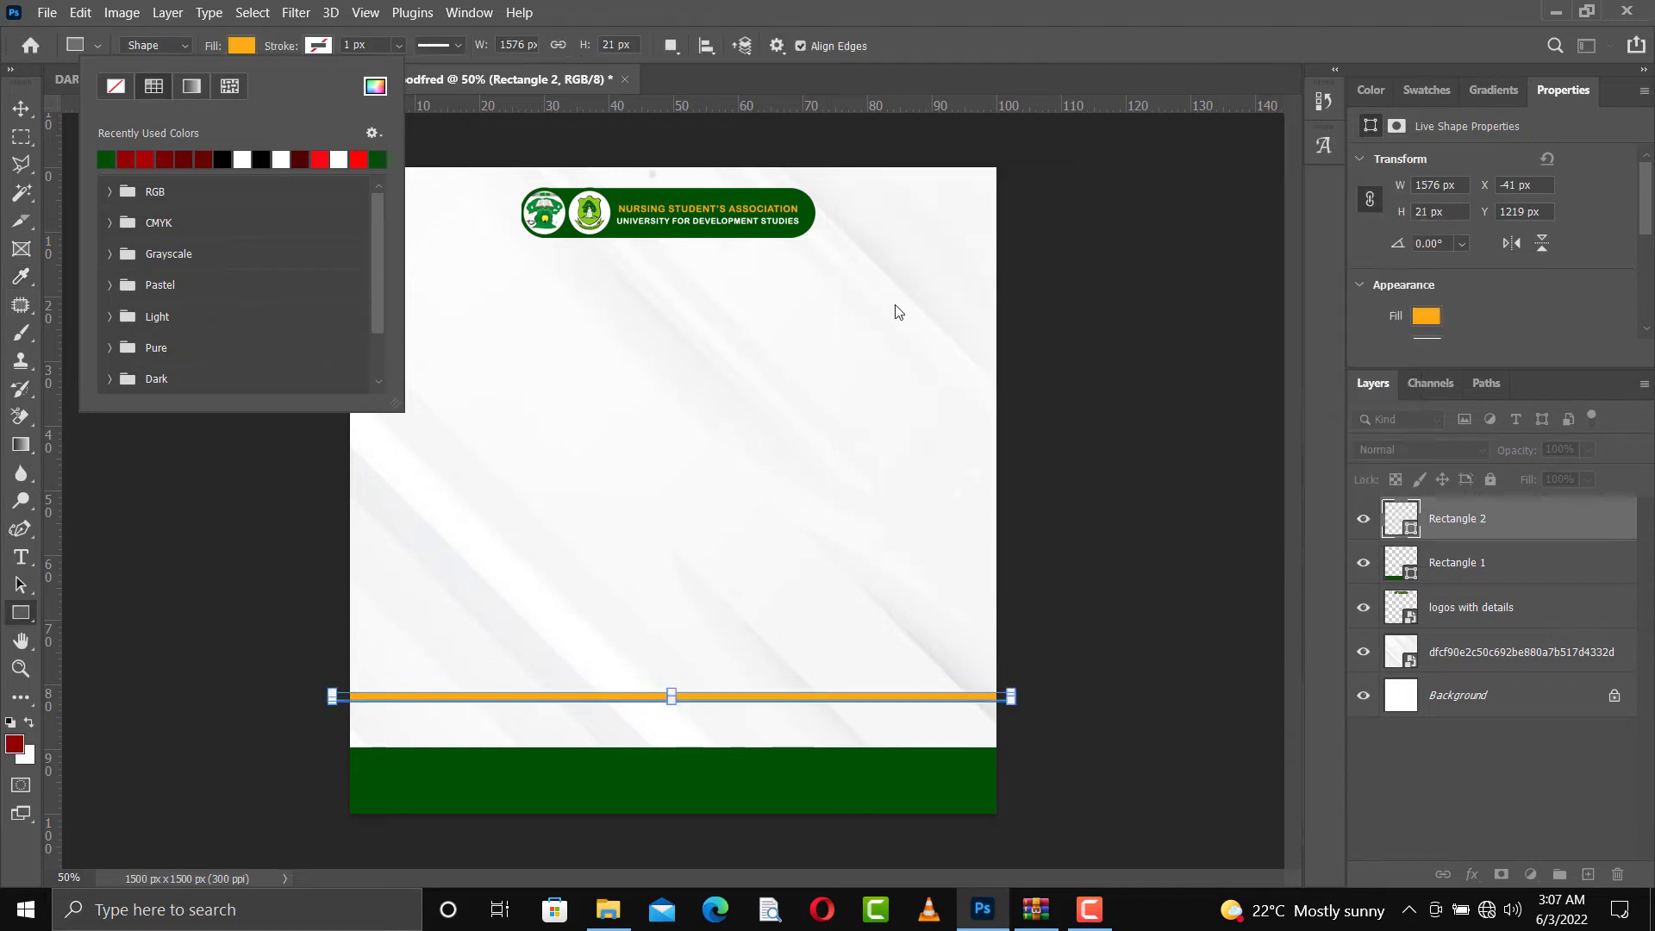
# Move the orange stripe onto the green bottom bar, slightly below the bar's upper edge
pyautogui.click(17, 115)
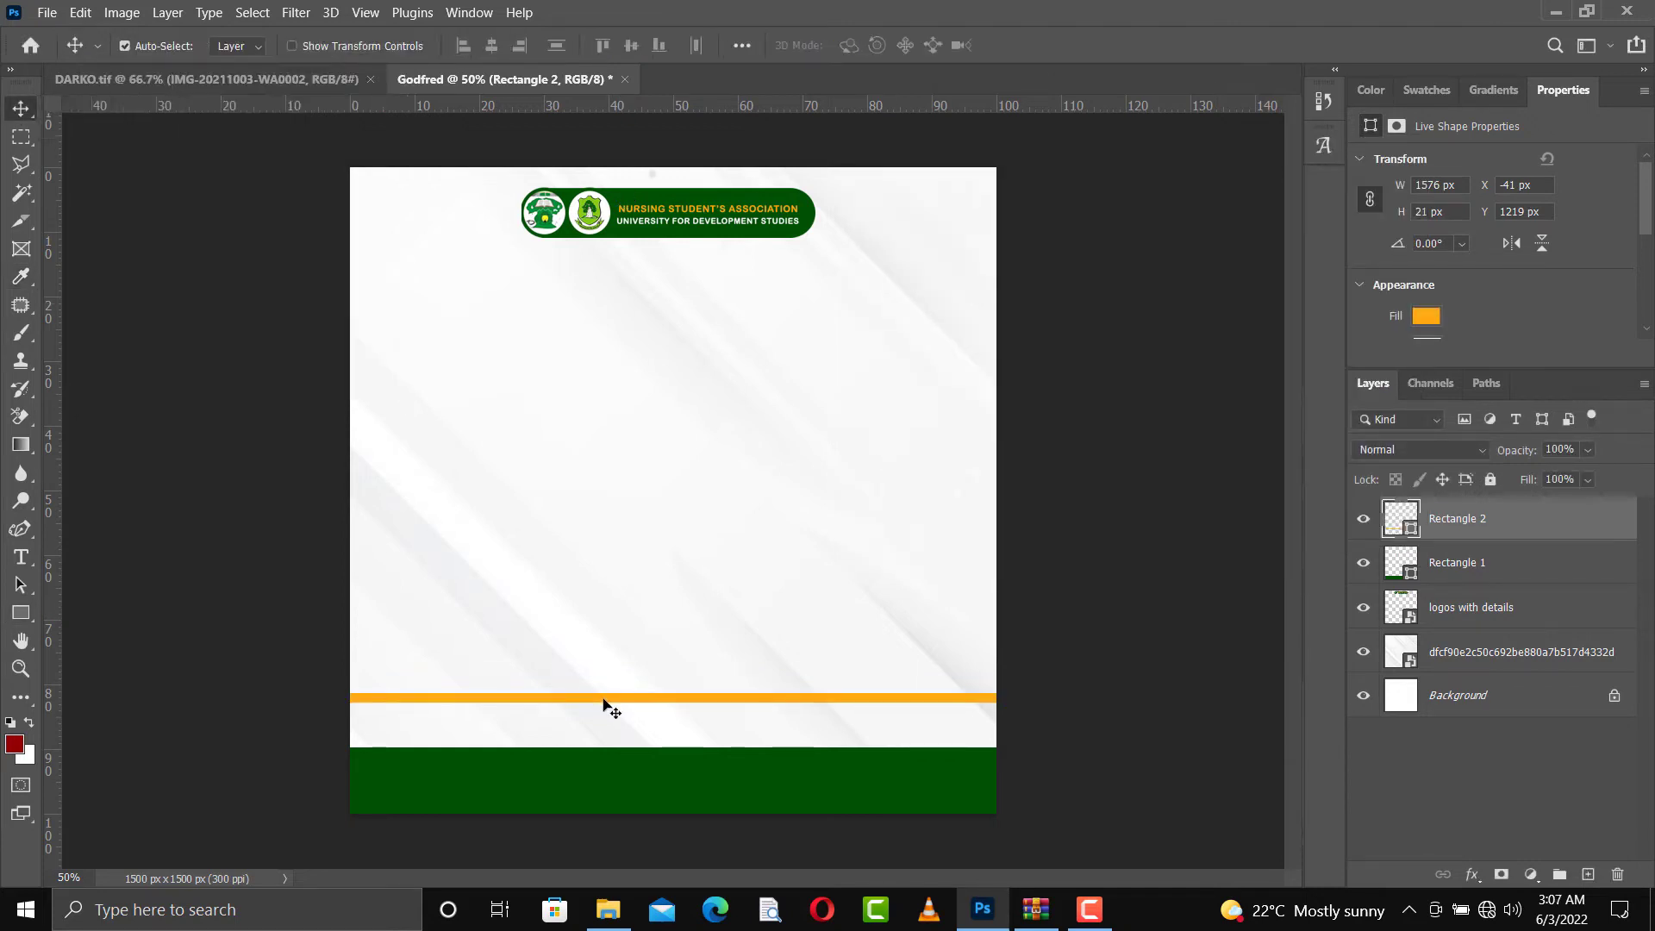
pyautogui.moveTo(606, 702); pyautogui.dragTo(602, 750)
pyautogui.press('Down')
pyautogui.press('Down')
pyautogui.press('Down')
pyautogui.press('Down')
pyautogui.press('Down')
pyautogui.press('Down')
pyautogui.press('Down')
pyautogui.press('Down')
pyautogui.press('Down')
pyautogui.press('Down')
pyautogui.press('Down')
pyautogui.press('Down')
pyautogui.press('Down')
pyautogui.press('Down')
pyautogui.press('Down')
pyautogui.press('Down')
pyautogui.press('Down')
pyautogui.press('Down')
pyautogui.press('Down')
pyautogui.press('Down')
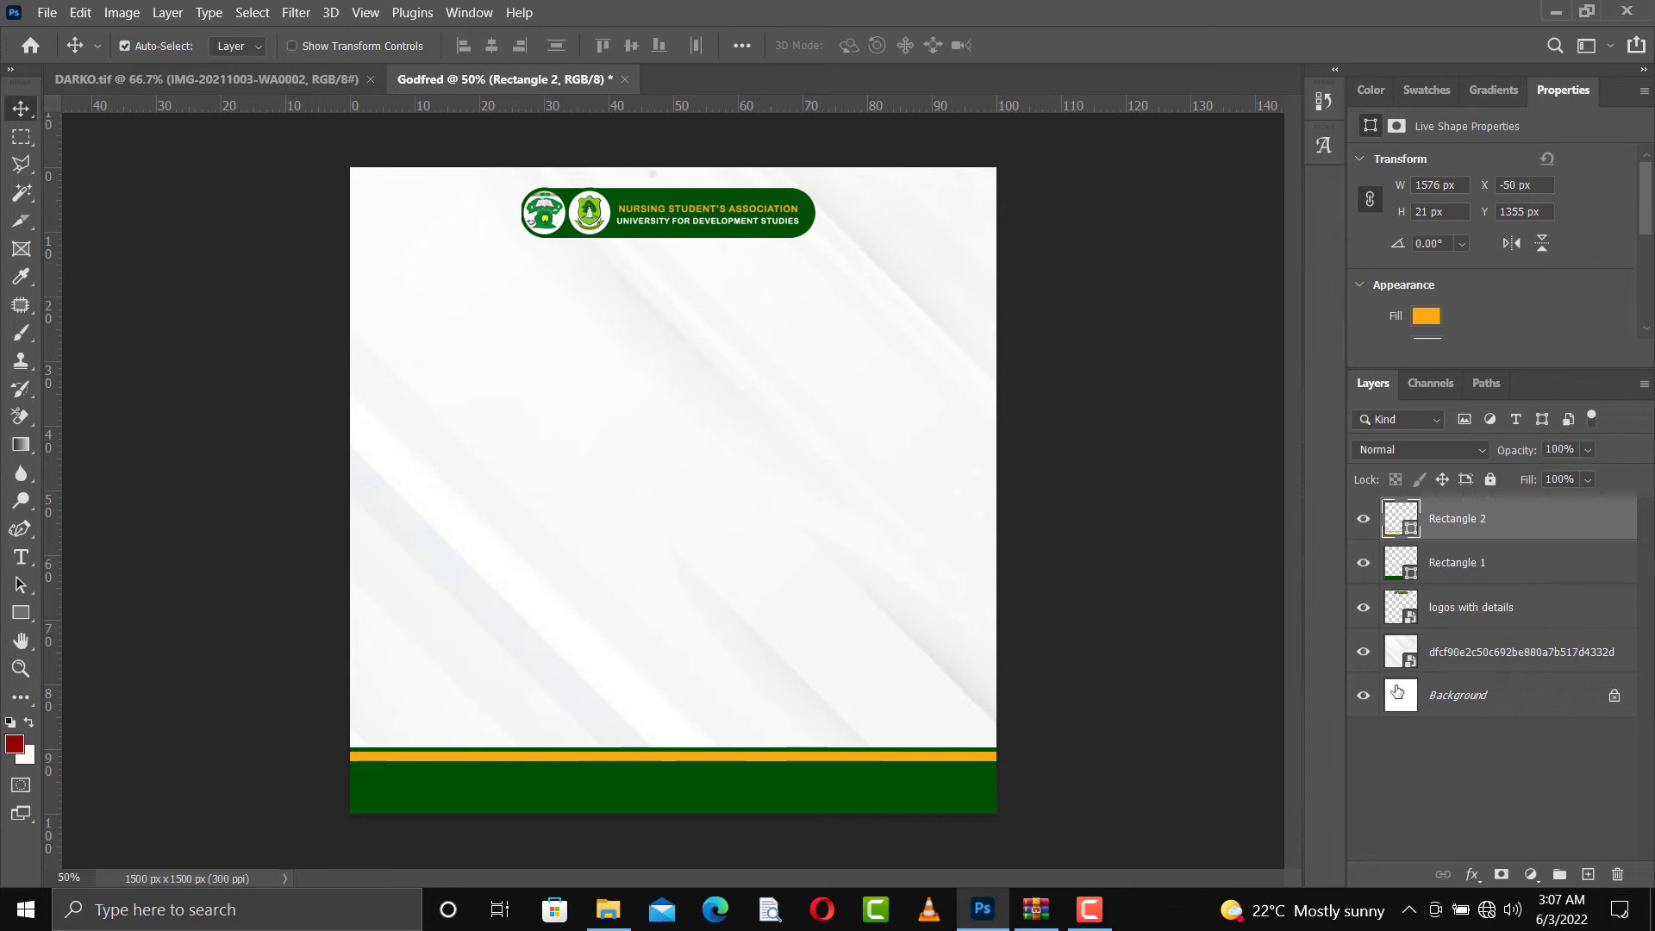
# Group both rectangles, the logo banner and the background image layer, and name the group BACKSTAGE
pyautogui.keyDown('shift'); pyautogui.click(1500, 661); pyautogui.keyUp('shift')
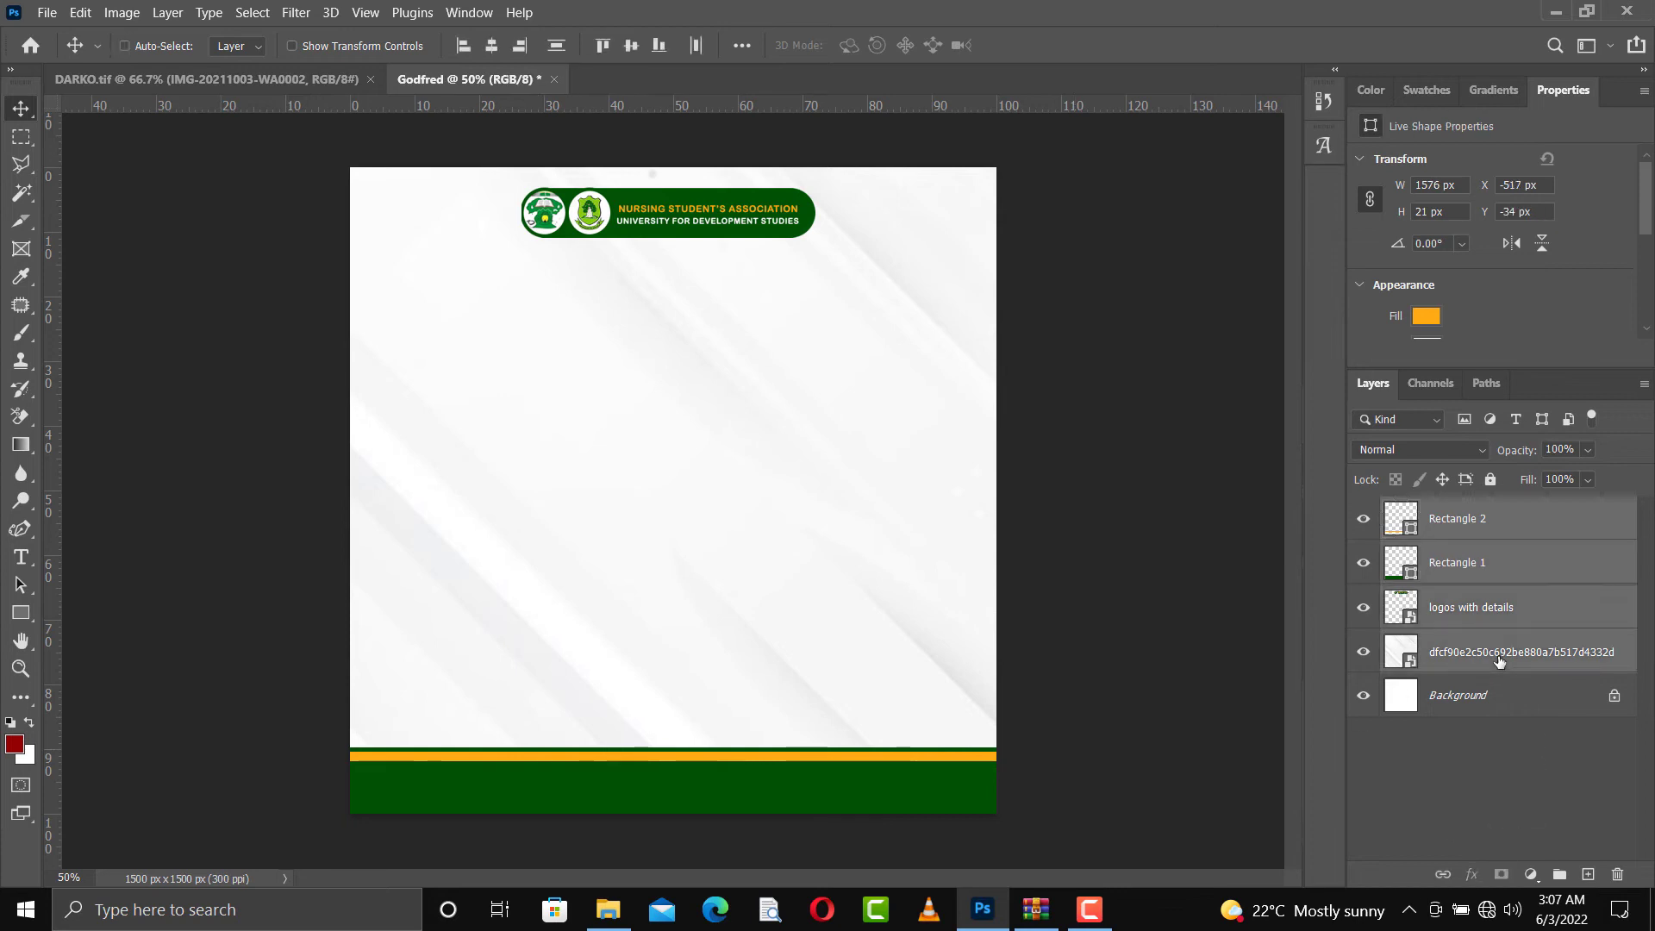
pyautogui.hotkey('ctrl', 'g')
pyautogui.doubleClick(1441, 510)
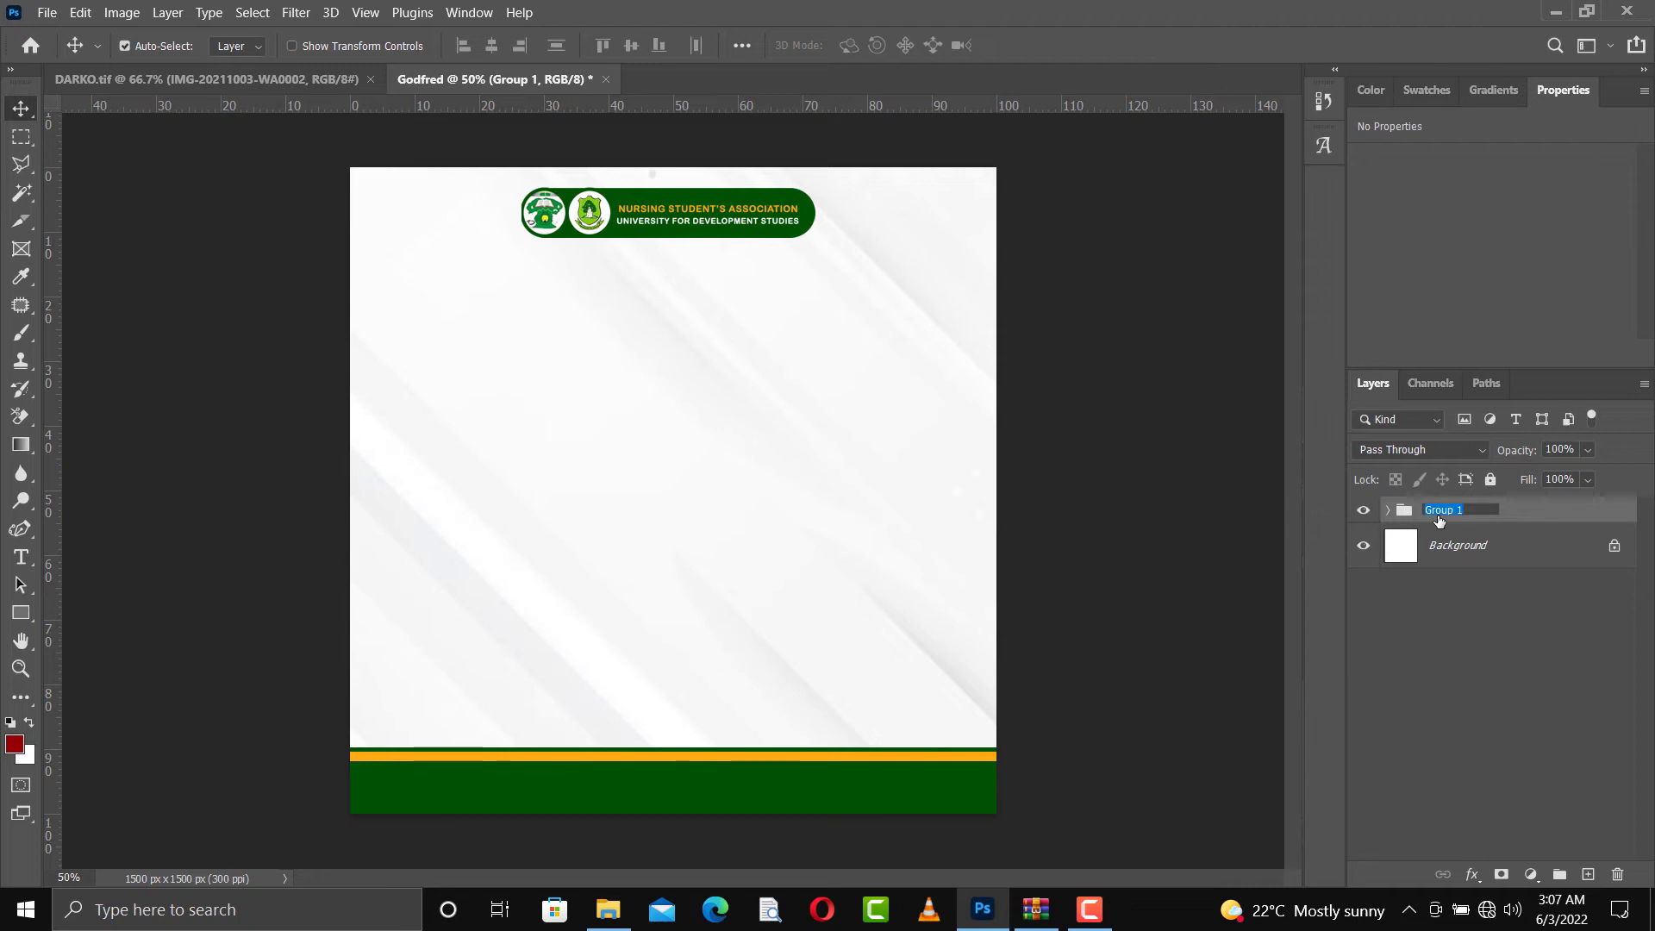
pyautogui.write('BACKS')
pyautogui.write('TAGE')
pyautogui.press('Return')
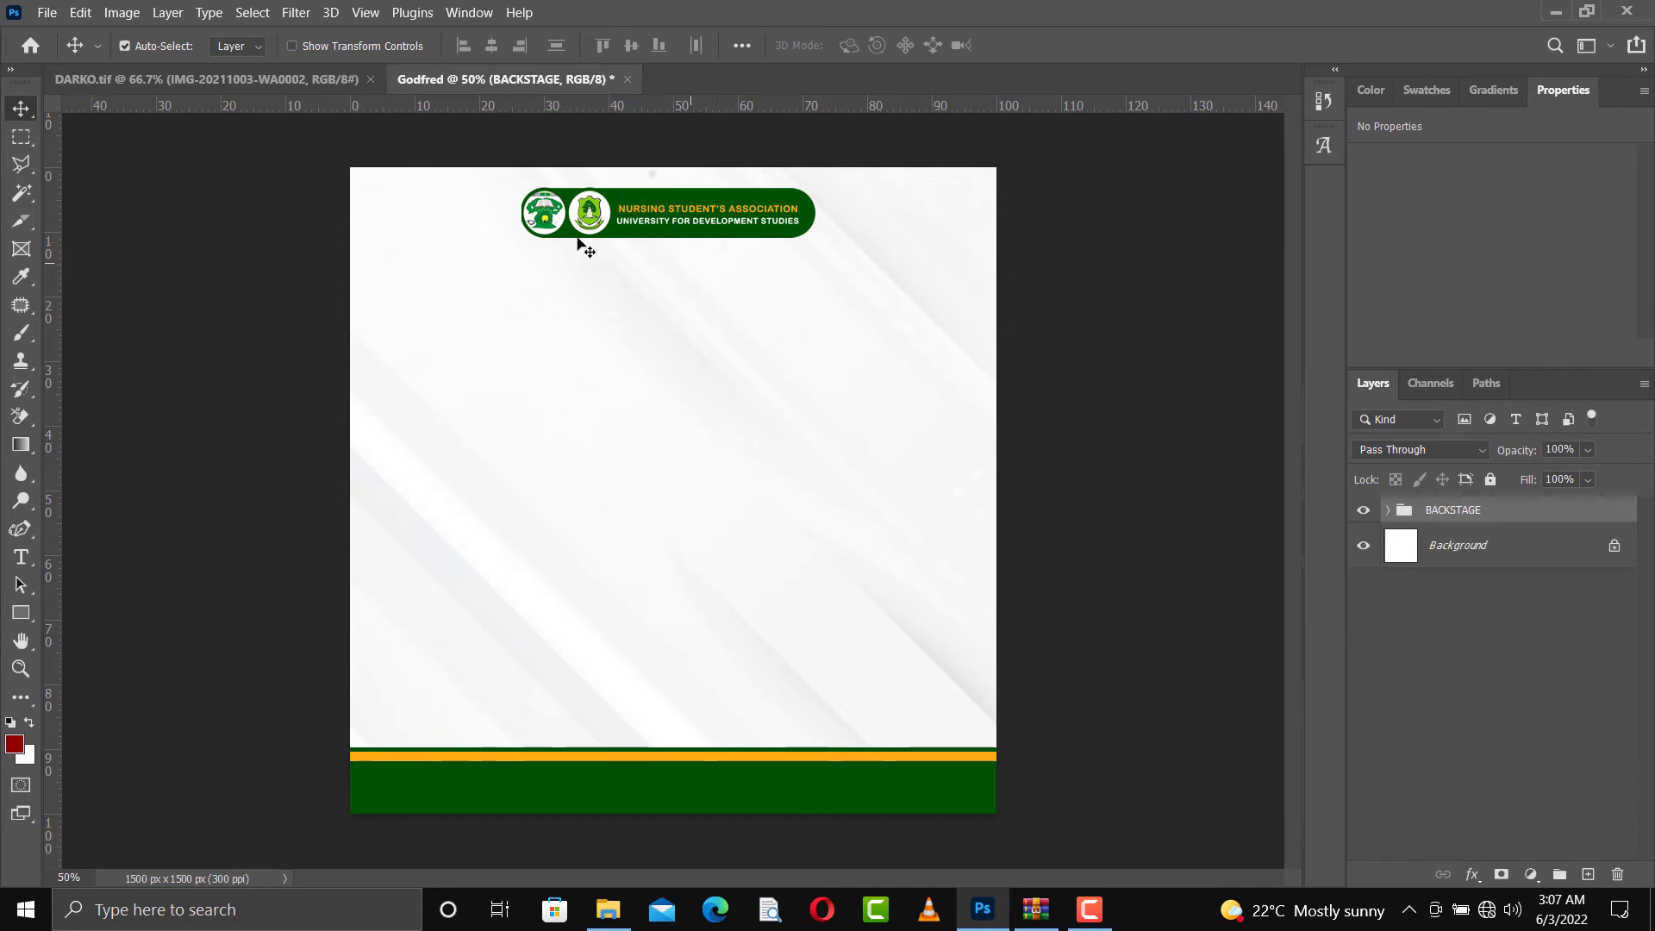
# Add the horizontal text line "A NEW DIMENSION !!! ERA OF HOPE!!!" just below the logo banner
pyautogui.click(21, 557)
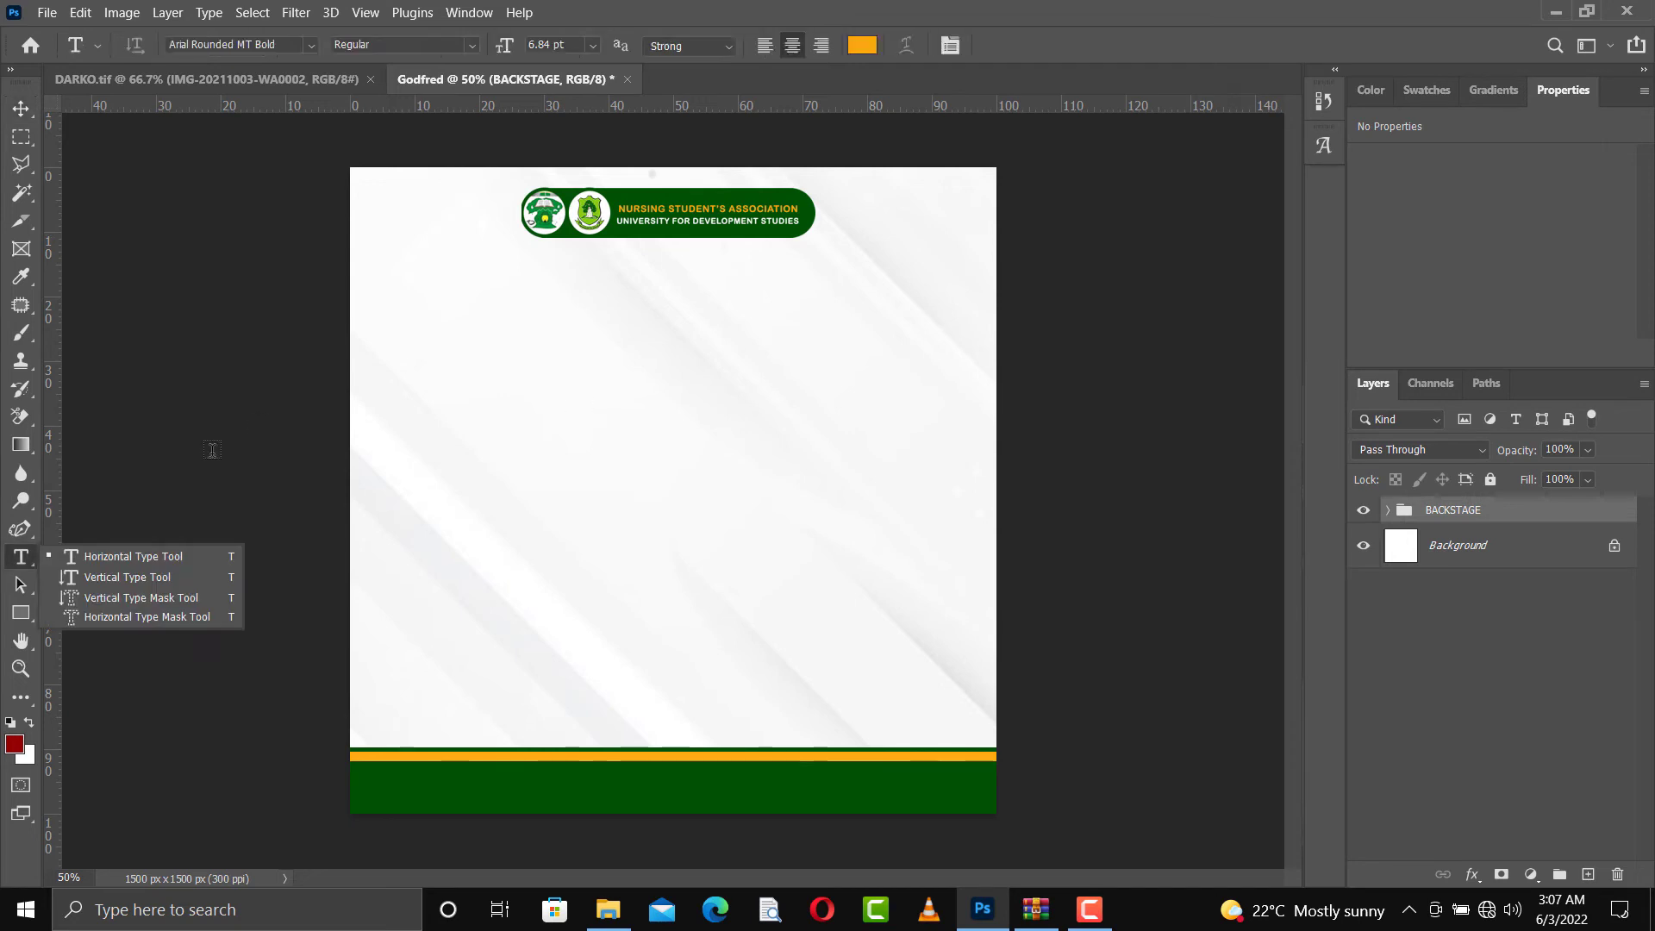
pyautogui.click(155, 561)
pyautogui.click(543, 264)
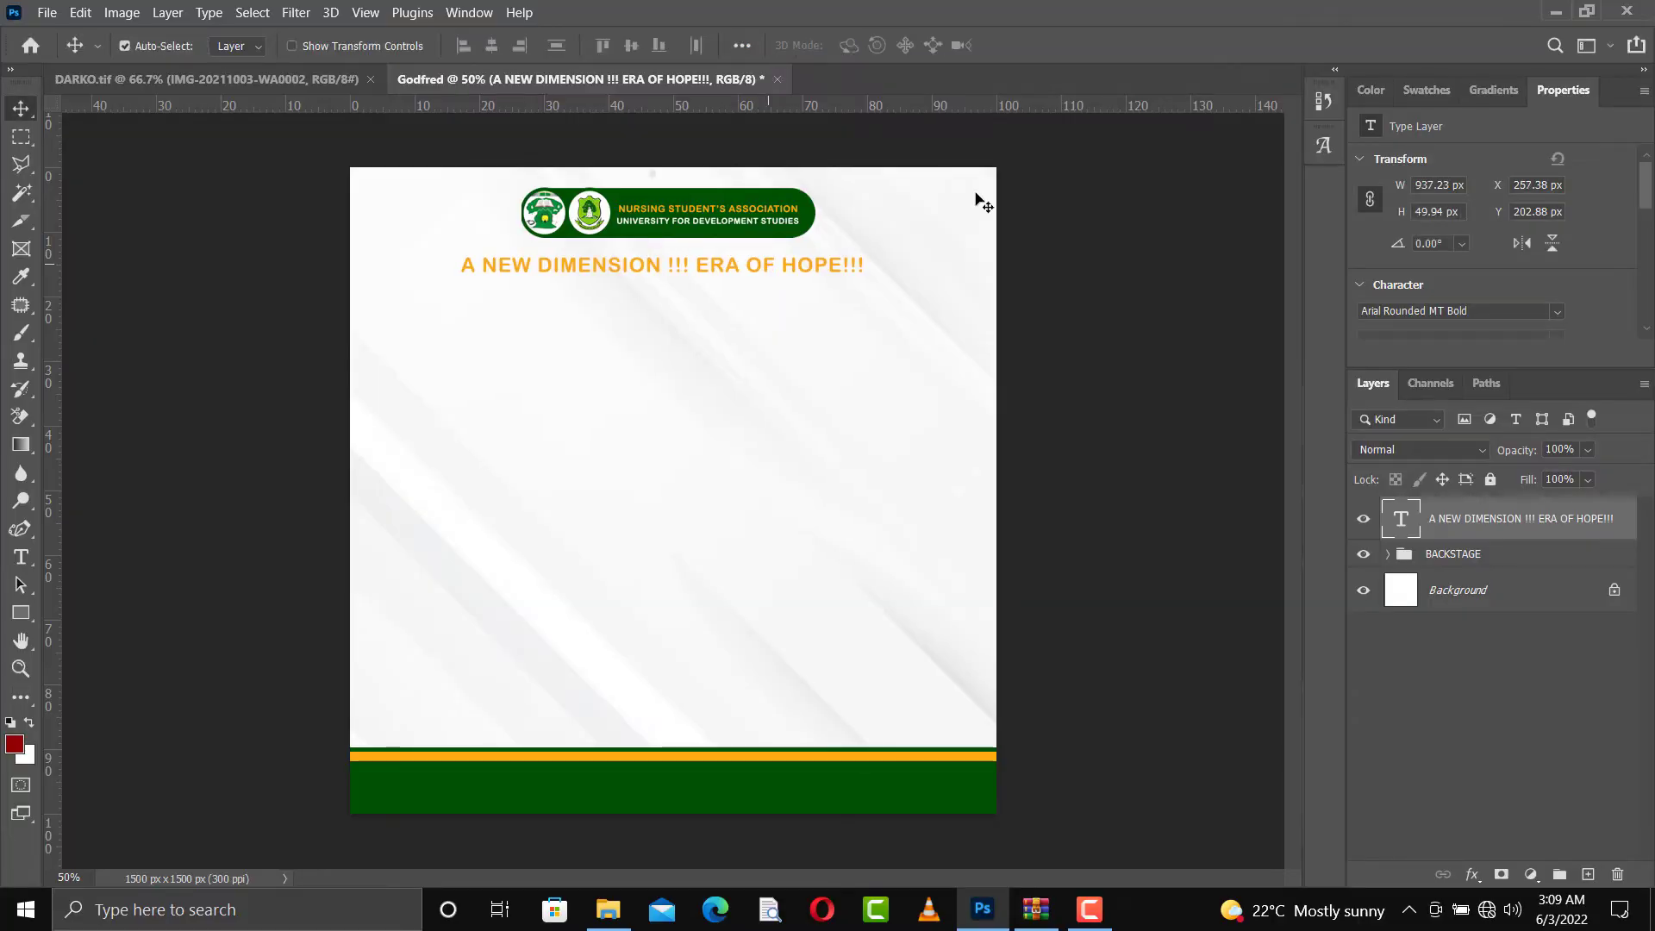
# Set the slogan's font to BengasiBold and colour it with the recently used dark green swatch
pyautogui.click(1557, 312)
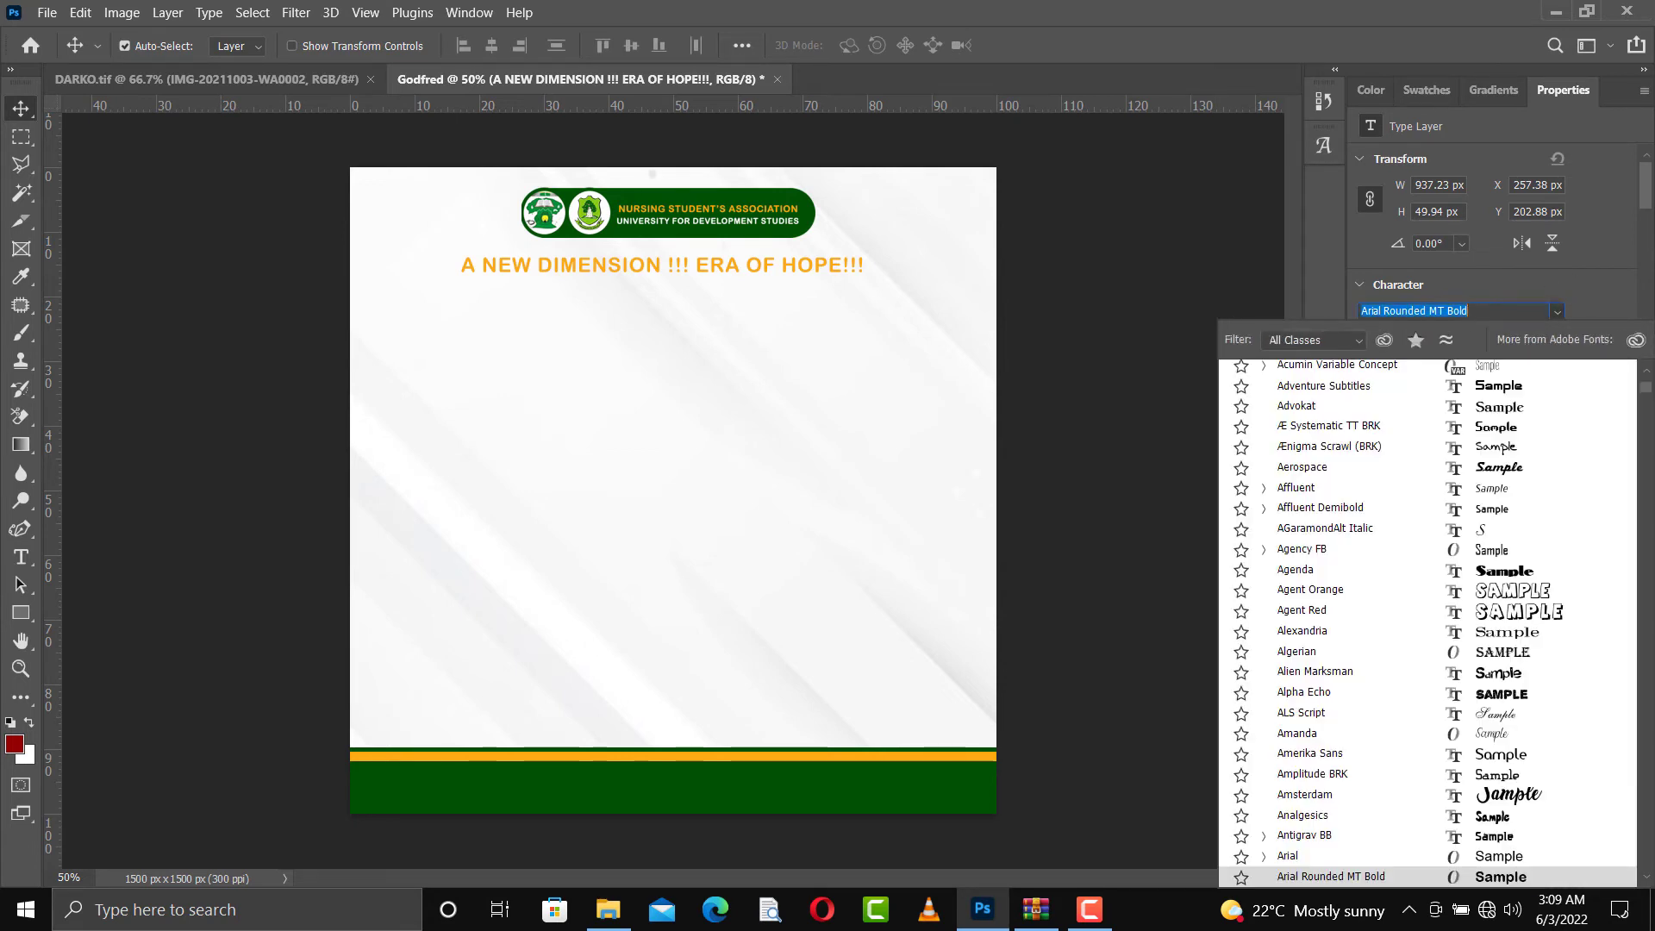
pyautogui.moveTo(1646, 387); pyautogui.dragTo(1641, 370)
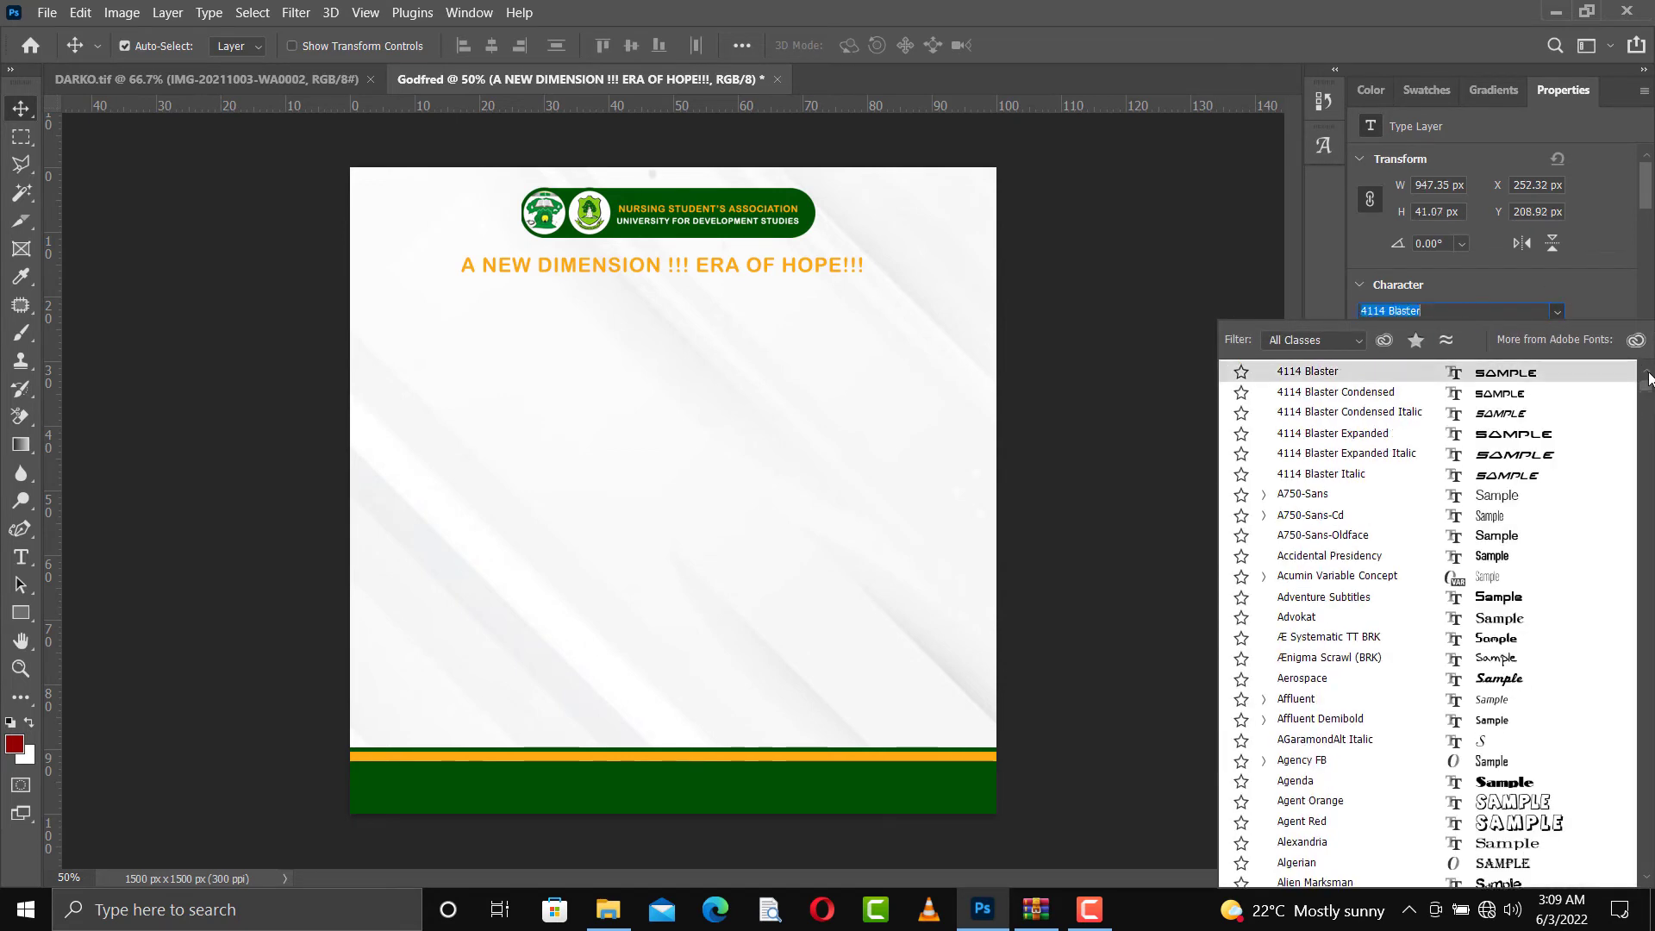
pyautogui.click(1646, 372)
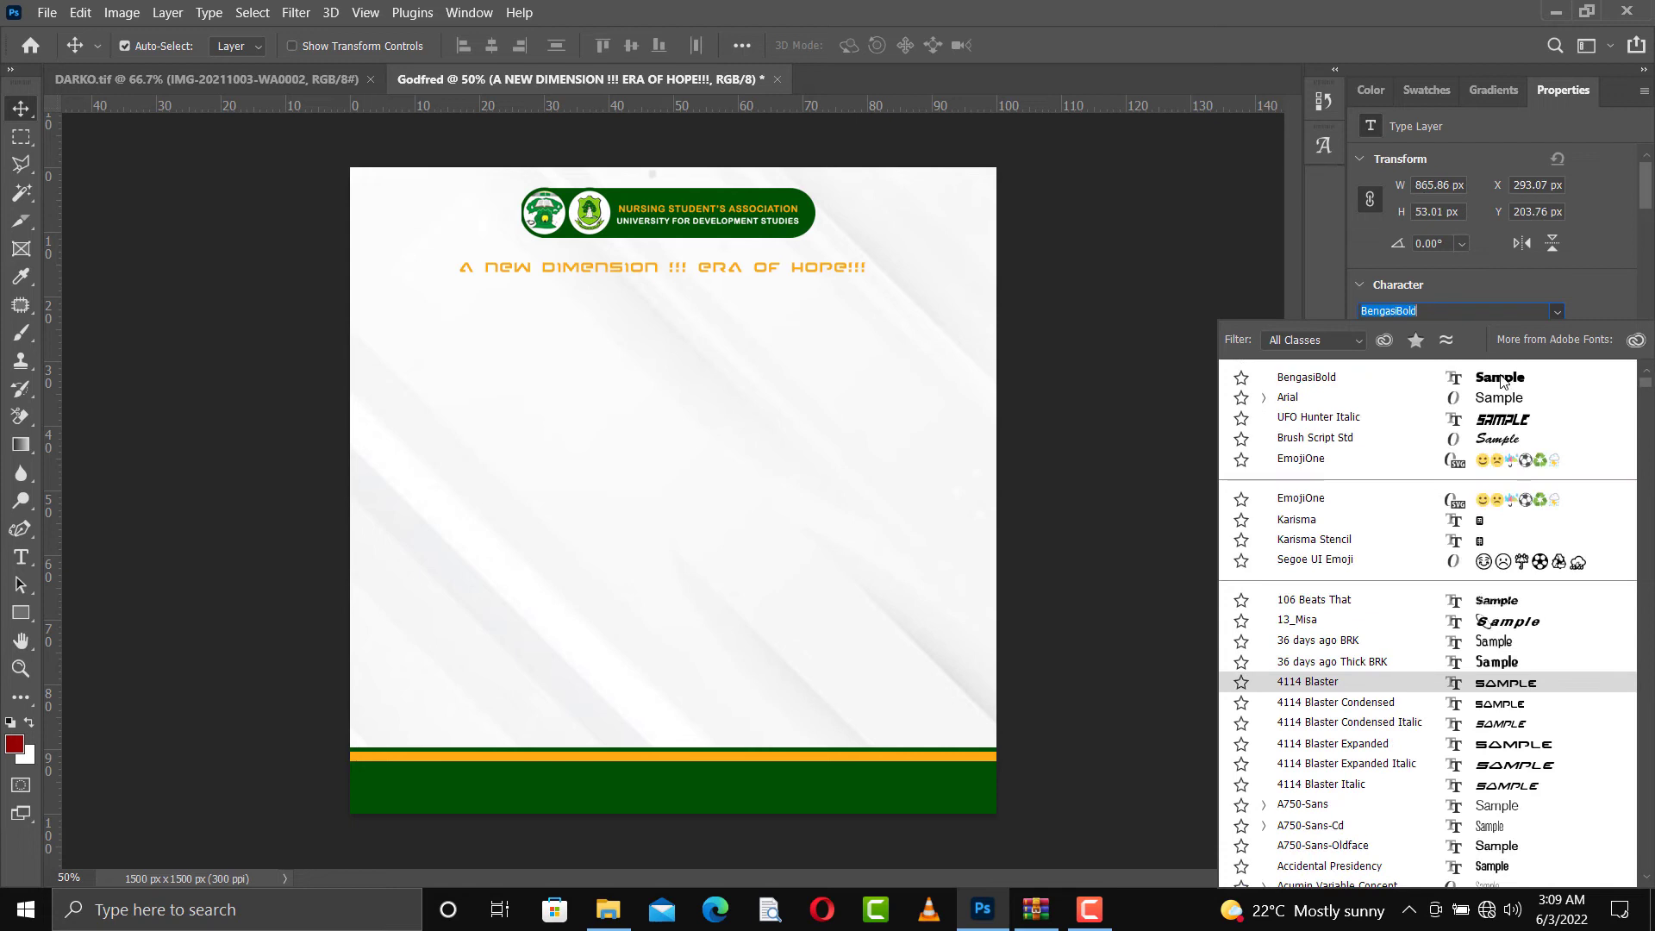
pyautogui.click(1502, 380)
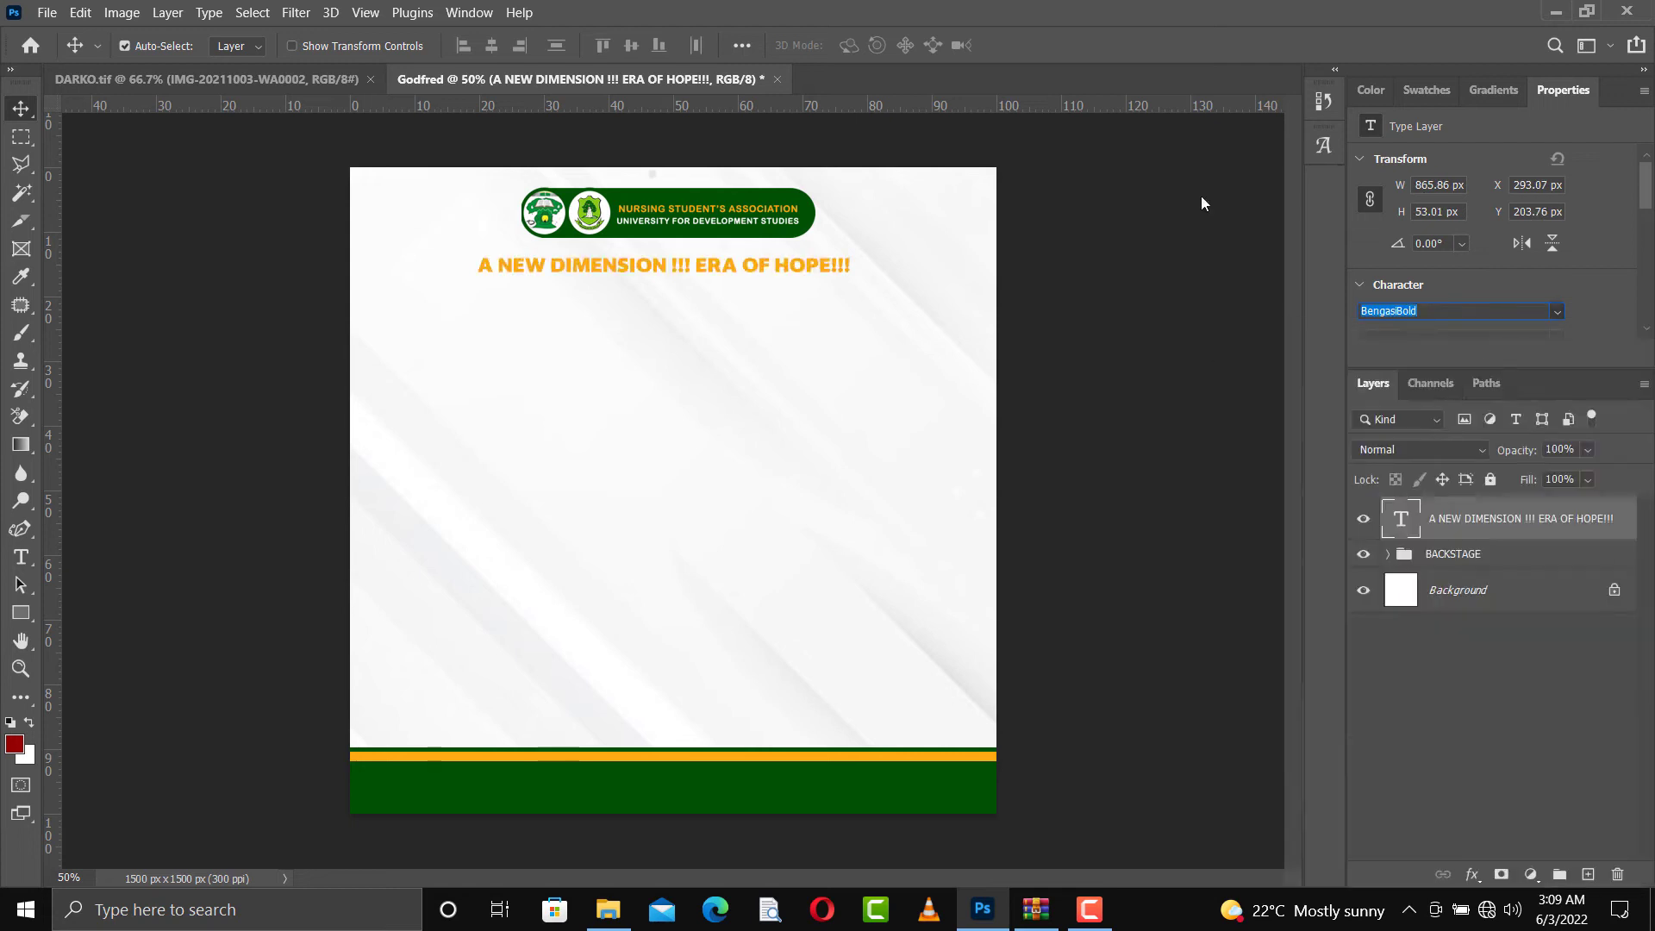
pyautogui.click(1414, 93)
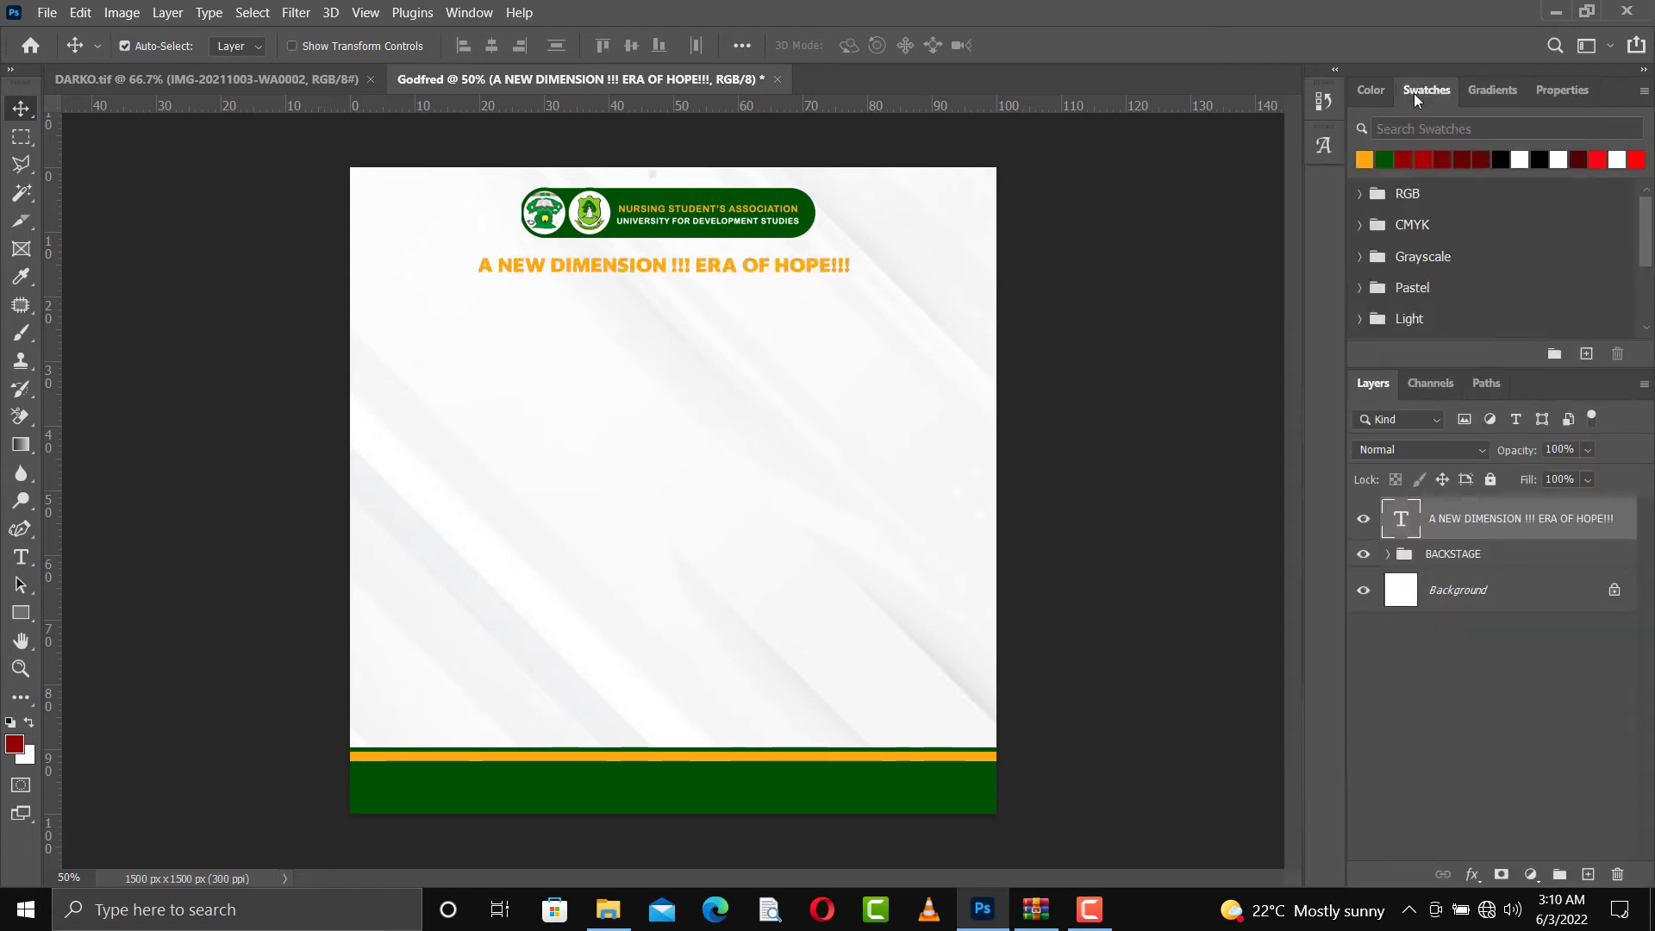
pyautogui.click(1384, 158)
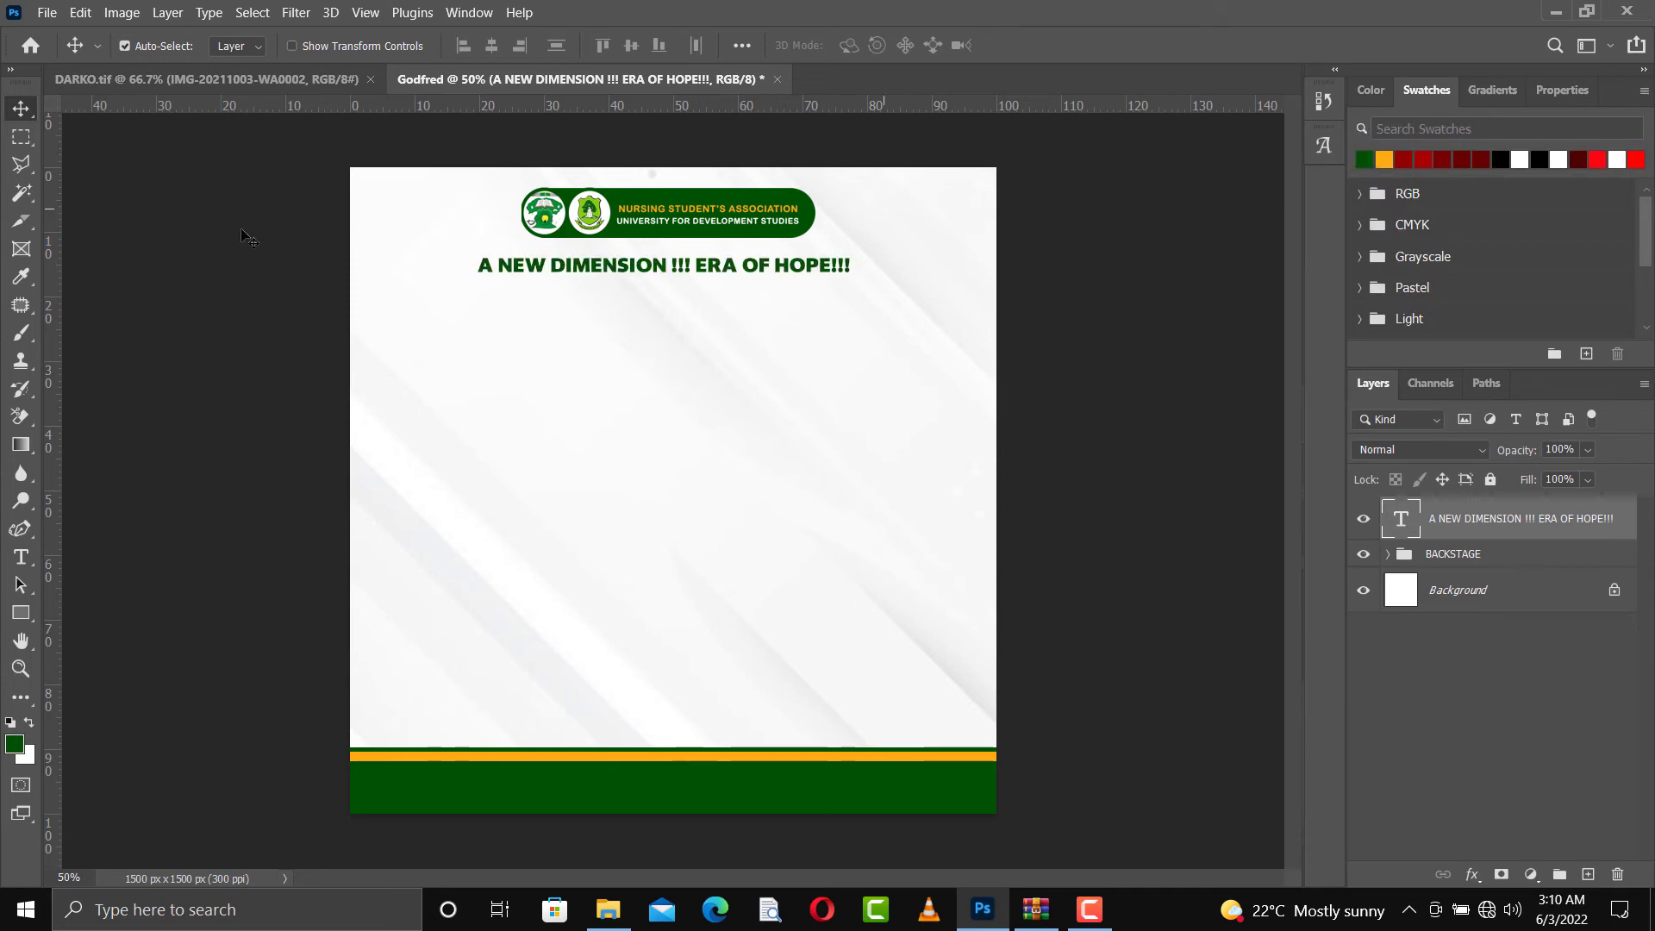
# Nudge the slogan horizontally and vertically to fine-tune its alignment beneath the logo banner
pyautogui.press('Right')
pyautogui.press('Right')
pyautogui.press('Right')
pyautogui.press('Right')
pyautogui.press('Right')
pyautogui.press('Right')
pyautogui.press('Right')
pyautogui.press('Right')
pyautogui.press('Right')
pyautogui.press('Right')
pyautogui.press('Up')
pyautogui.press('Up')
pyautogui.press('Up')
pyautogui.press('Up')
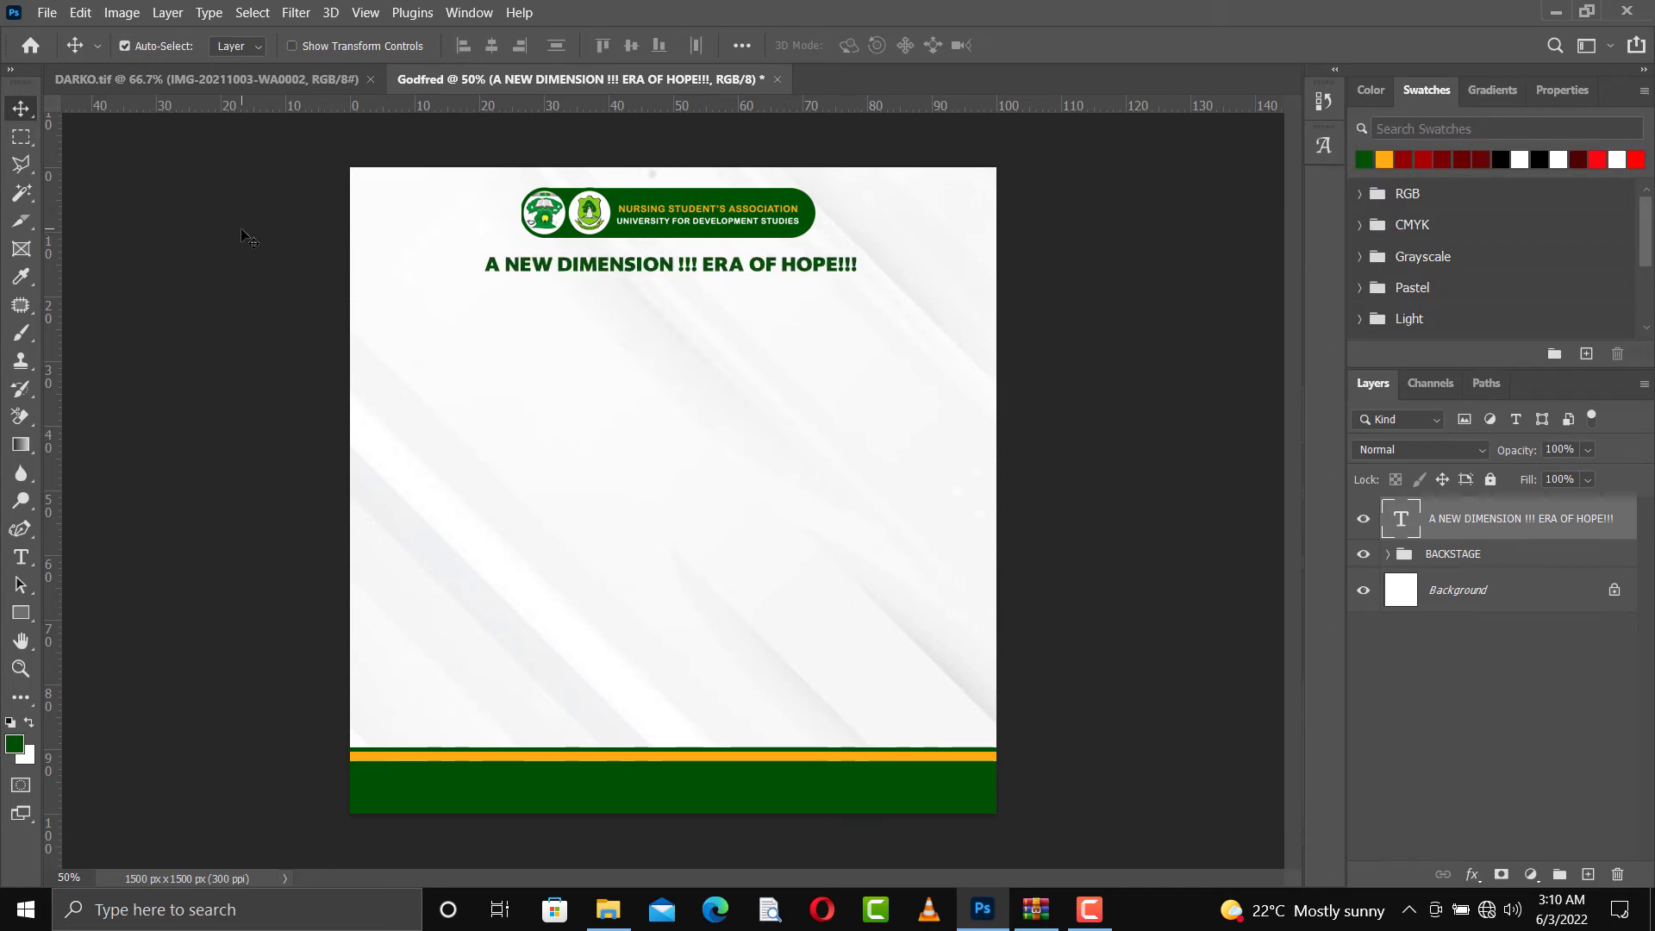
pyautogui.press('Left')
pyautogui.press('Left')
pyautogui.press('Left')
pyautogui.press('Left')
pyautogui.press('Left')
pyautogui.press('Left')
pyautogui.press('Left')
pyautogui.press('Left')
pyautogui.press('Left')
pyautogui.press('Left')
pyautogui.press('Left')
pyautogui.press('Left')
pyautogui.press('Down')
pyautogui.press('Down')
pyautogui.press('Down')
pyautogui.press('Down')
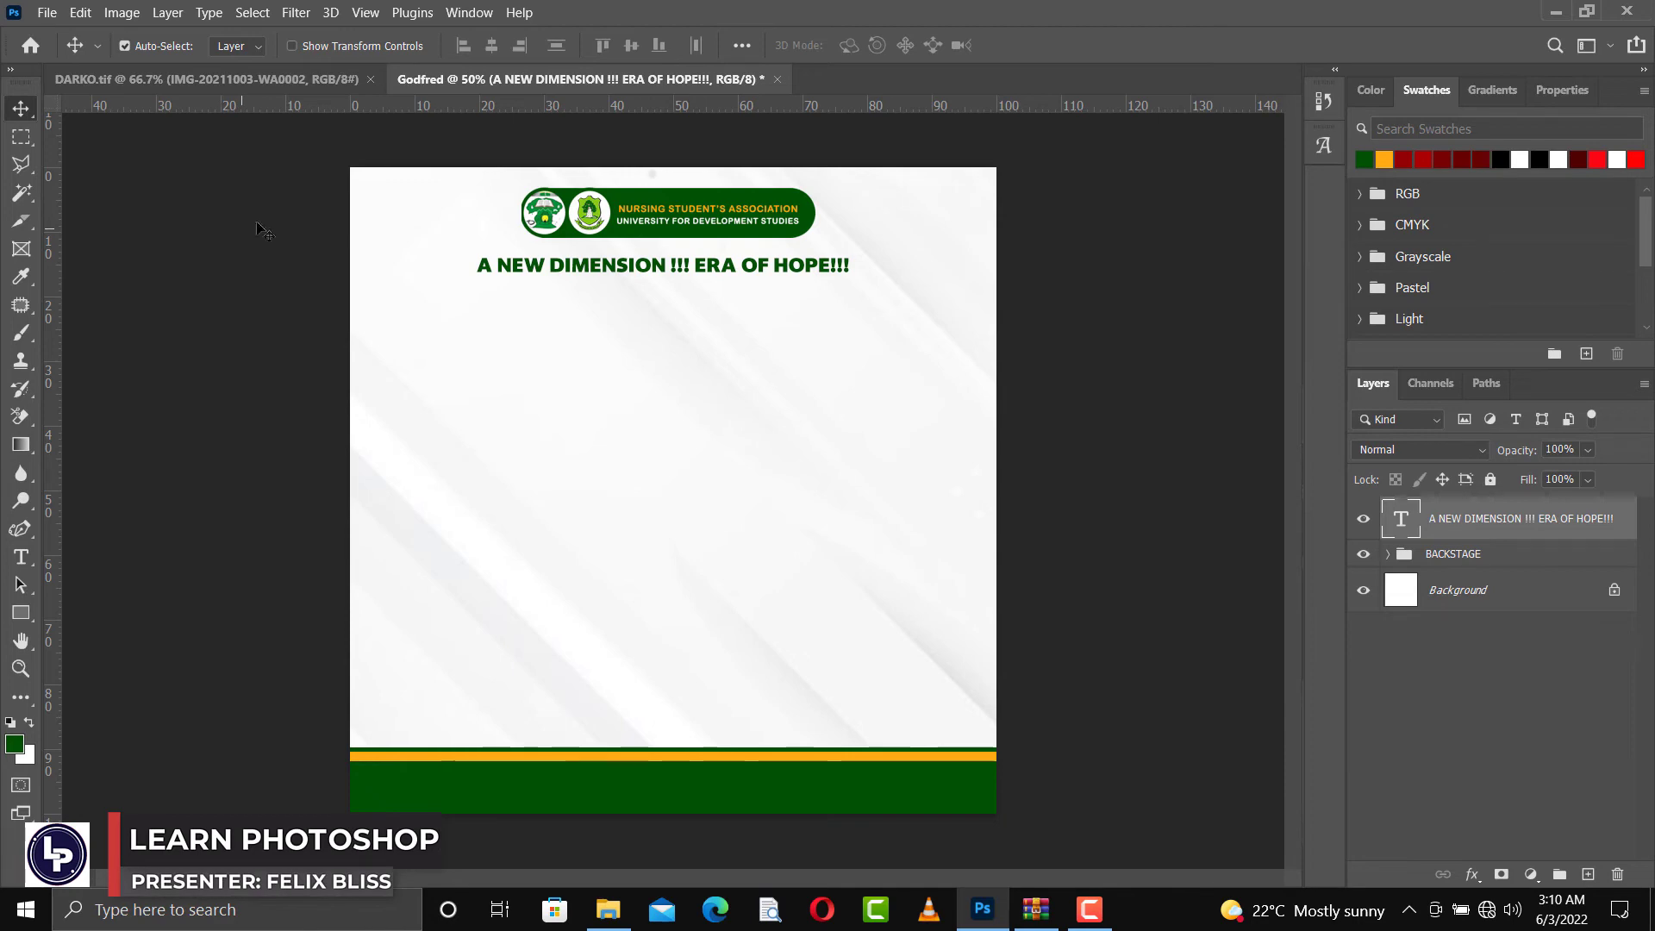
# Place the portrait IMG-20220602-WA0006 from the Documents folder, scale it down and move it to the flyer's lower right
pyautogui.click(608, 910)
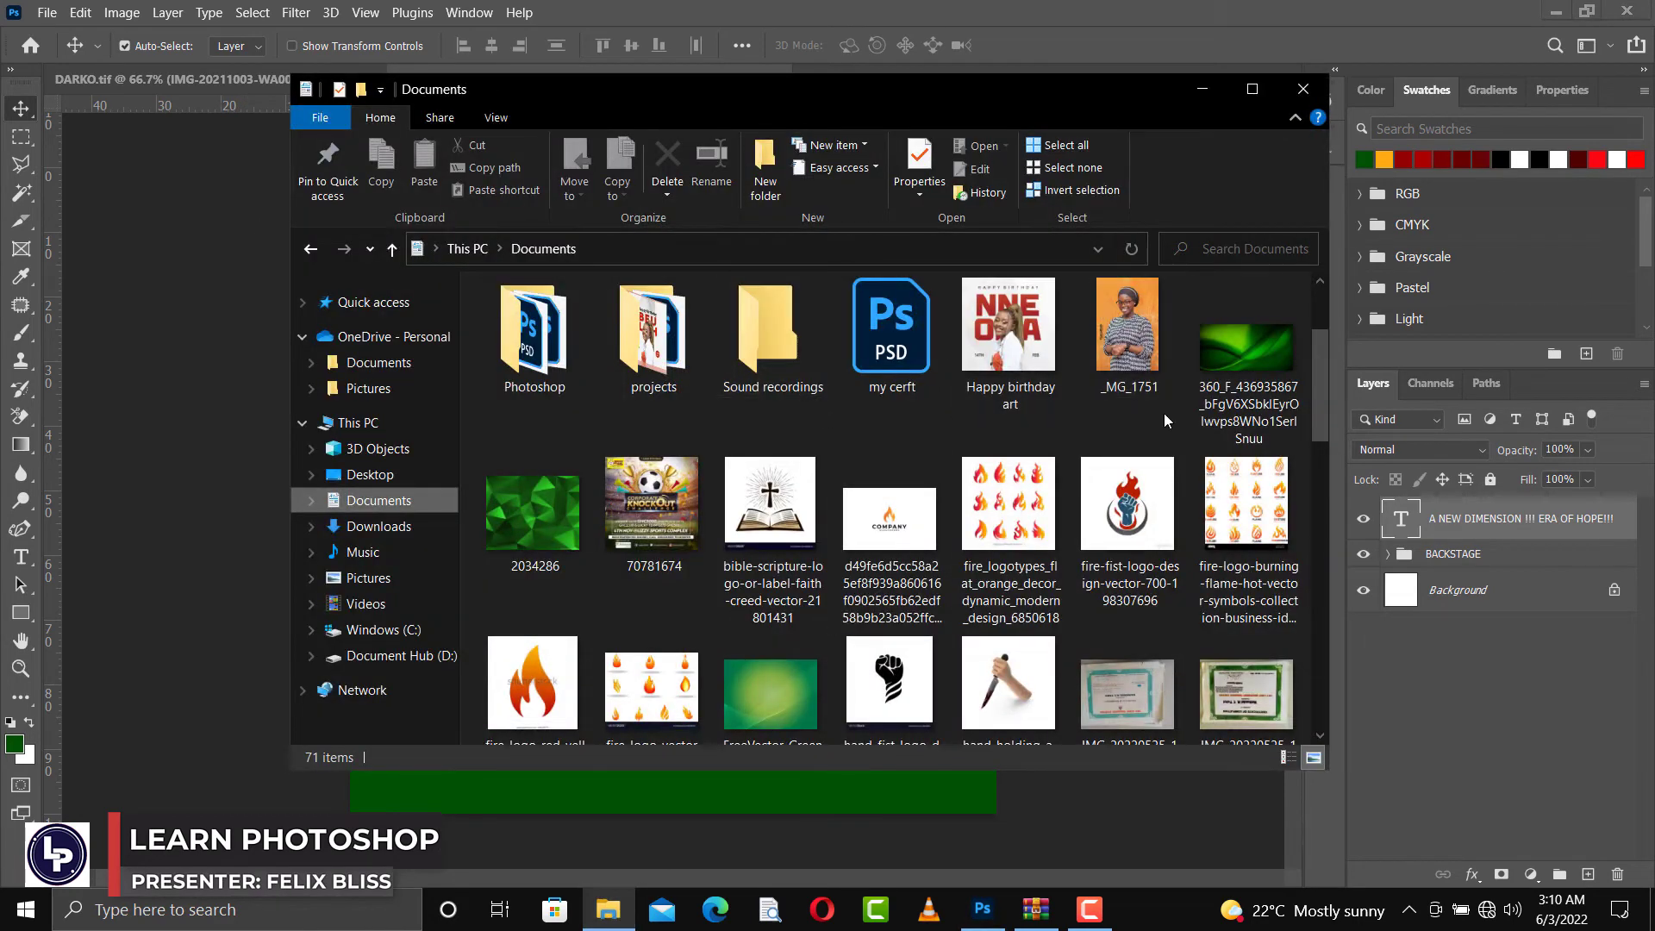
pyautogui.moveTo(1321, 390); pyautogui.dragTo(1310, 623)
pyautogui.moveTo(522, 474); pyautogui.dragTo(277, 491)
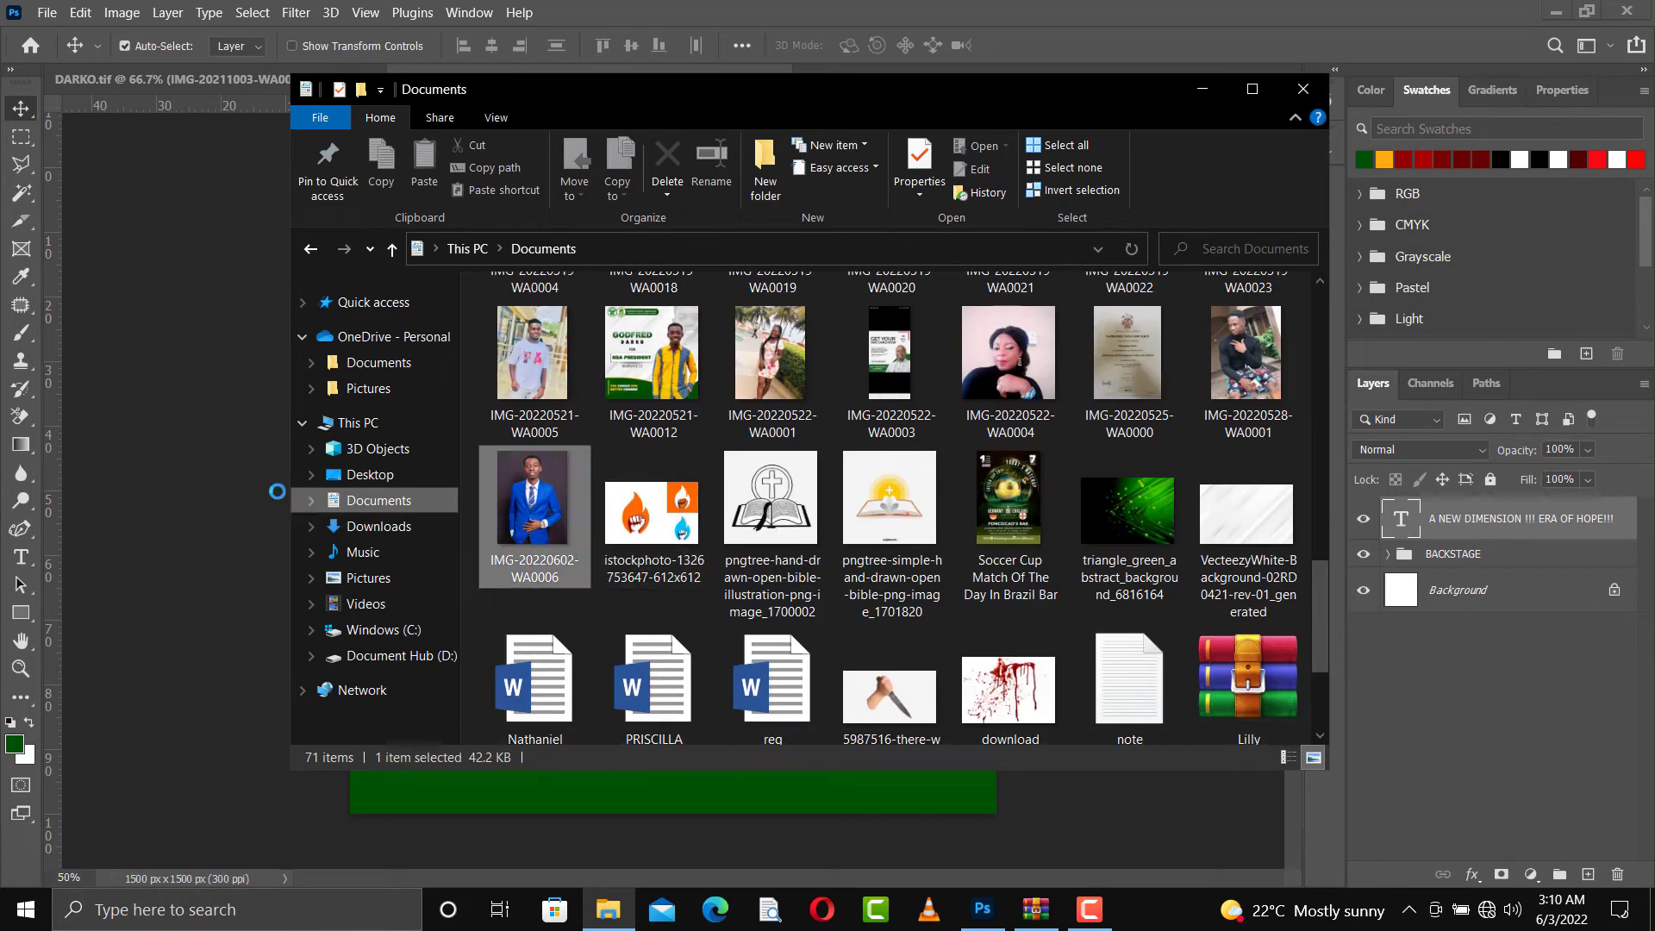
pyautogui.click(225, 473)
pyautogui.moveTo(481, 479); pyautogui.dragTo(480, 474)
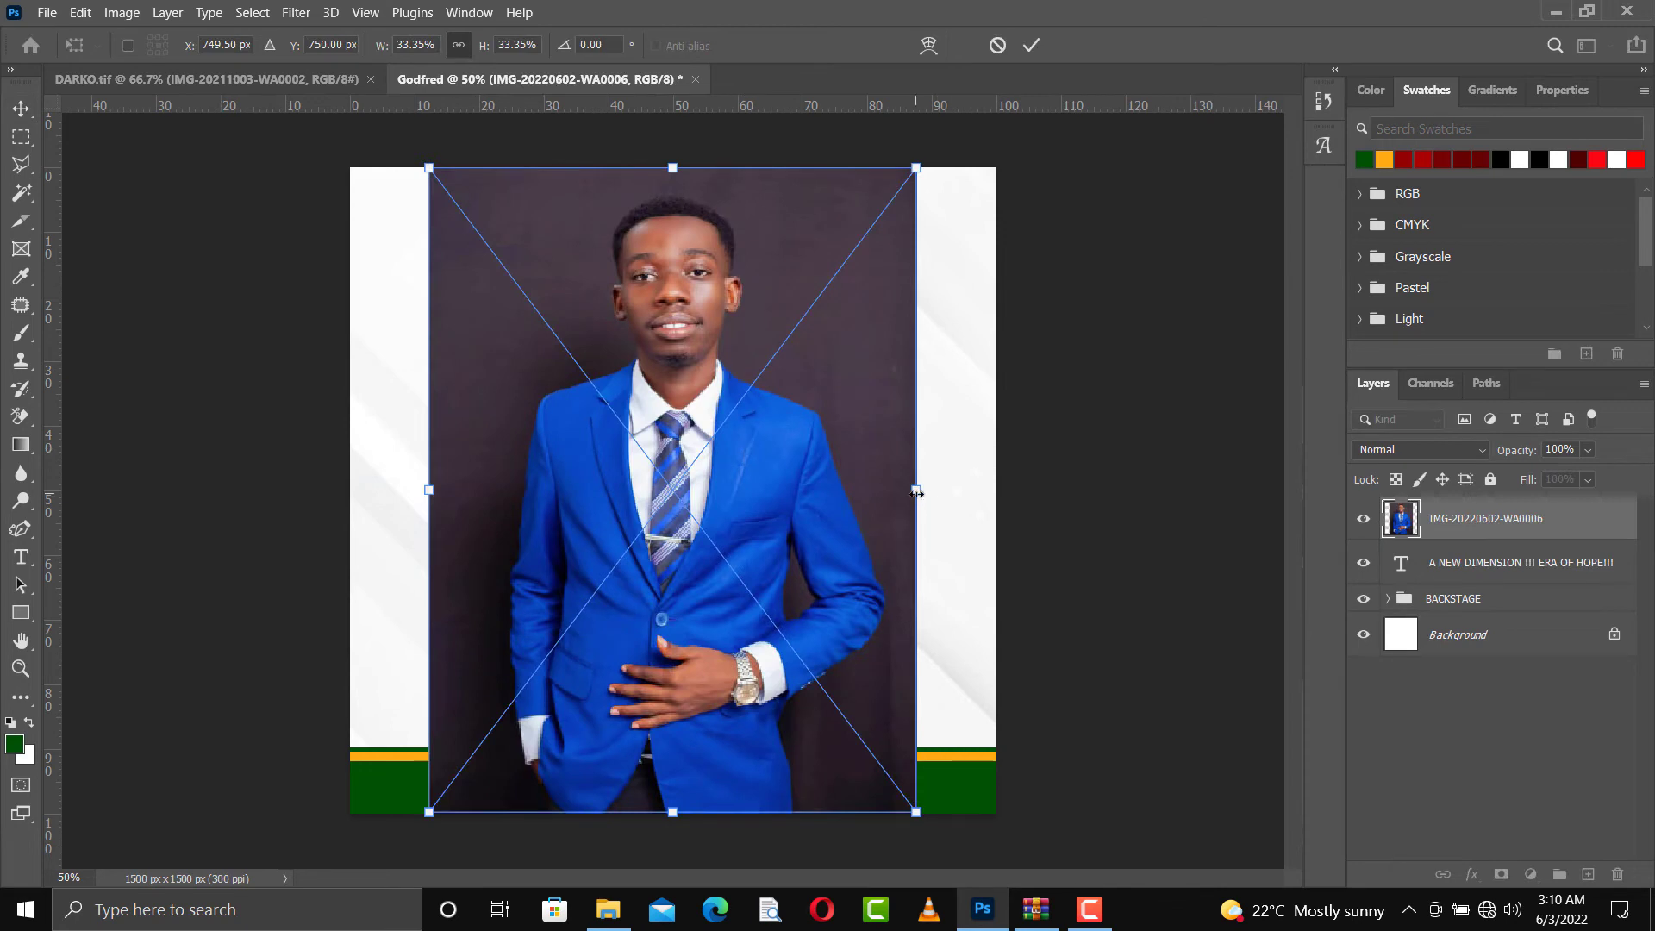
pyautogui.moveTo(916, 492); pyautogui.dragTo(850, 488)
pyautogui.moveTo(655, 439); pyautogui.dragTo(809, 564)
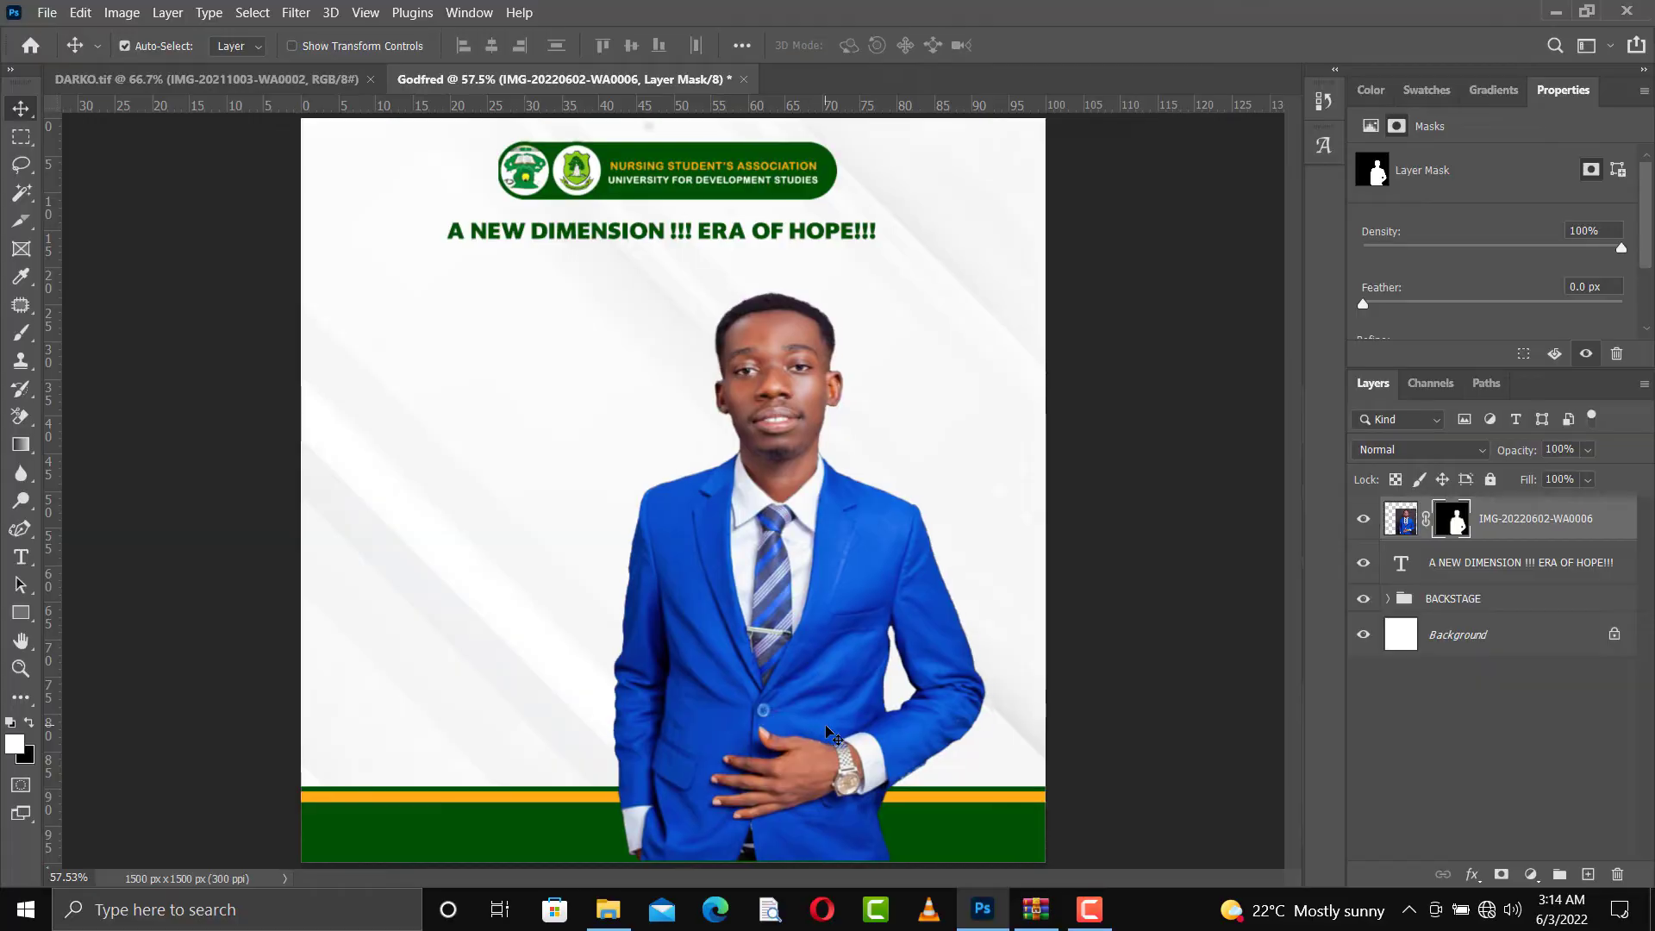
# Nudge the cut-out portrait slightly down and to the left on the flyer
pyautogui.hotkey('shift', 'Down')
pyautogui.hotkey('shift', 'Left')
pyautogui.hotkey('shift', 'Left')
pyautogui.press('Left')
pyautogui.press('Left')
pyautogui.press('Left')
pyautogui.press('Left')
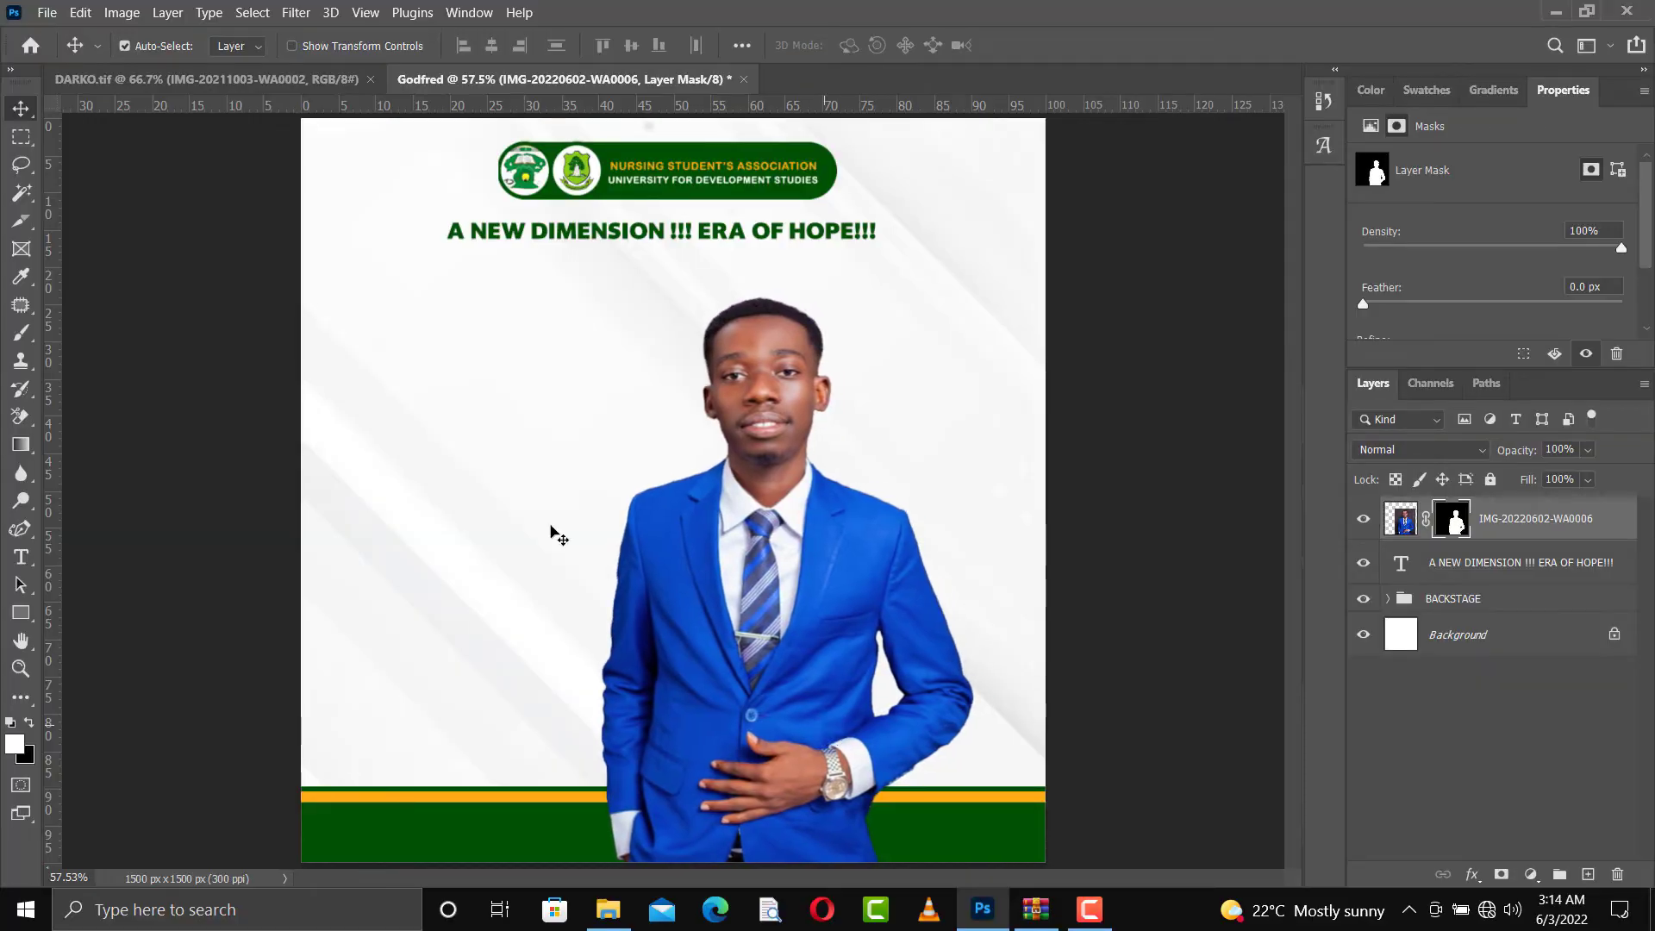
# Place the photo _MG_1751 from the Documents folder, scale it to about 5.10% and move it to the flyer's lower left, overlapping the man's portrait
pyautogui.click(608, 909)
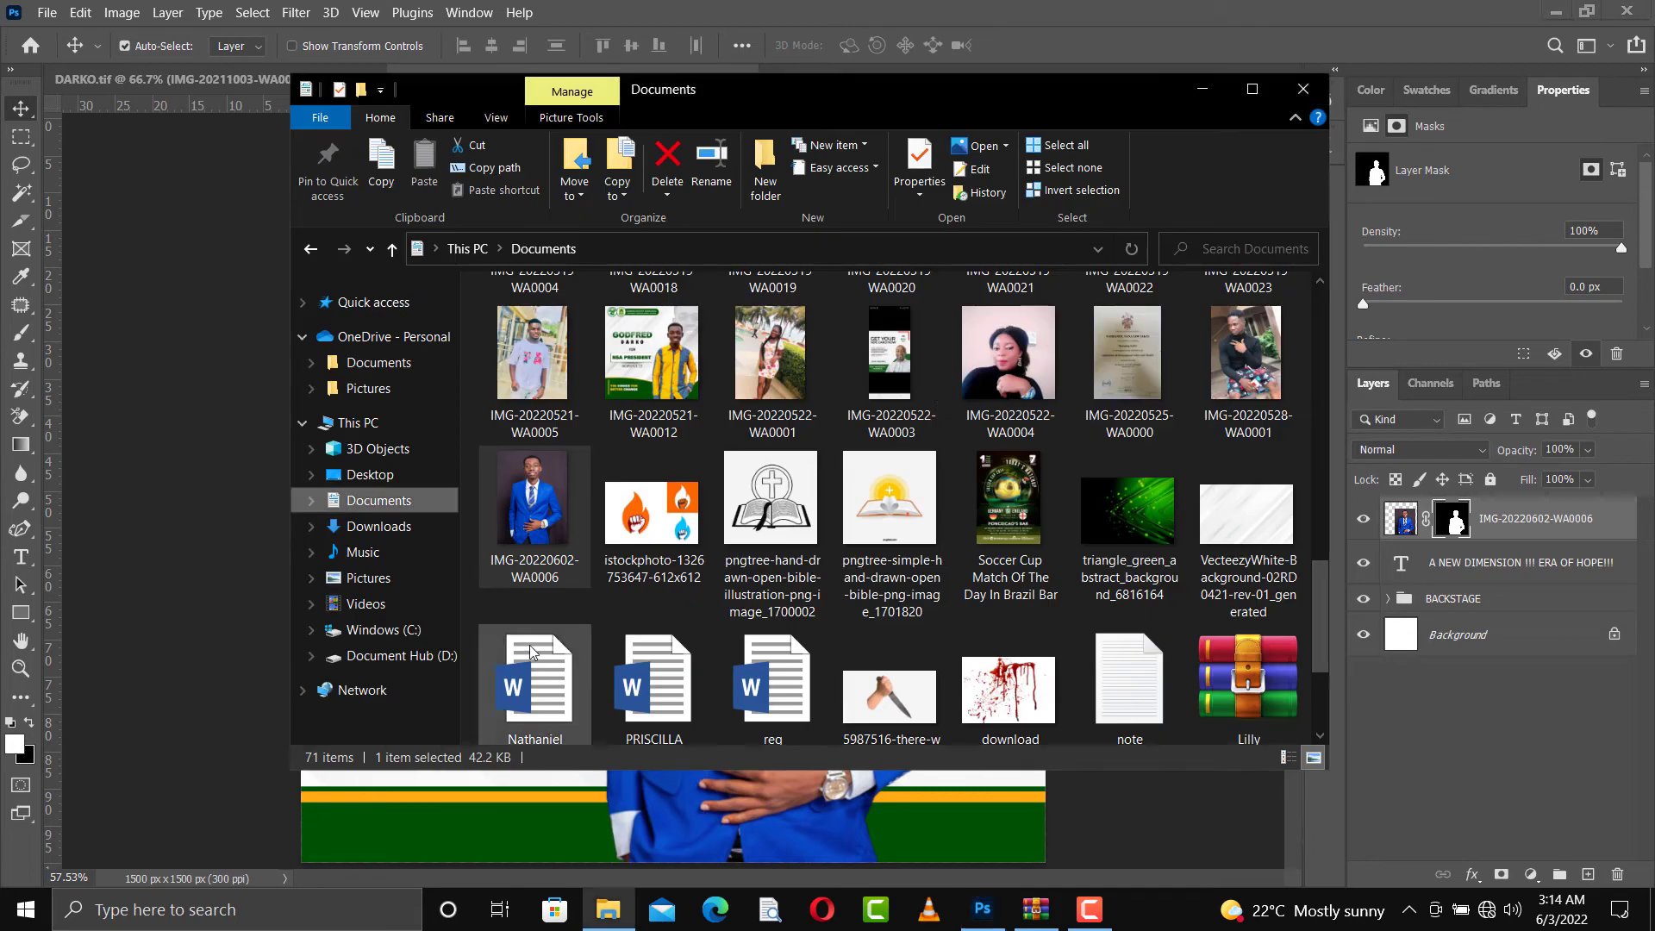
pyautogui.scroll(10, 532, 653)
pyautogui.click(1148, 488)
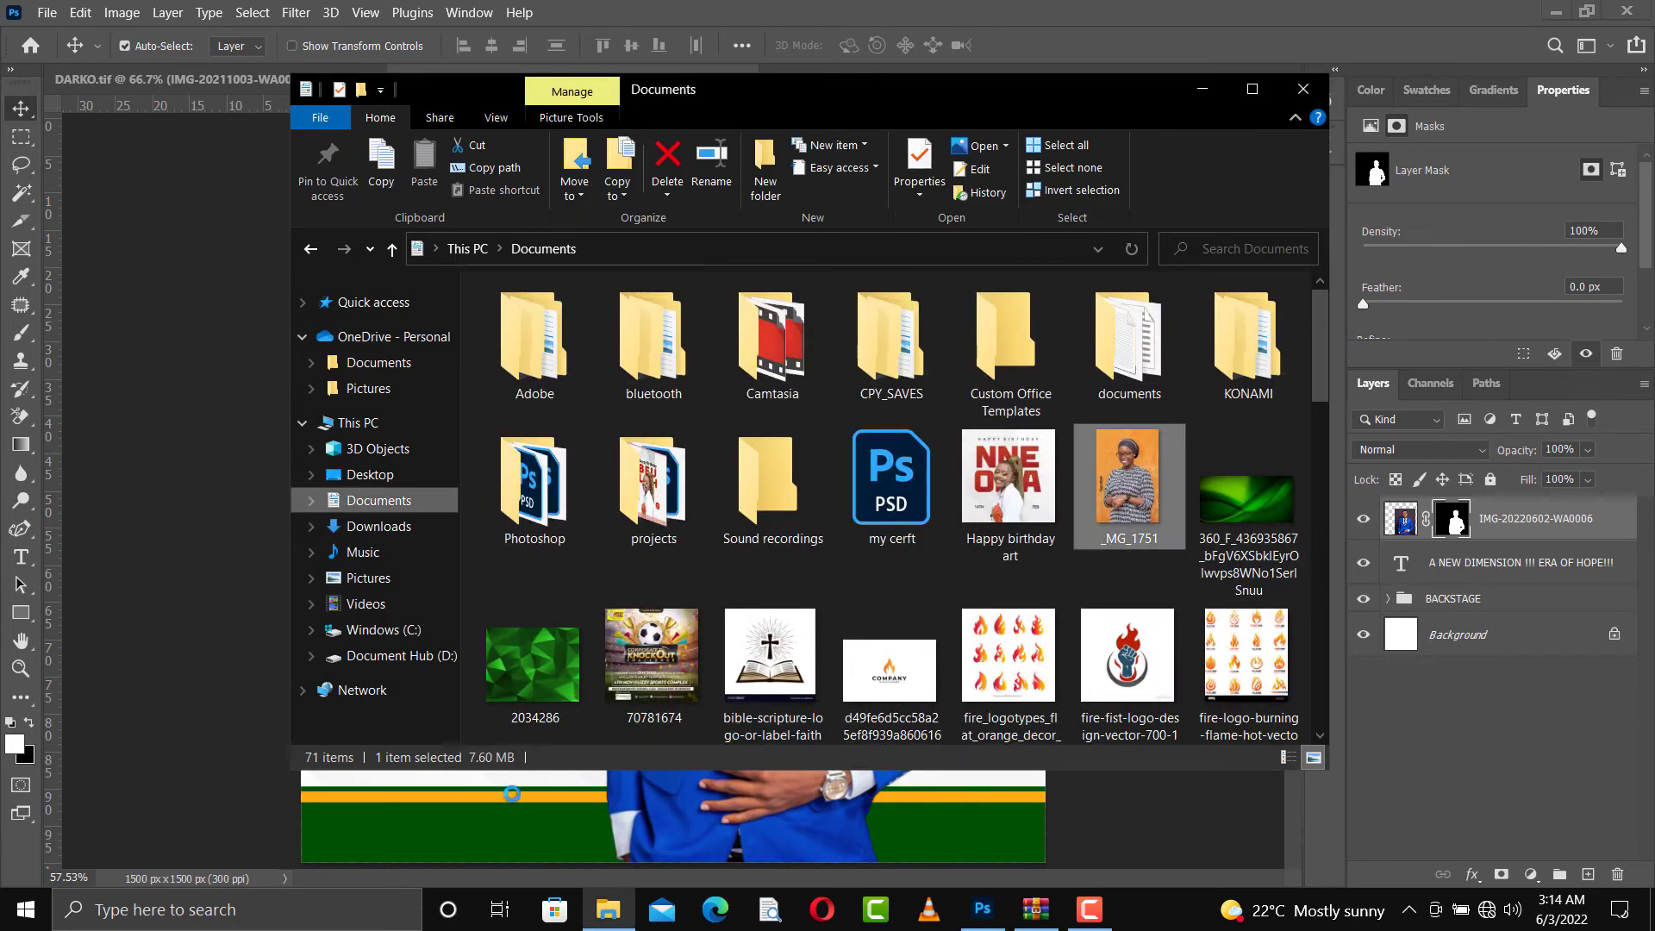
pyautogui.click(362, 842)
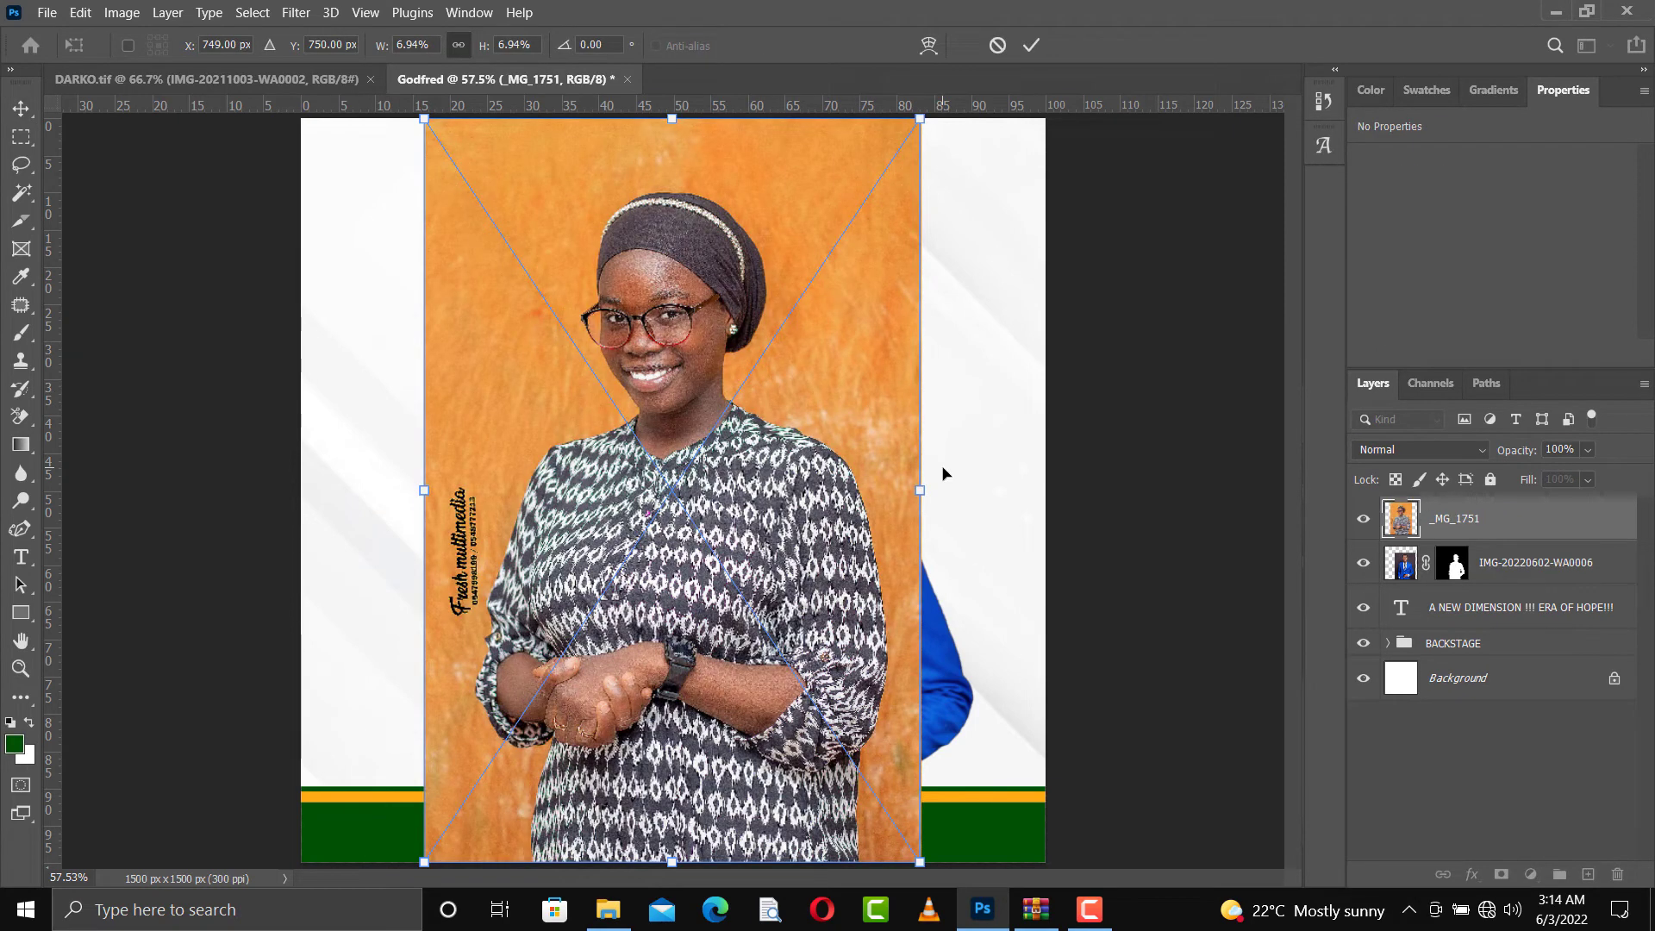
pyautogui.moveTo(921, 496); pyautogui.dragTo(788, 508)
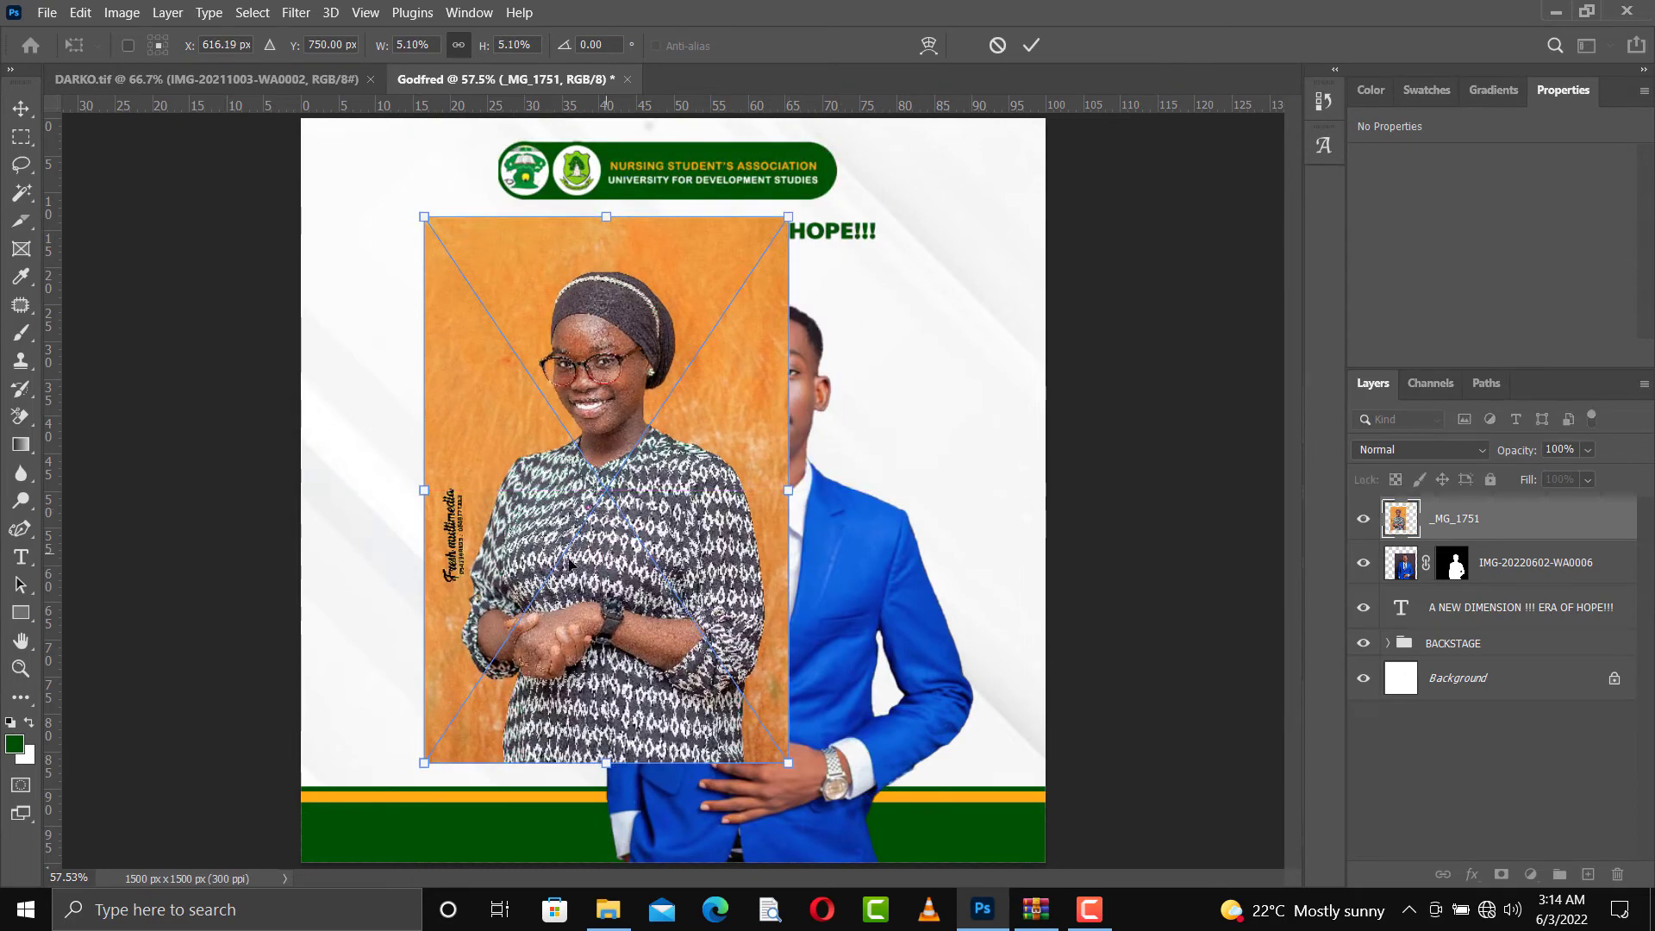
pyautogui.moveTo(607, 507); pyautogui.dragTo(545, 620)
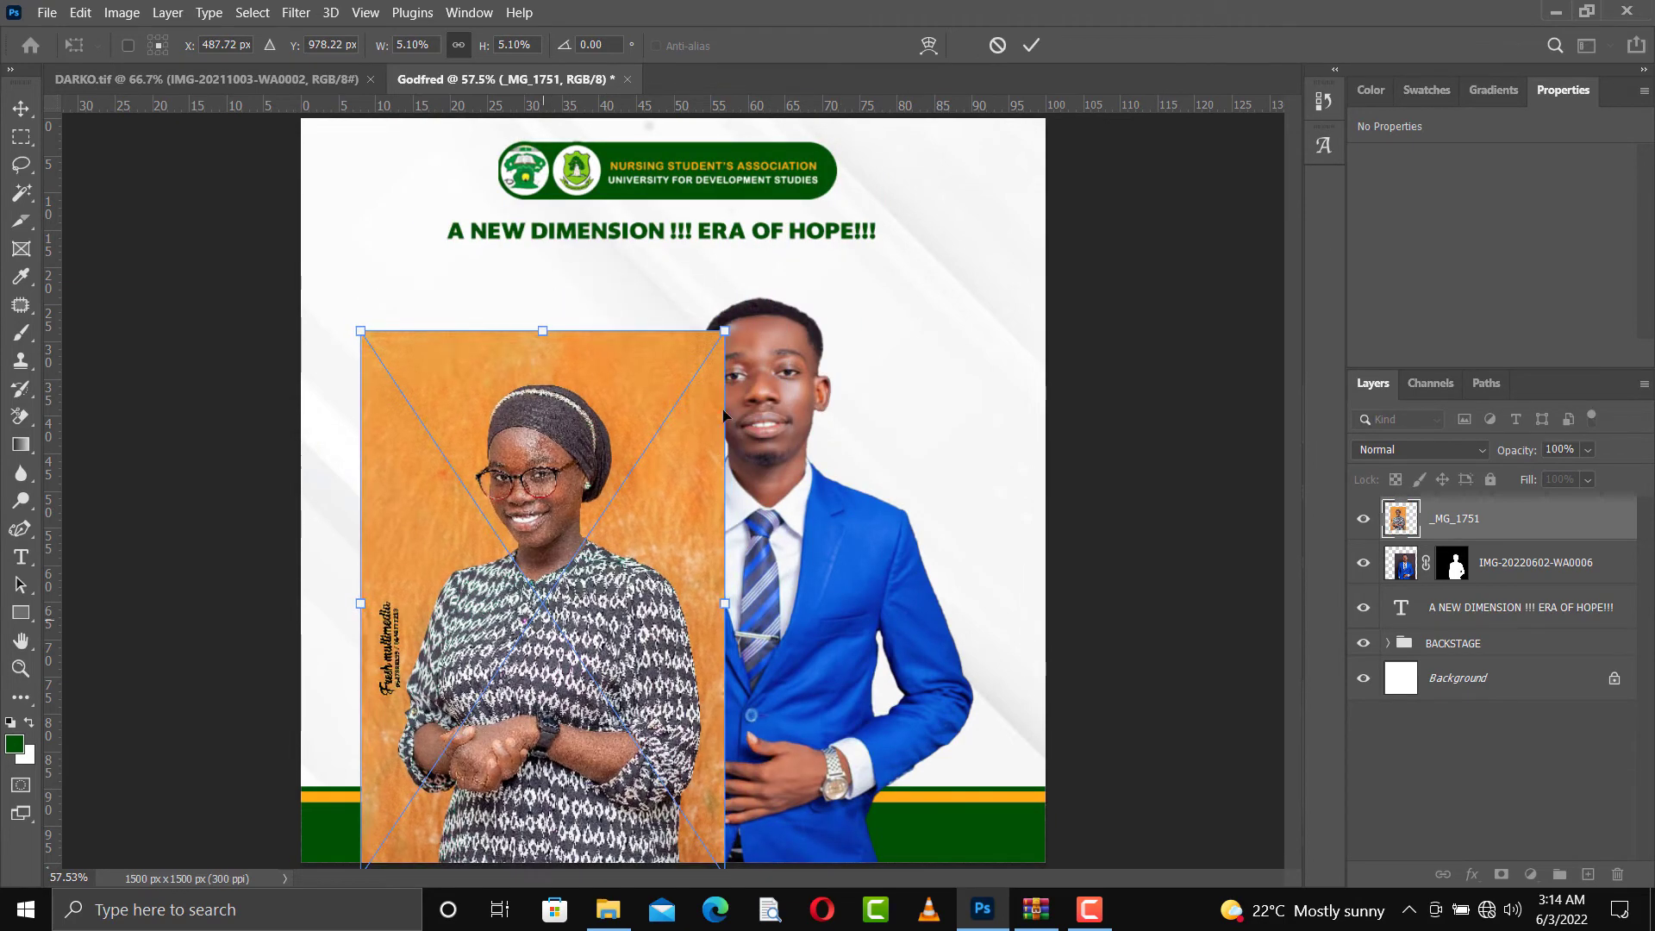
pyautogui.press('Return')
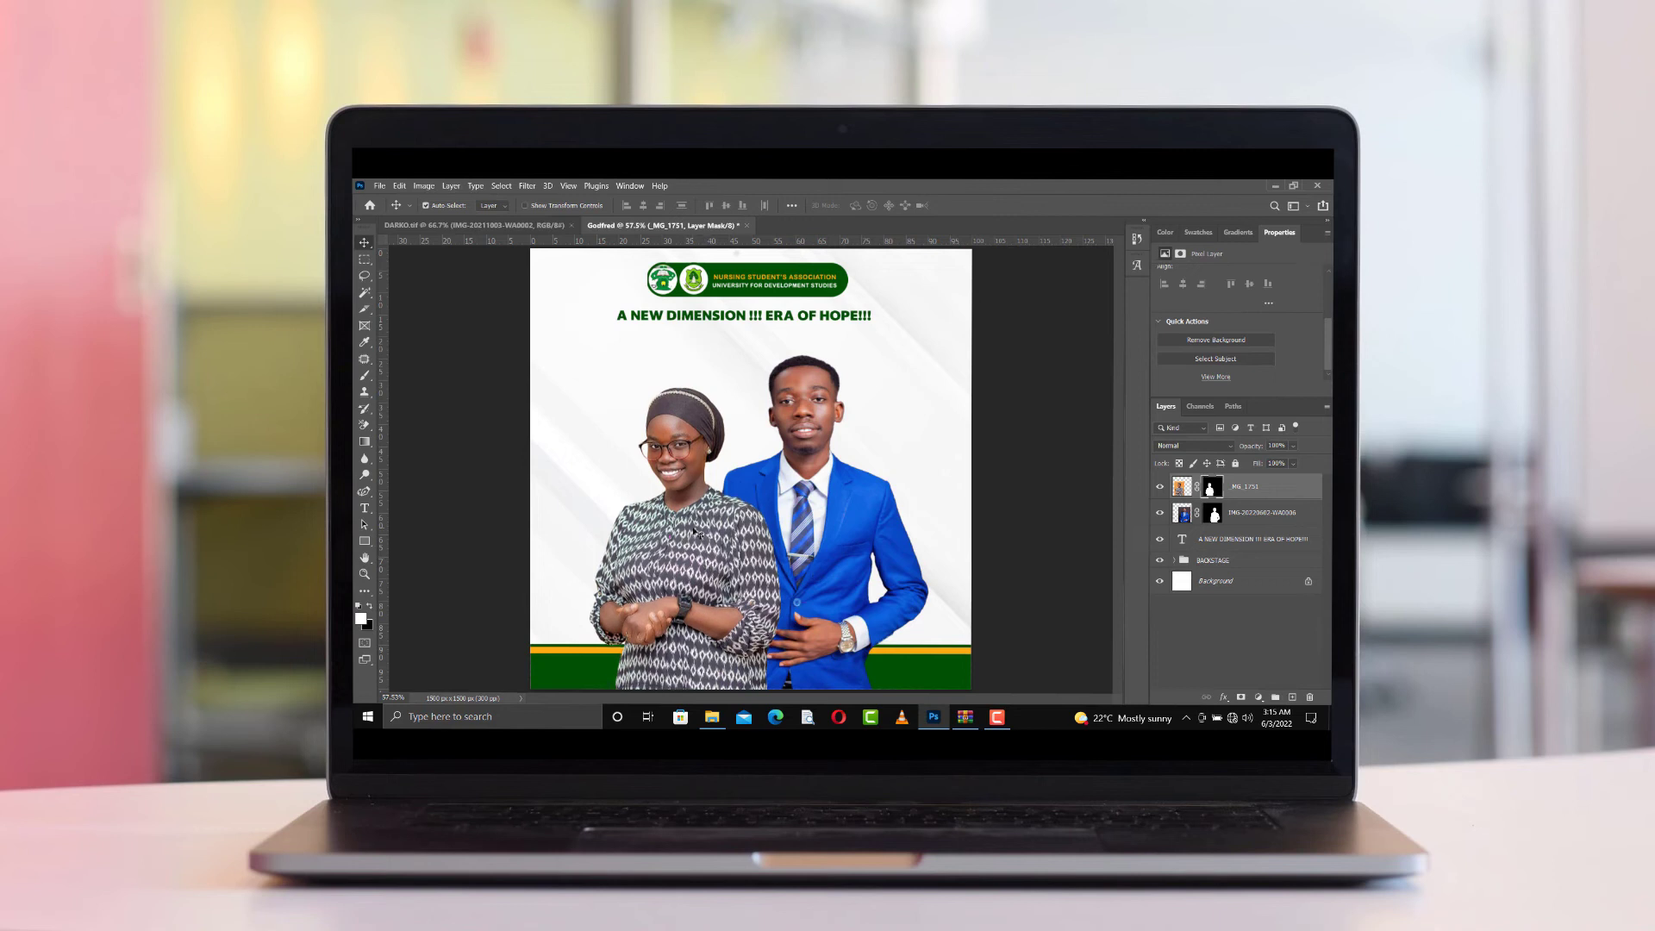
# Enlarge the slogan beneath the logo banner to about 994 px wide
pyautogui.click(834, 320)
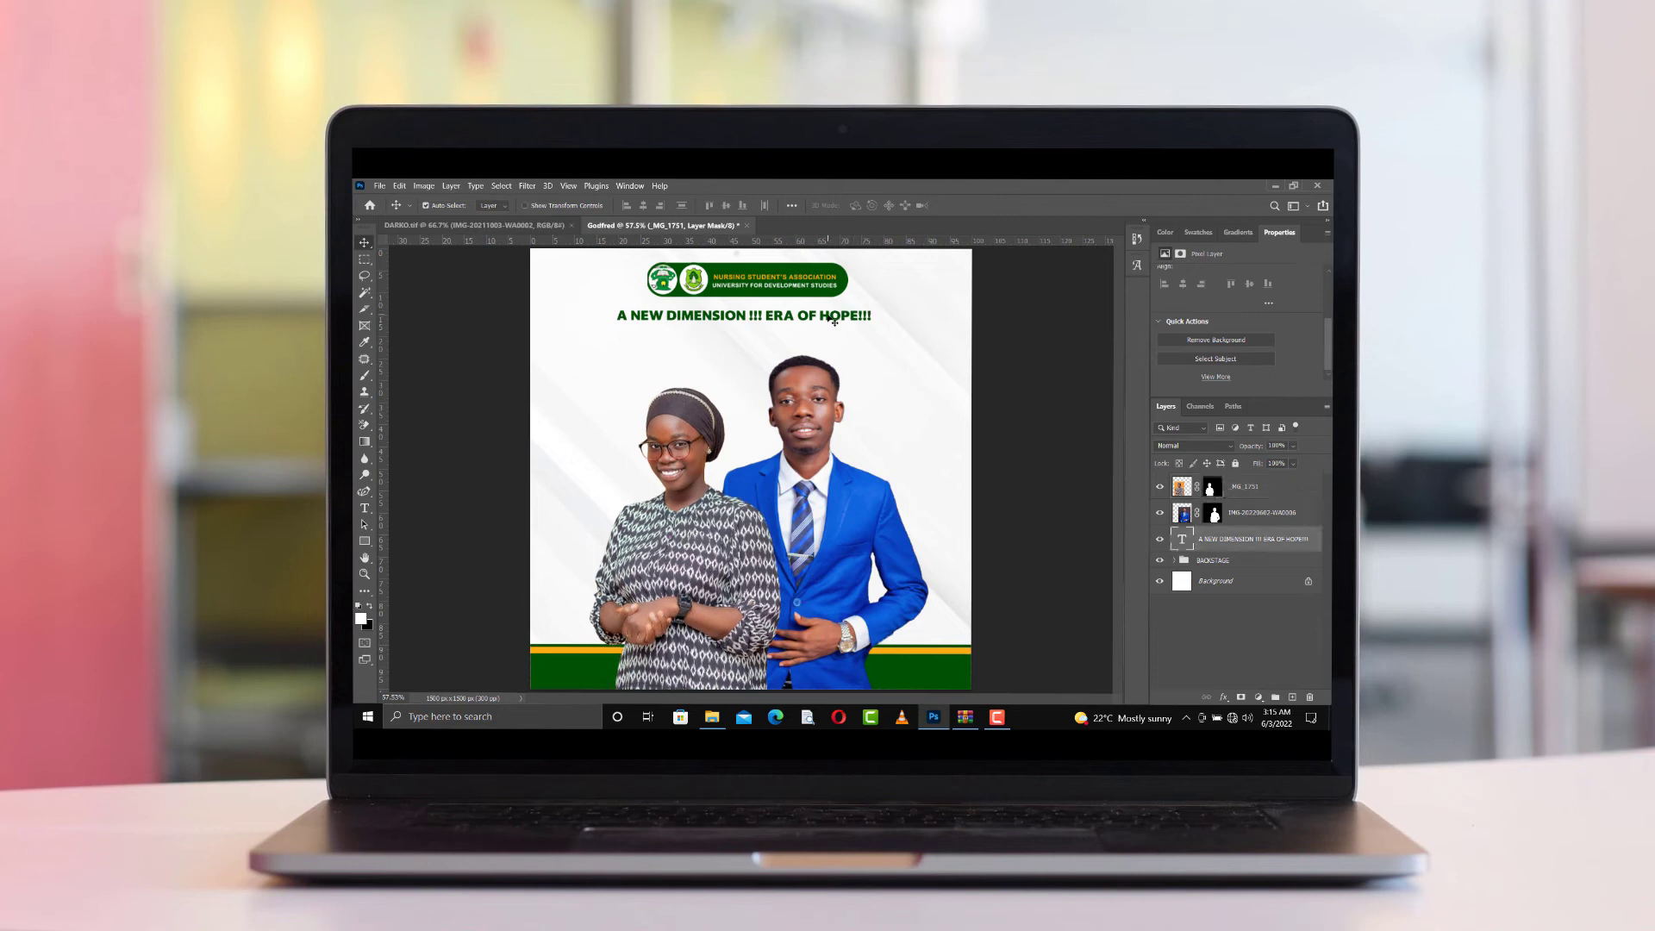
pyautogui.hotkey('ctrl', 't')
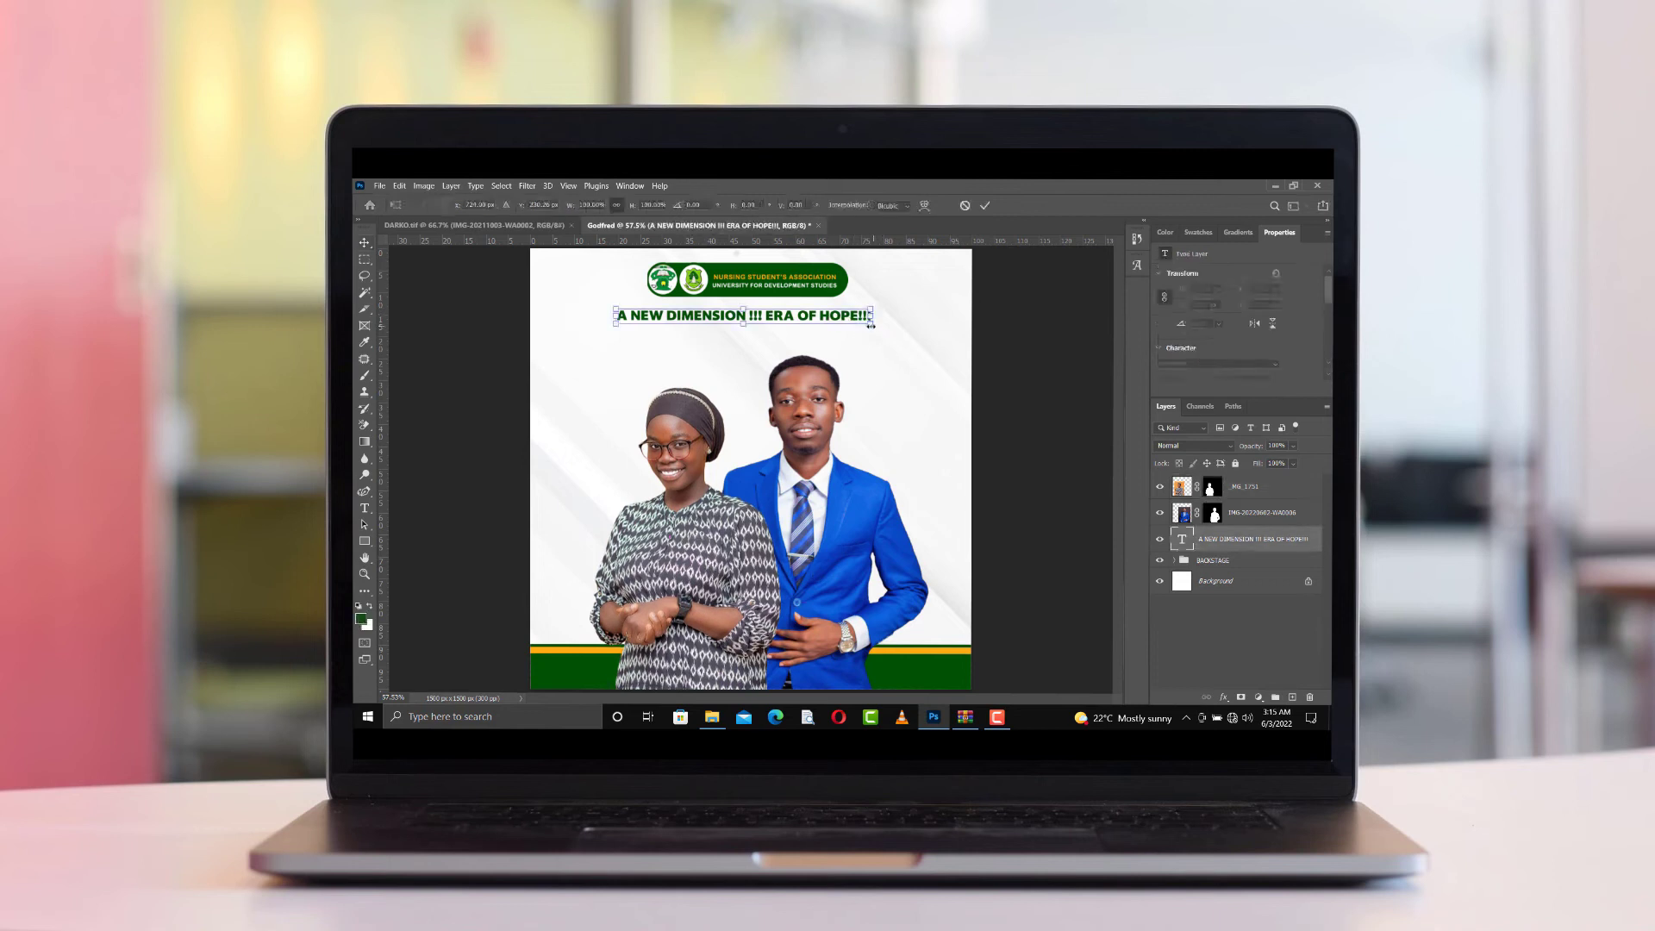
pyautogui.moveTo(873, 325); pyautogui.dragTo(889, 340)
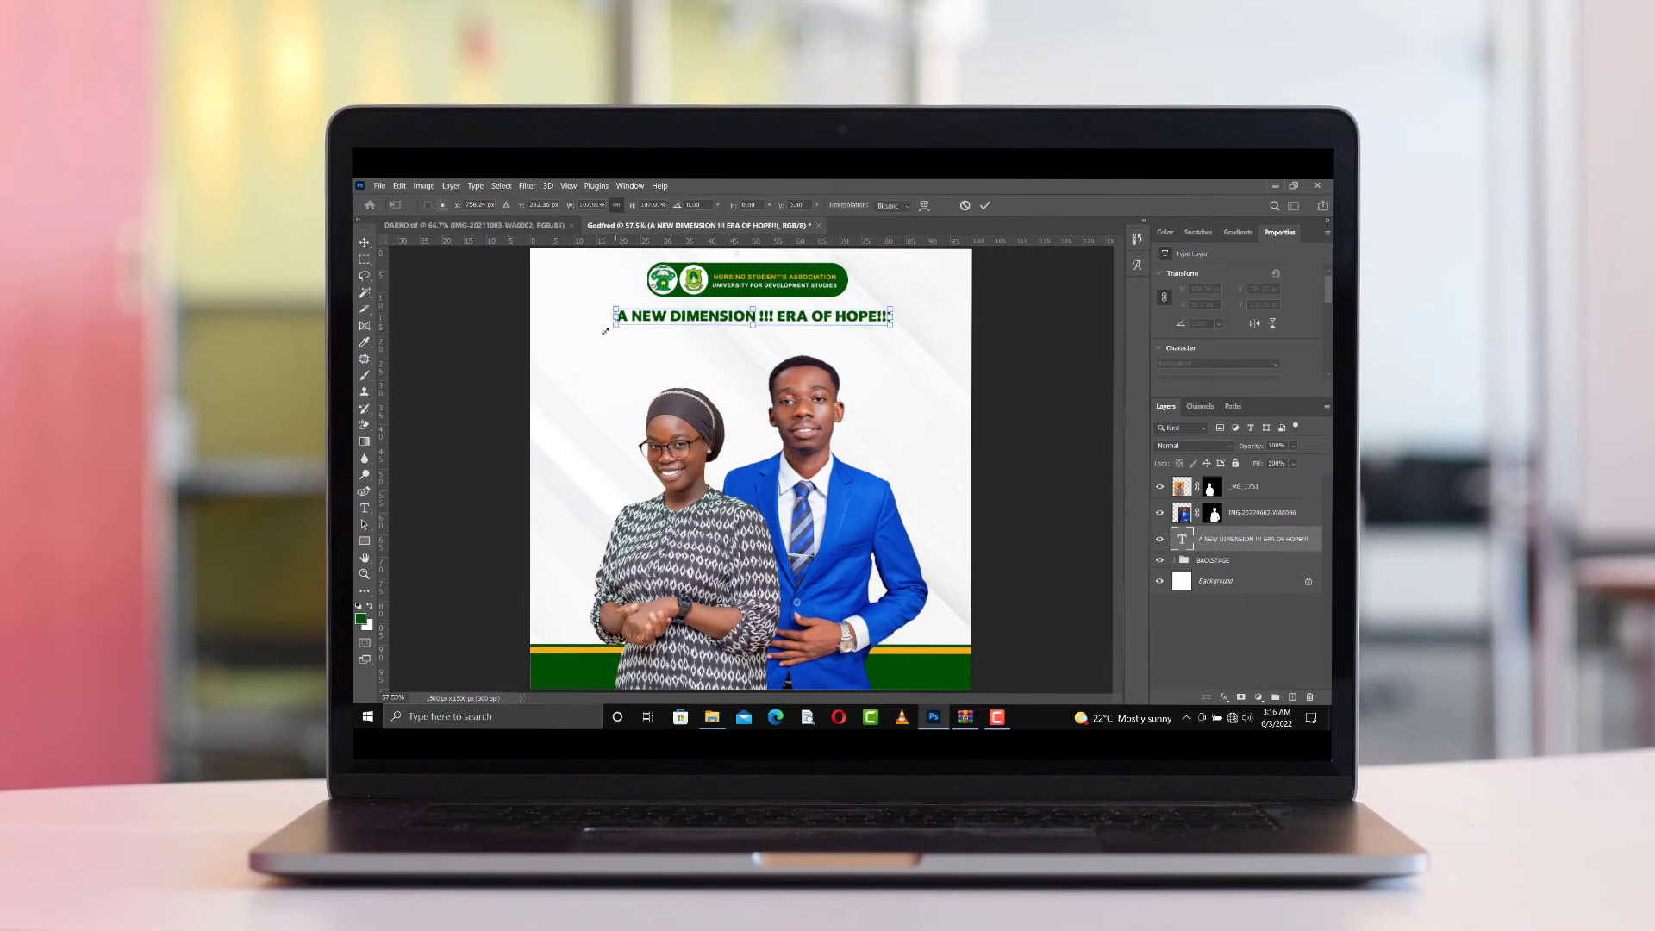
pyautogui.moveTo(605, 331); pyautogui.dragTo(599, 332)
pyautogui.press('Return')
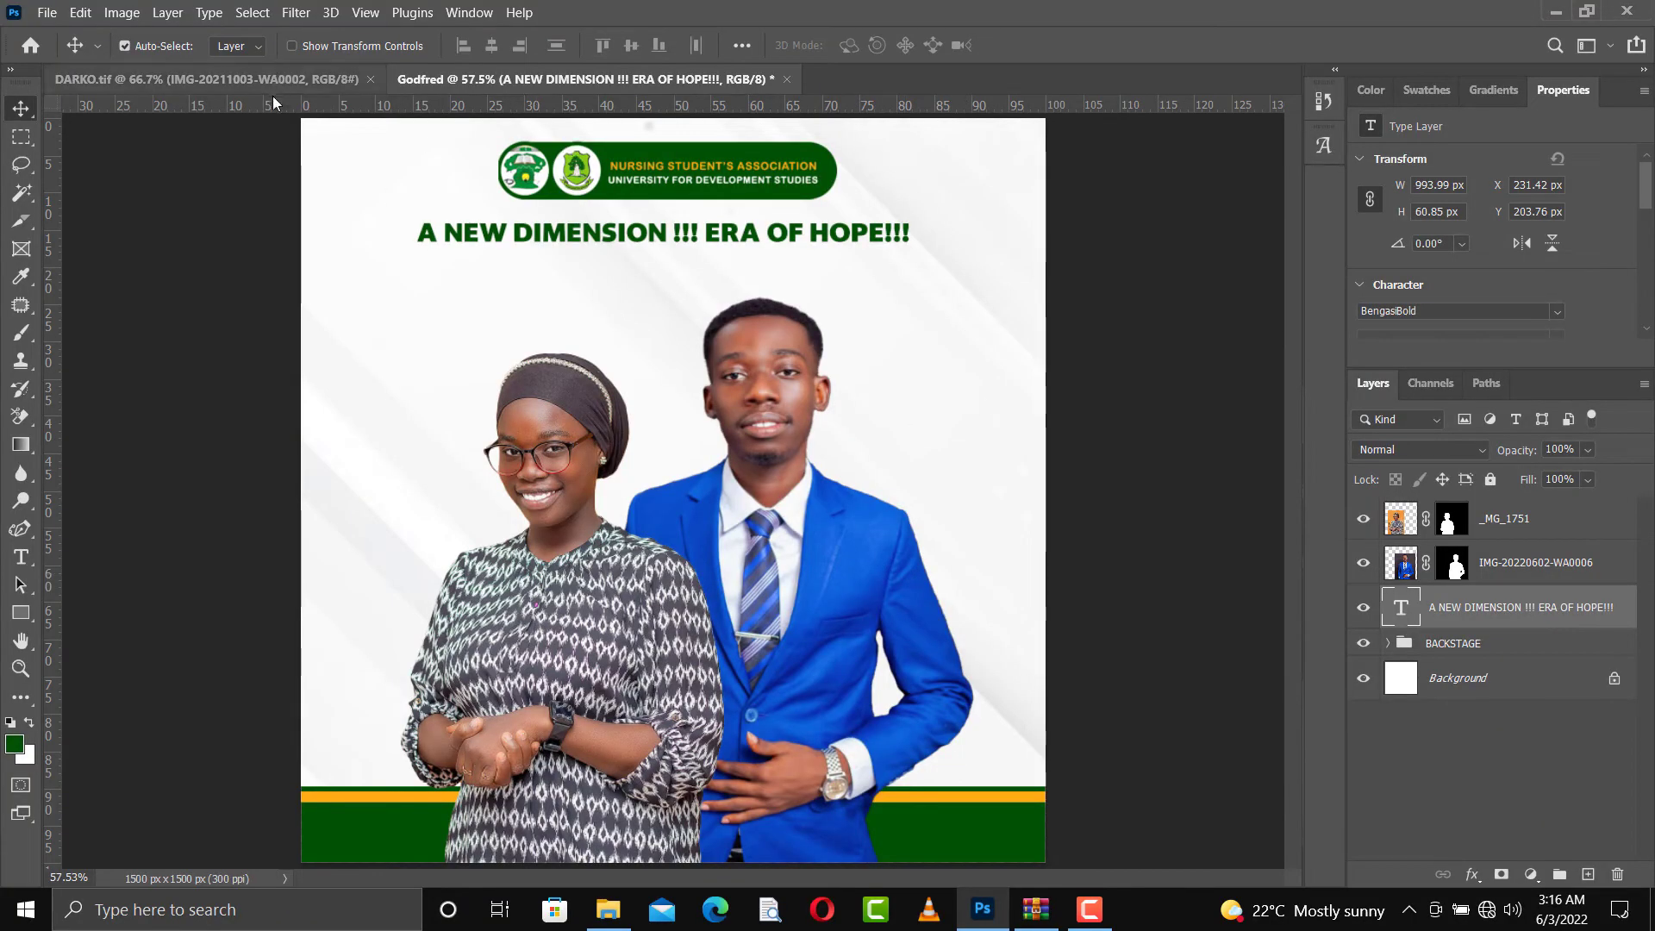
# Check the other open flyer for reference and shift both portraits slightly so the pair sits centred, with the man a little lower
pyautogui.click(250, 82)
pyautogui.click(587, 80)
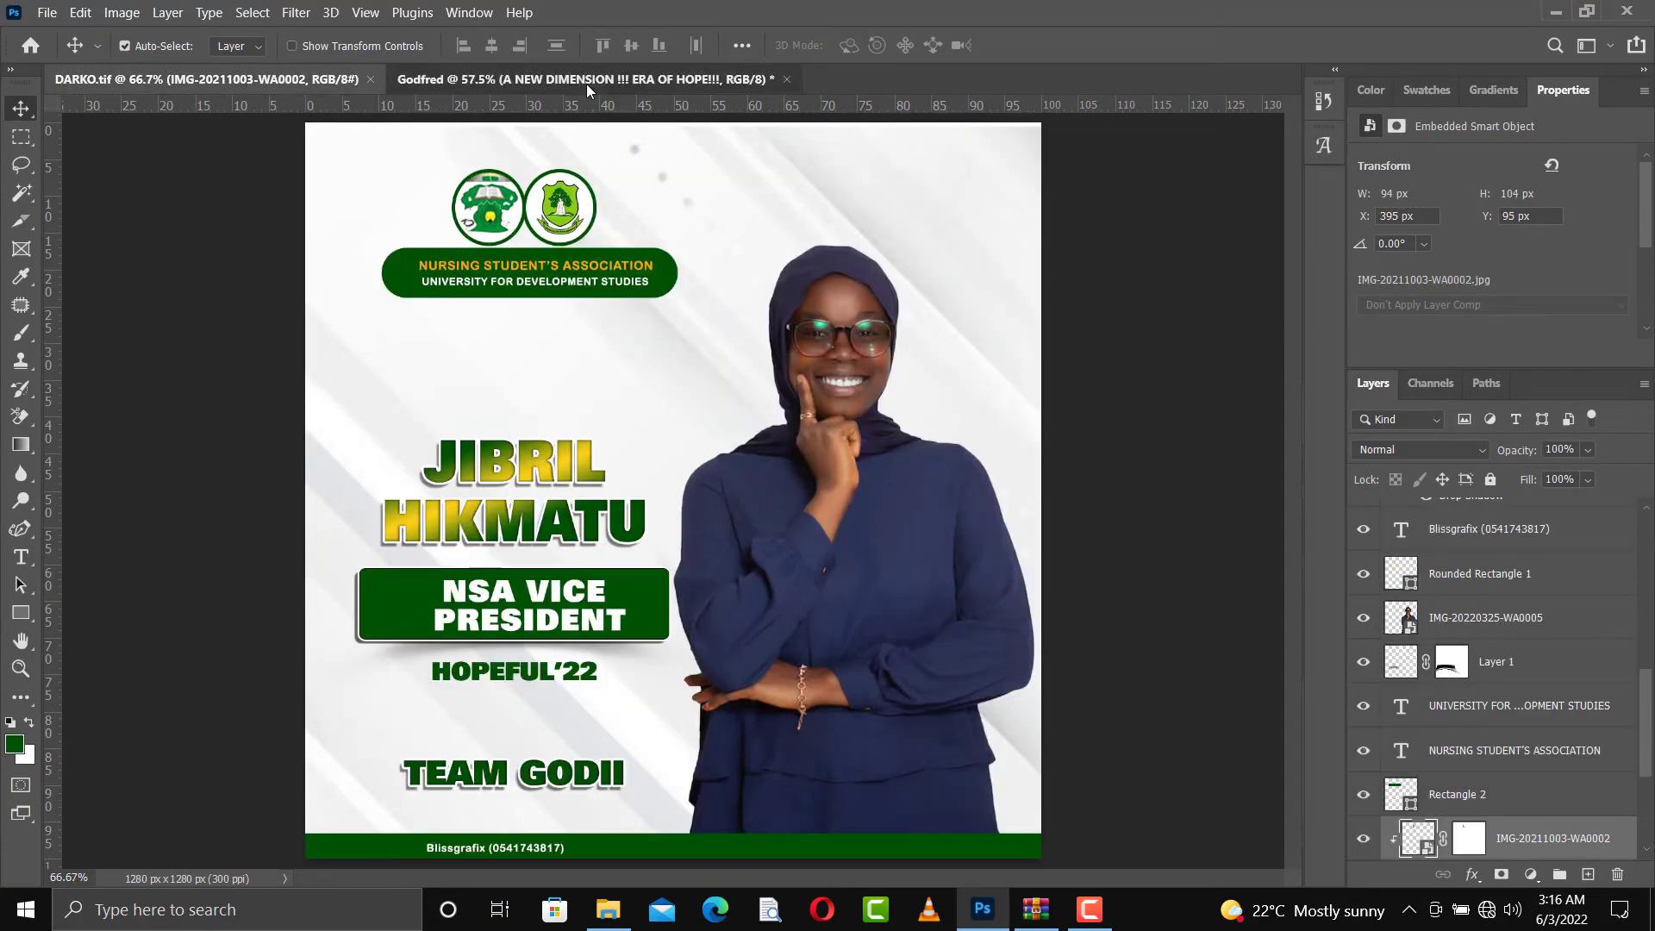
pyautogui.click(618, 658)
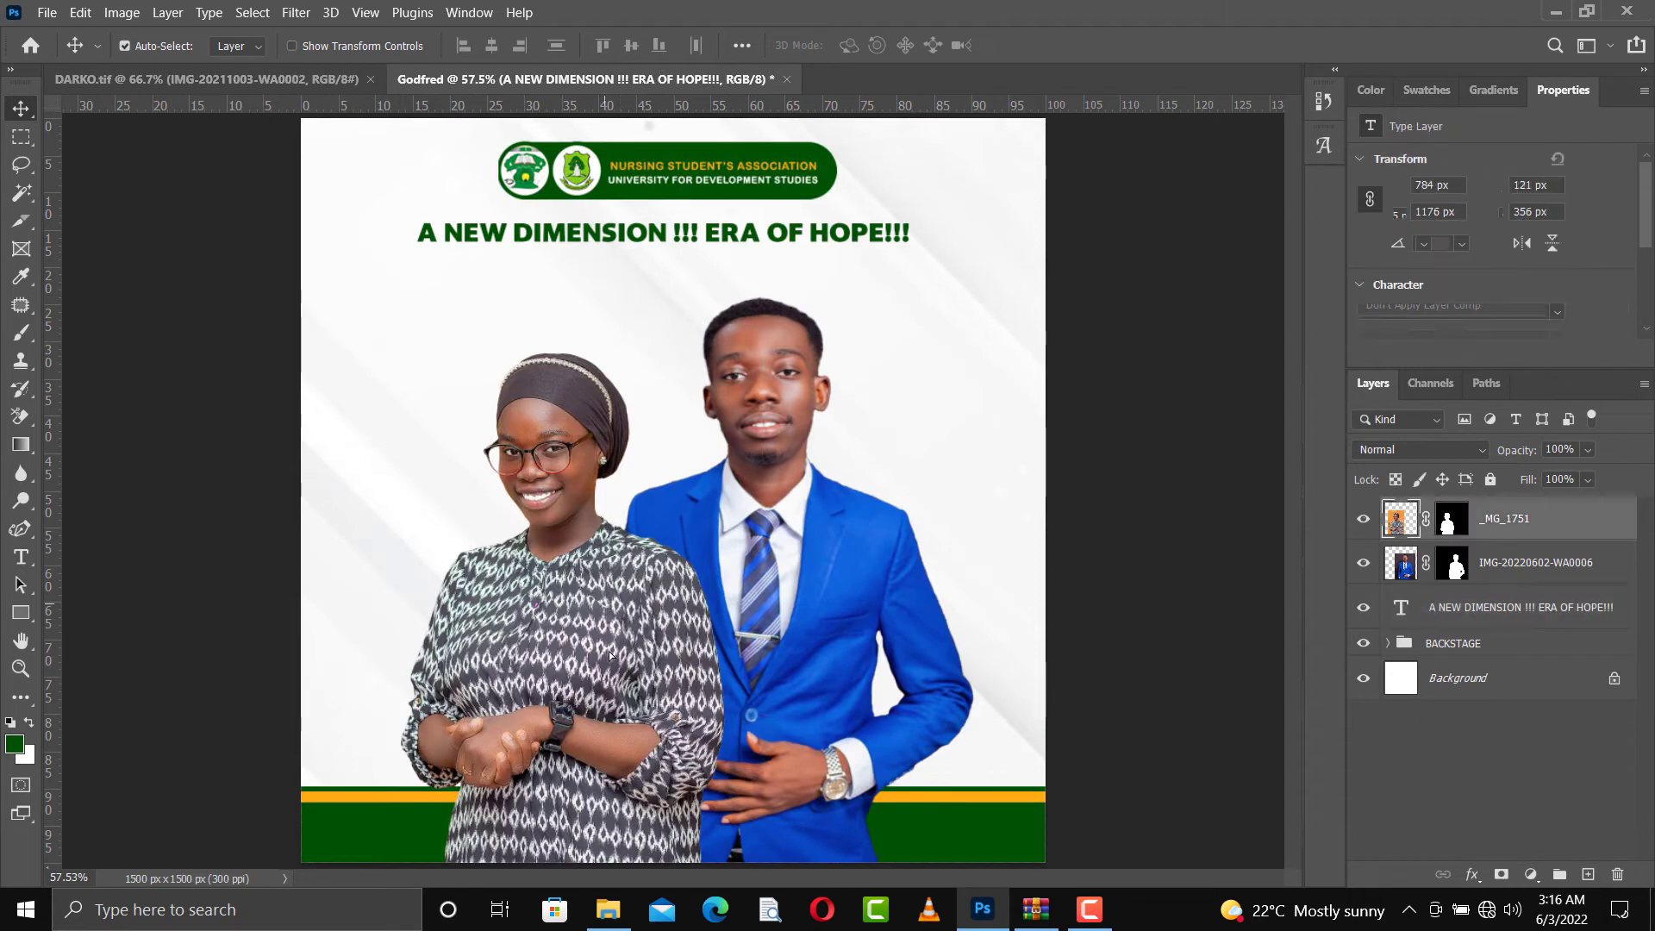
pyautogui.moveTo(607, 643); pyautogui.dragTo(610, 644)
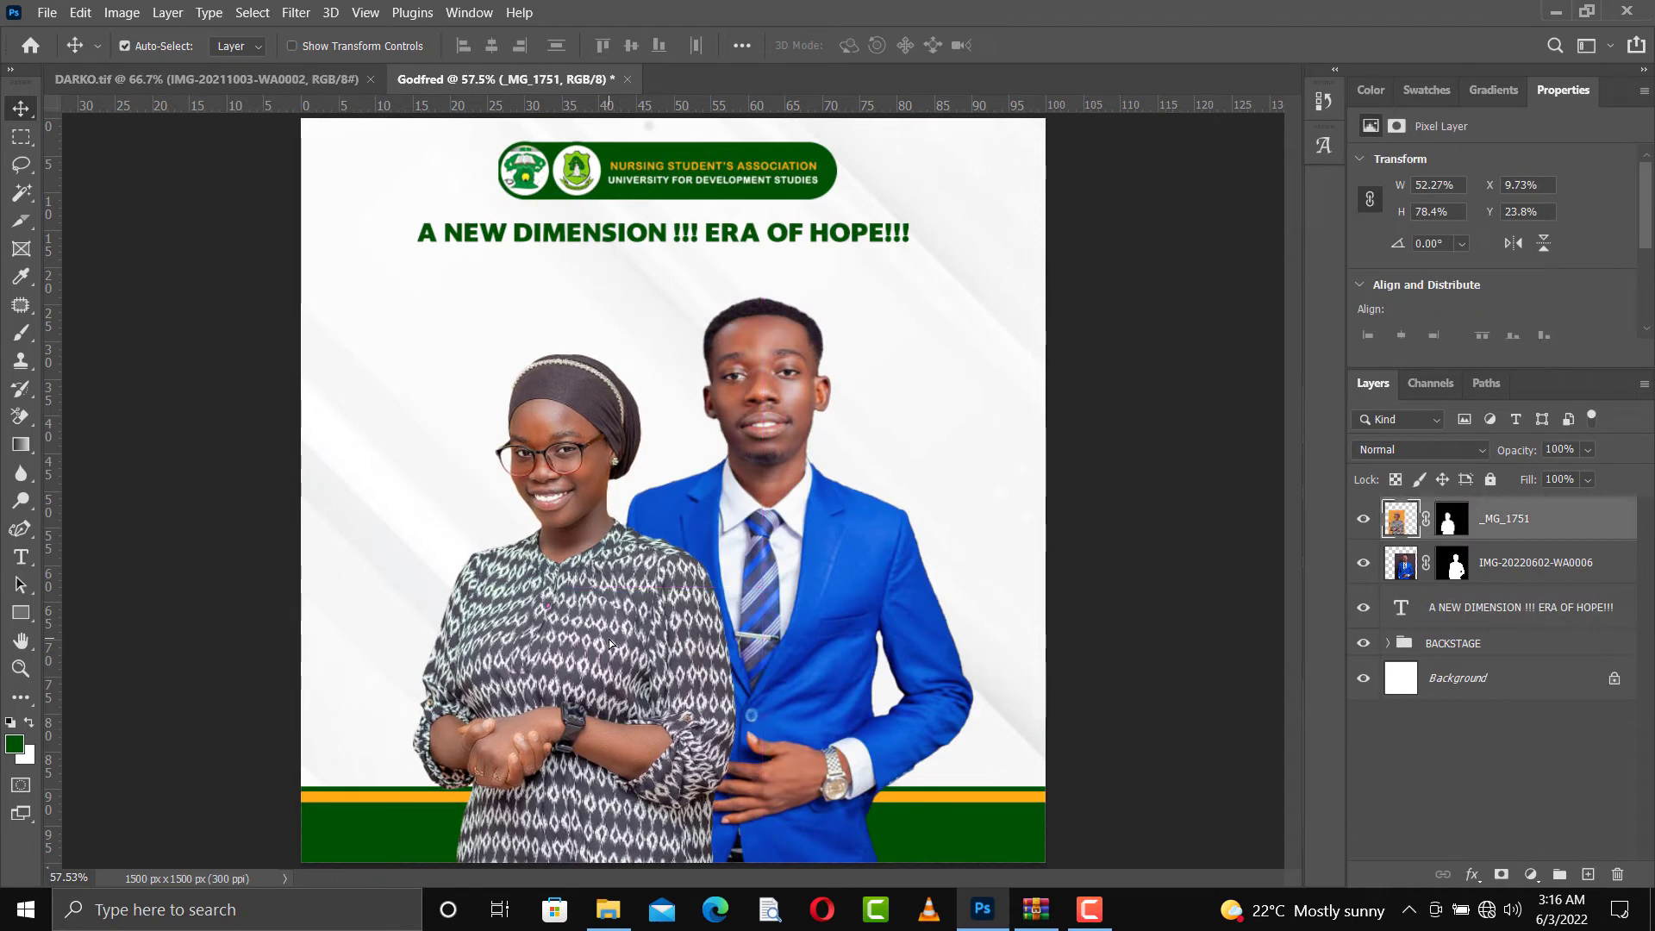
pyautogui.moveTo(796, 656)
pyautogui.mouseDown()
pyautogui.moveTo(782, 675)
pyautogui.moveTo(782, 649)
pyautogui.mouseUp()
pyautogui.moveTo(642, 686); pyautogui.dragTo(629, 684)
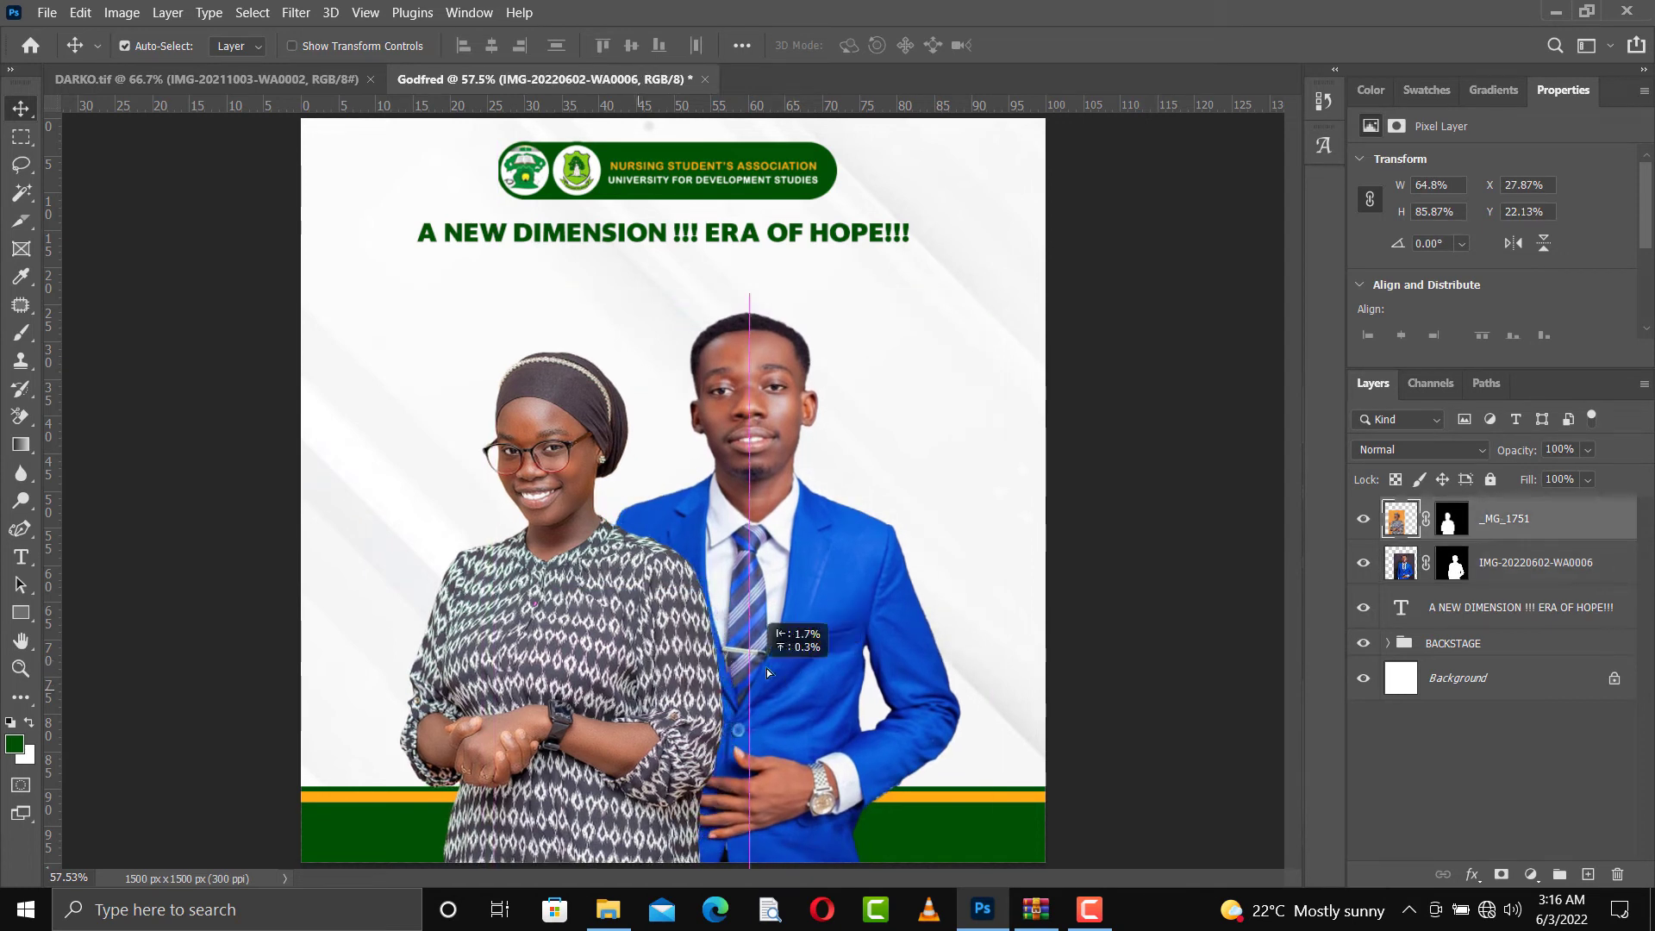
pyautogui.click(775, 669)
pyautogui.moveTo(776, 669); pyautogui.dragTo(791, 670)
pyautogui.moveTo(630, 691); pyautogui.dragTo(641, 690)
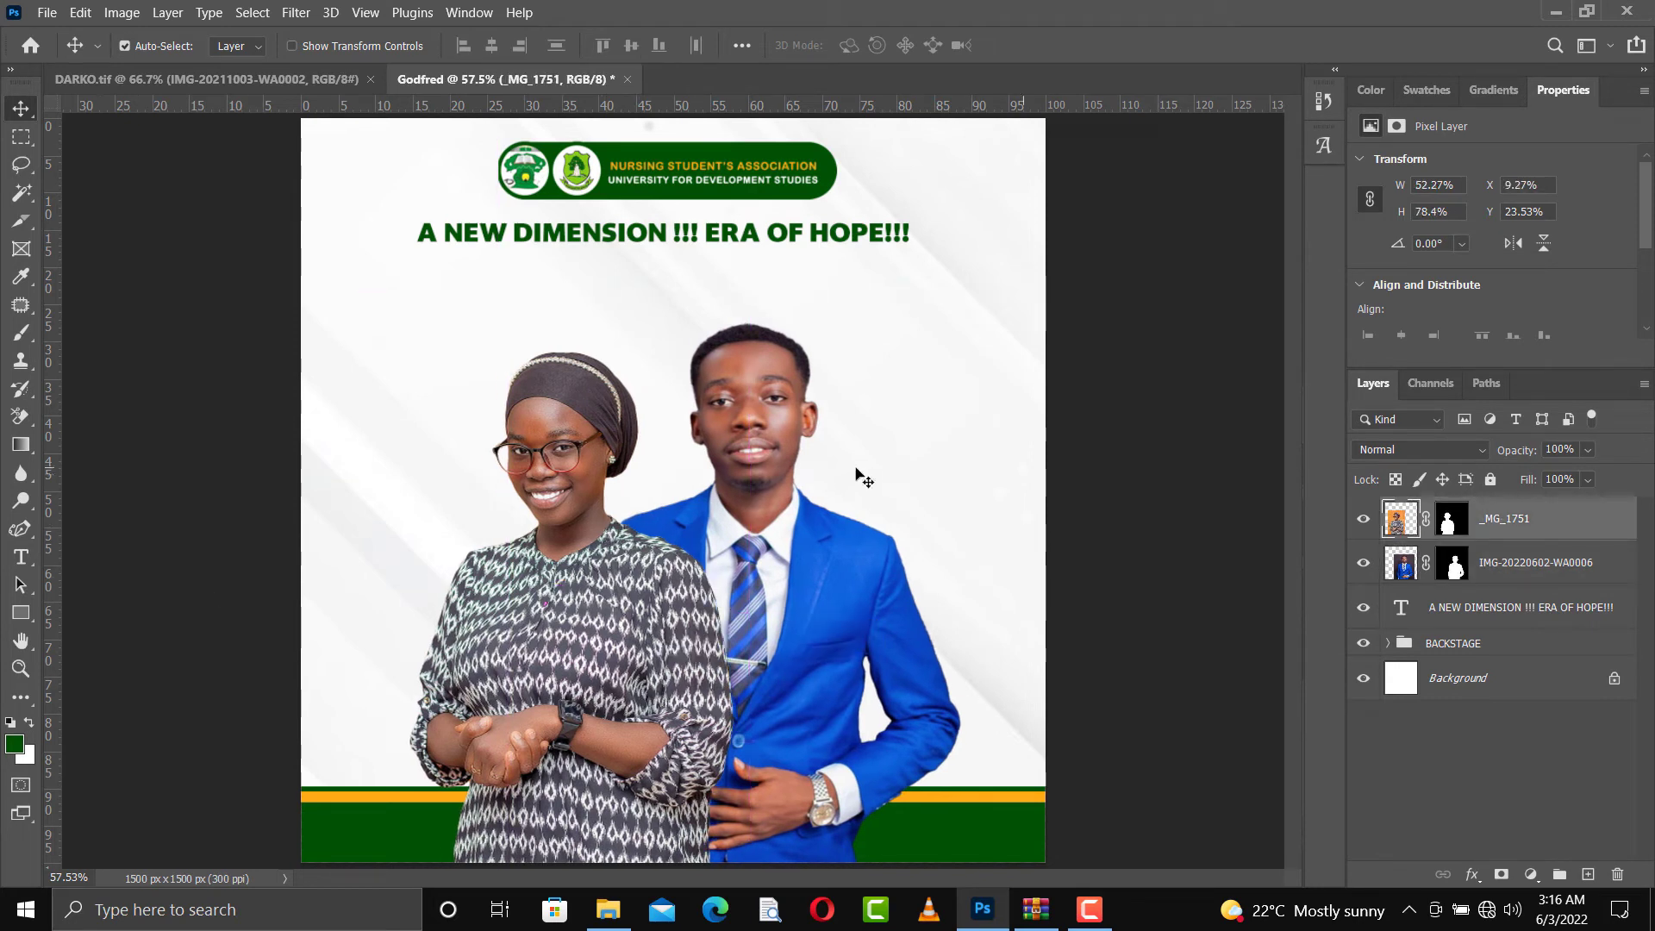
# Draw a rectangle of about 371 × 197 px beside the woman's shoulder and fill it with the recently used dark green
pyautogui.click(21, 620)
pyautogui.click(79, 613)
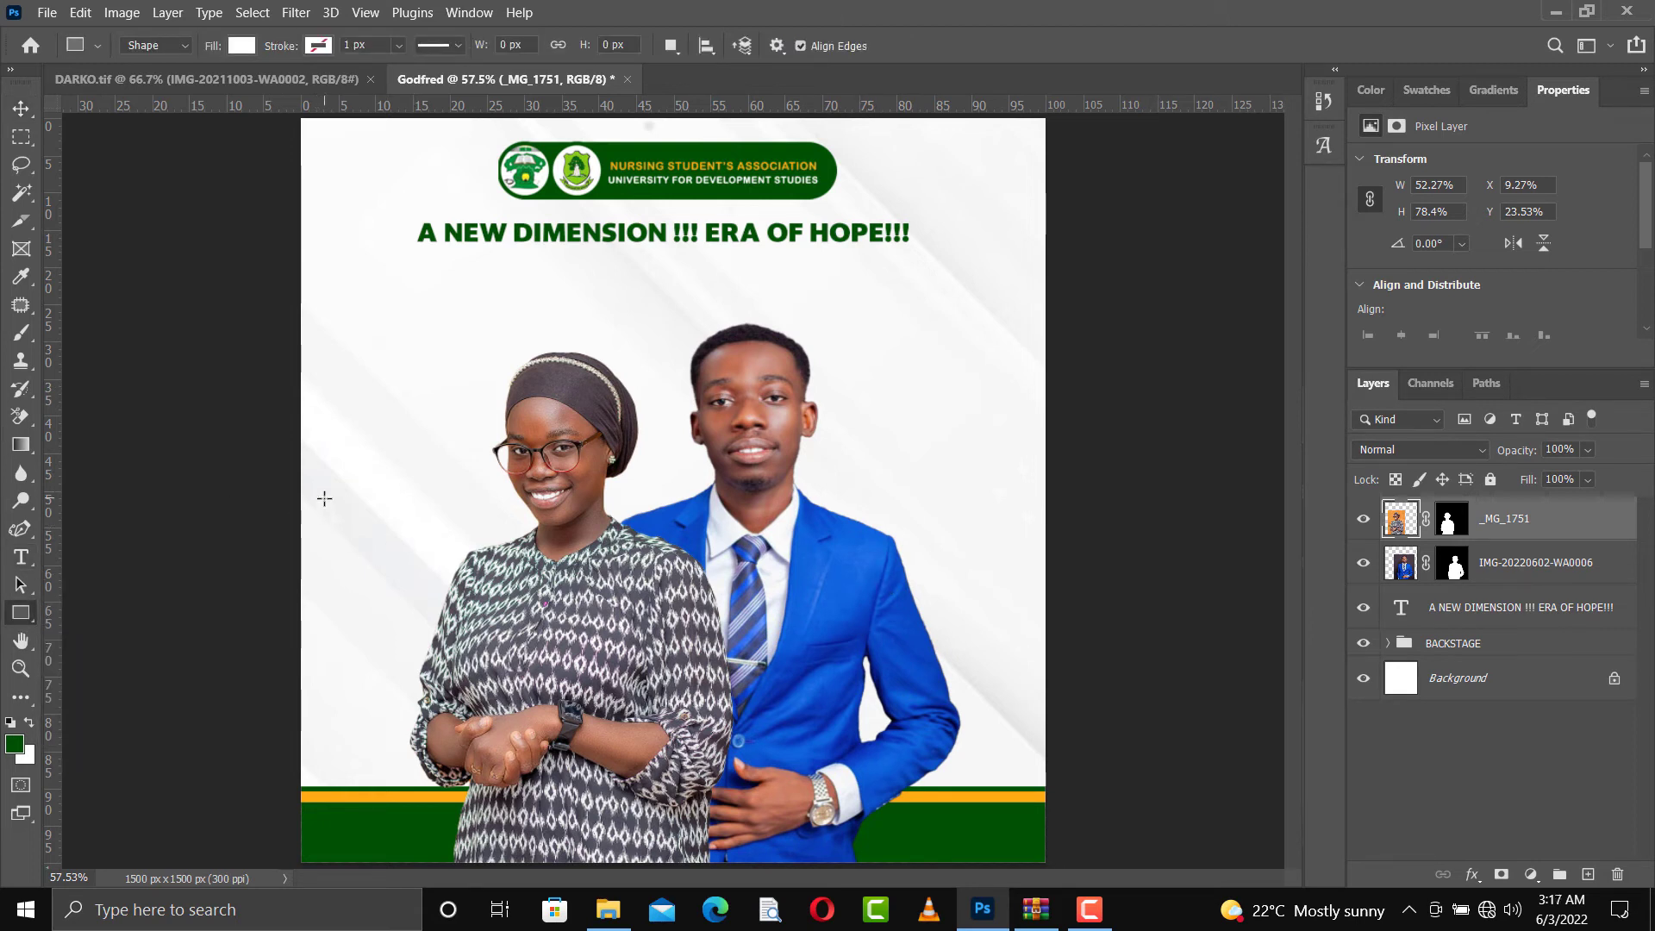
pyautogui.moveTo(324, 498); pyautogui.dragTo(507, 594)
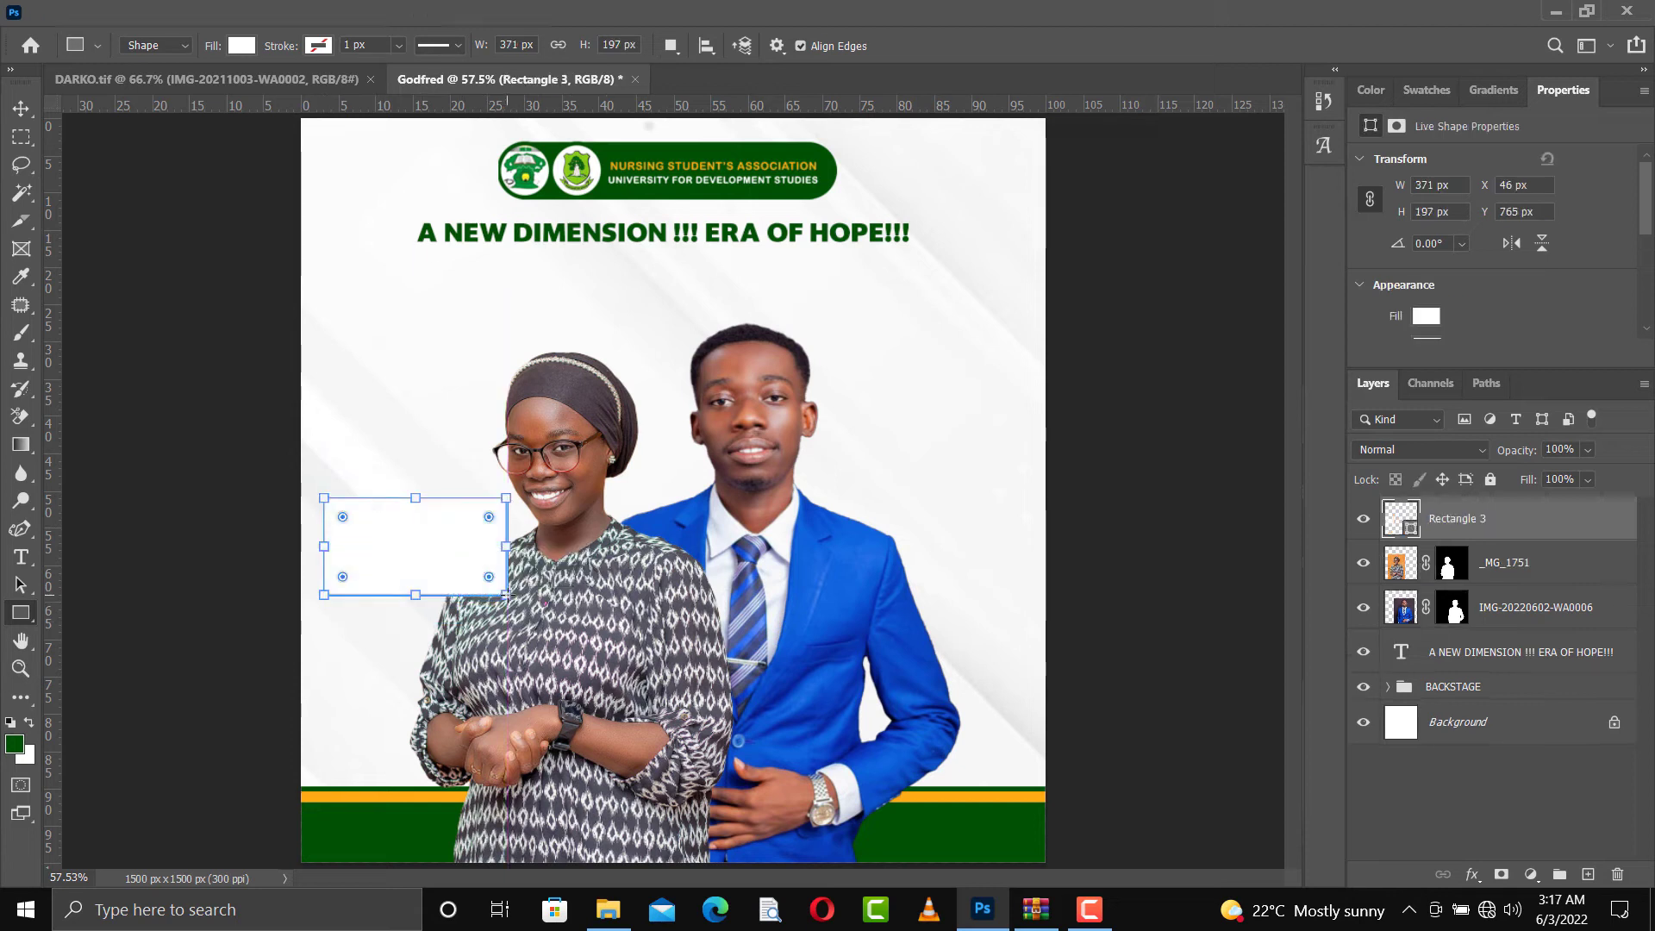
pyautogui.click(241, 45)
pyautogui.click(106, 159)
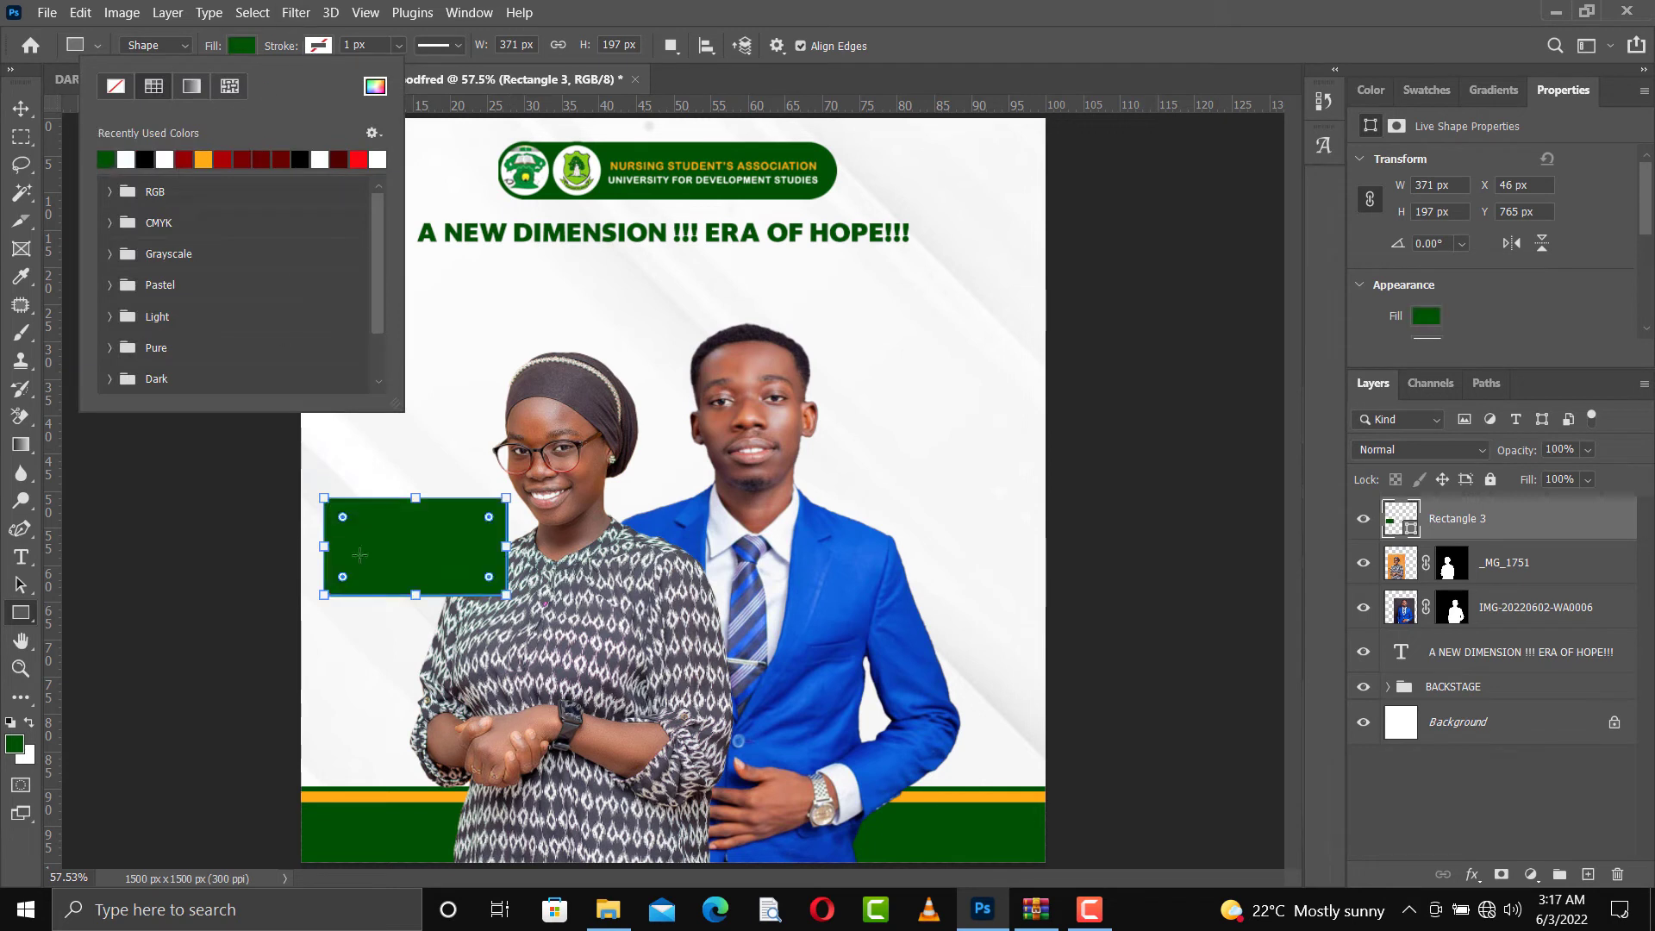
# Round the green rectangle's corners and place a duplicate of it at the flyer's right side, over the man's arm
pyautogui.click(345, 523)
pyautogui.moveTo(348, 519); pyautogui.dragTo(353, 527)
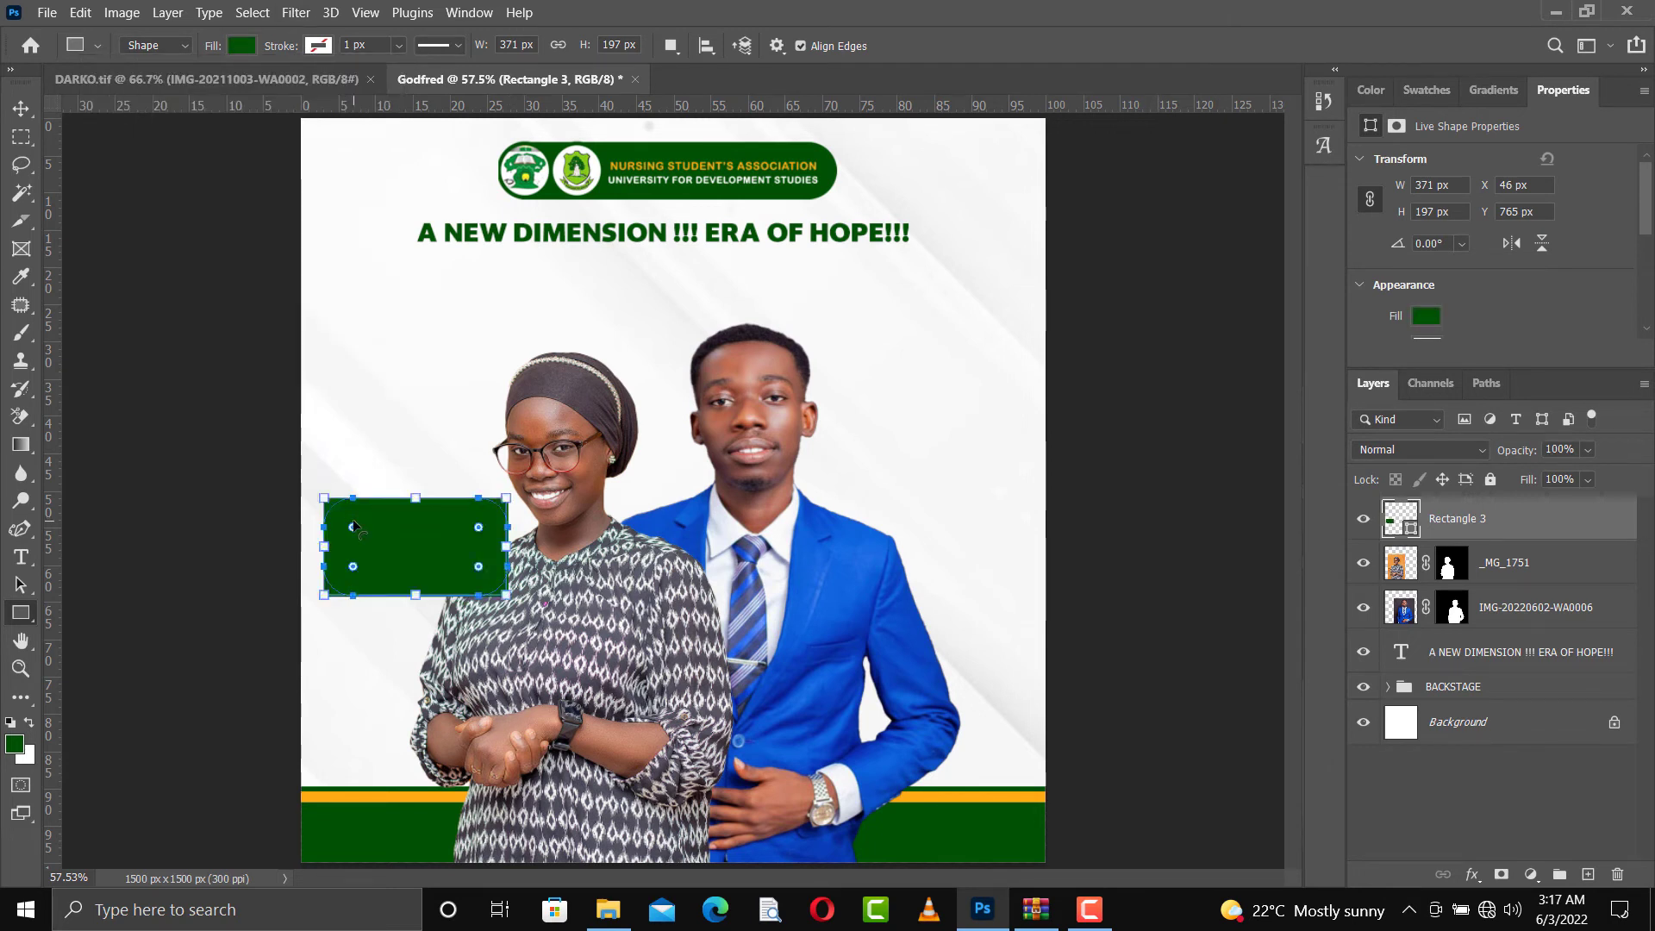
pyautogui.click(21, 108)
pyautogui.moveTo(452, 561); pyautogui.dragTo(989, 592)
pyautogui.hotkey('ctrl', 'j')
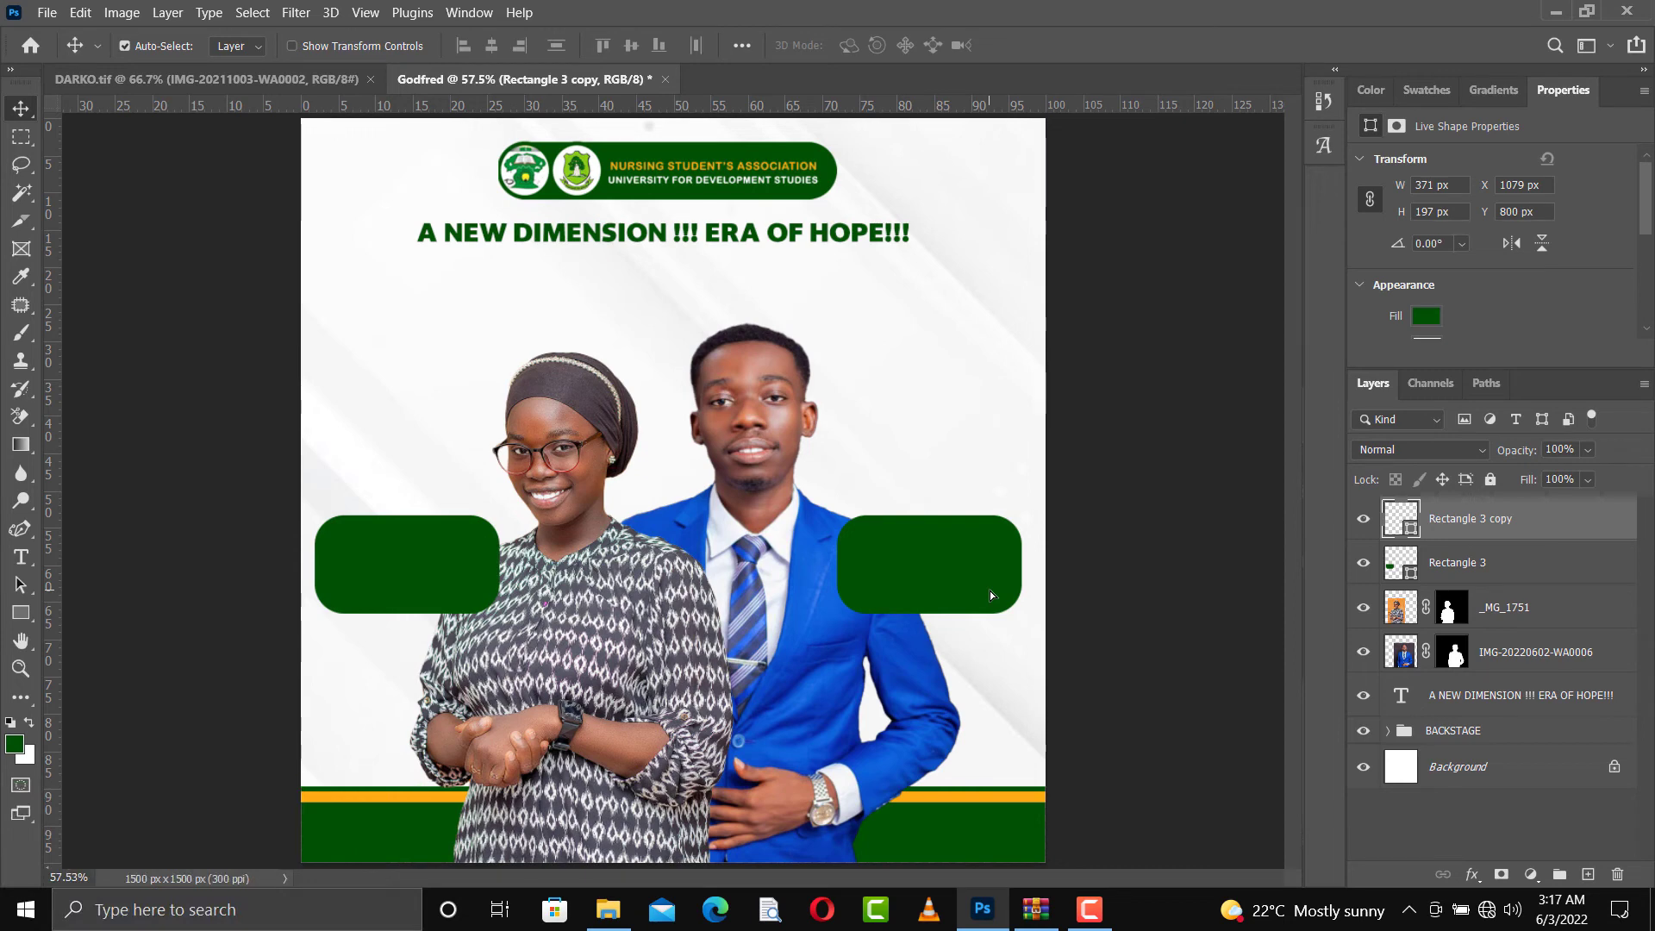
# Copy the candidate's name text from the other open flyer into this one and clear its layer style
pyautogui.click(194, 79)
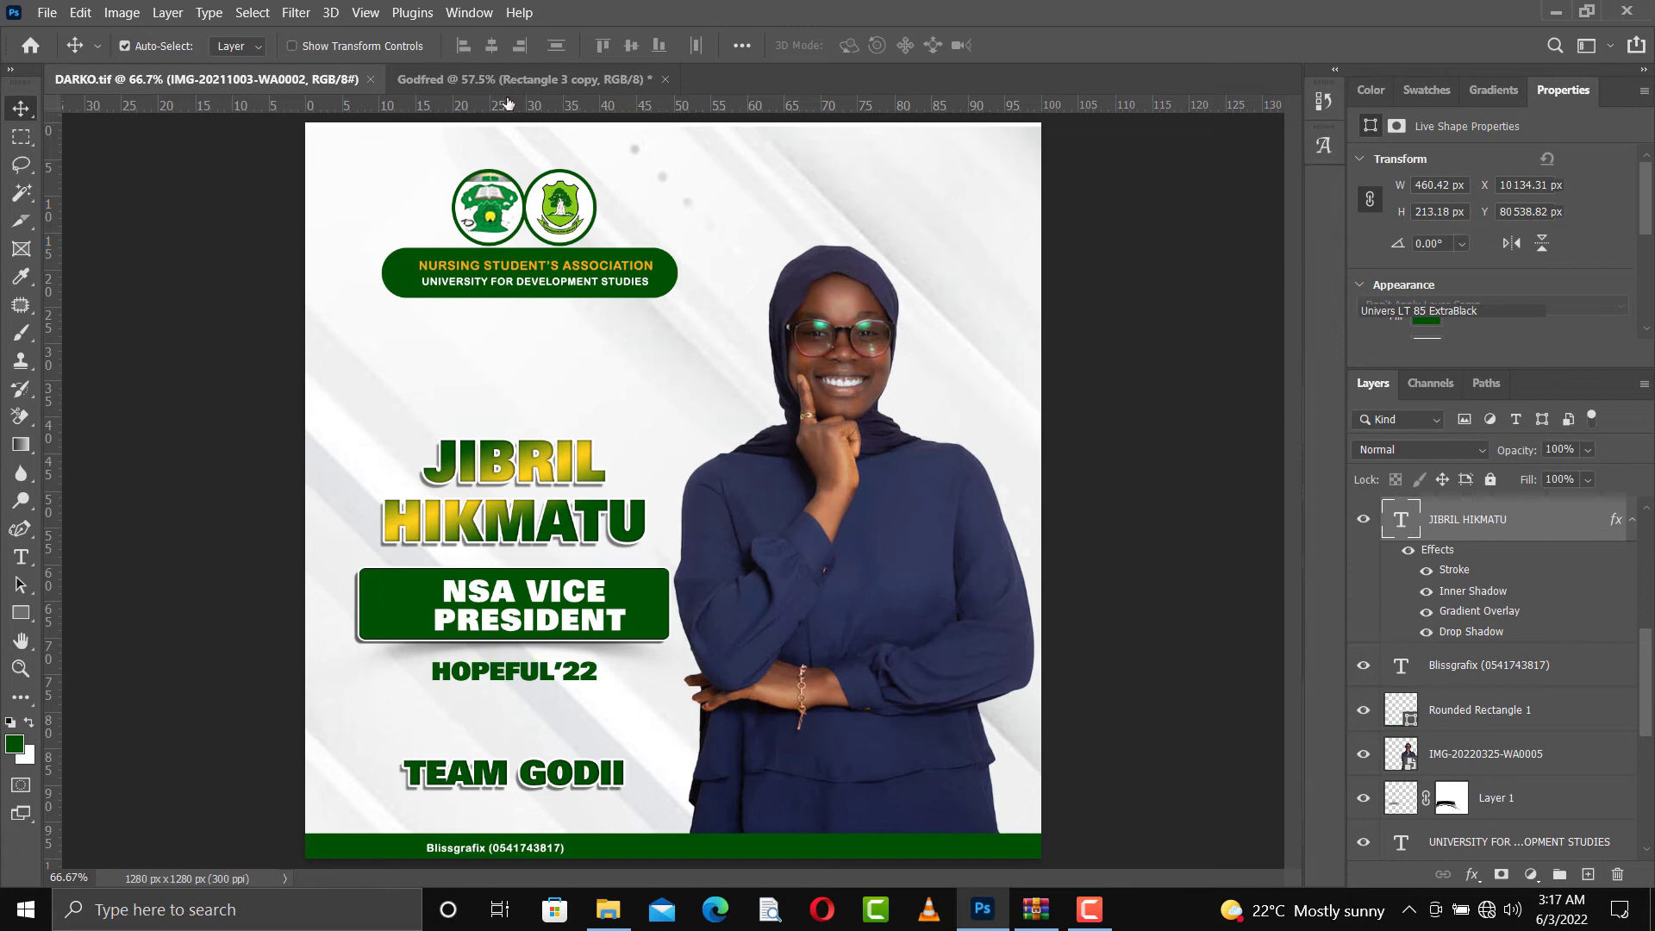
pyautogui.hotkey('ctrl', 'Tab')
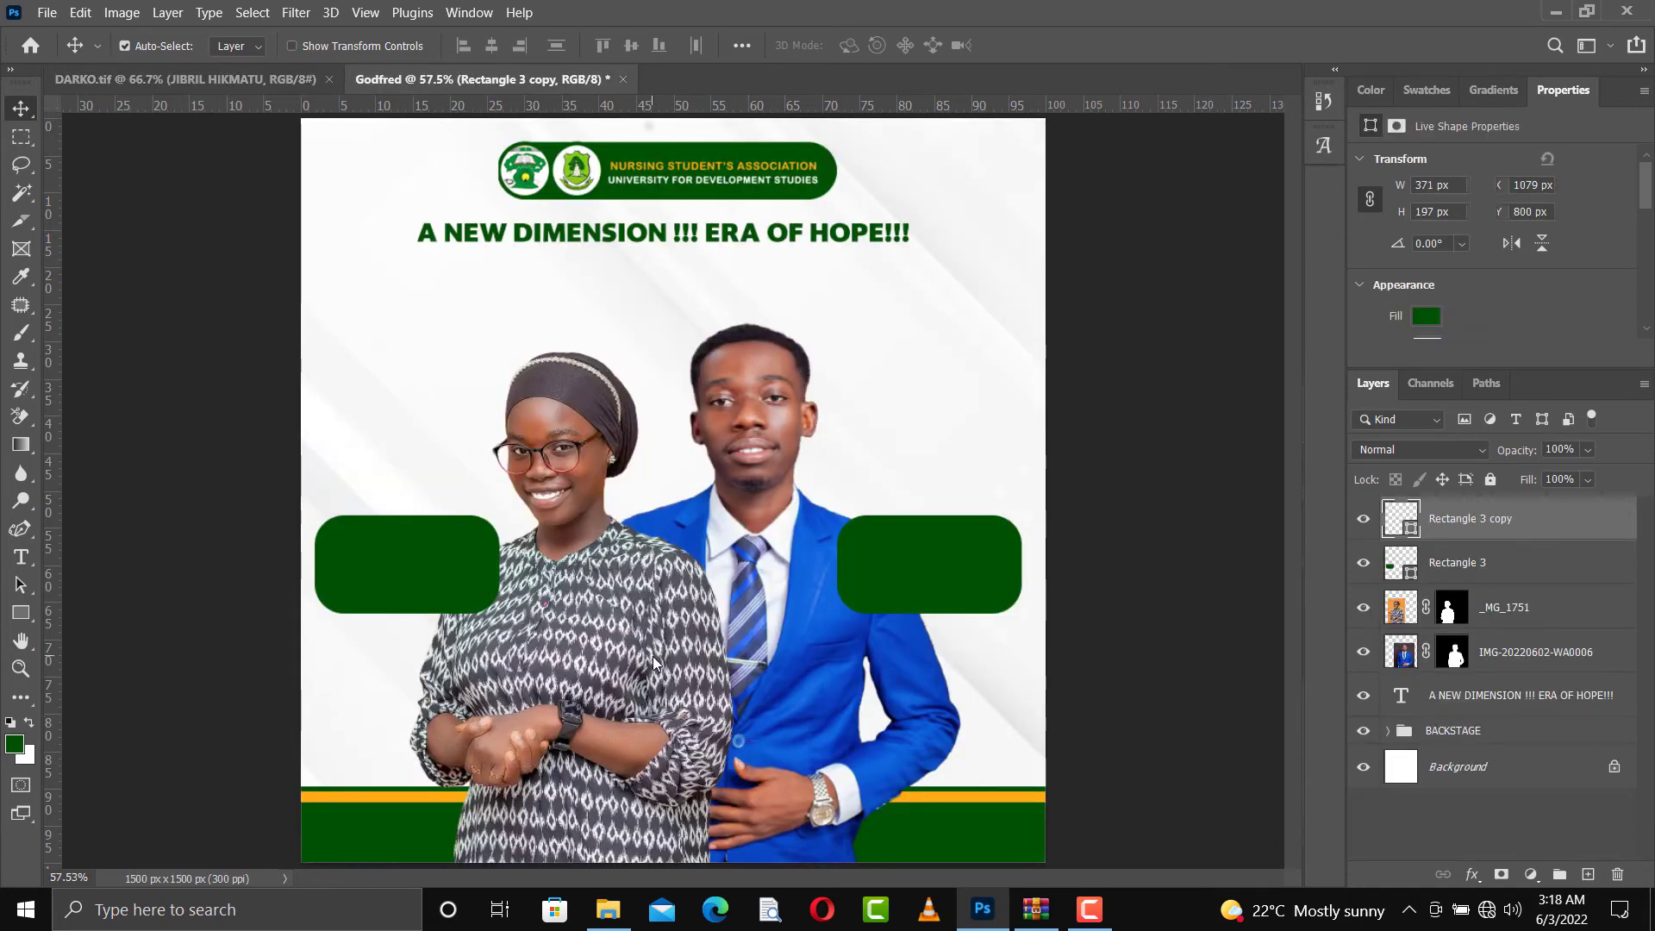
pyautogui.hotkey('ctrl', 'v')
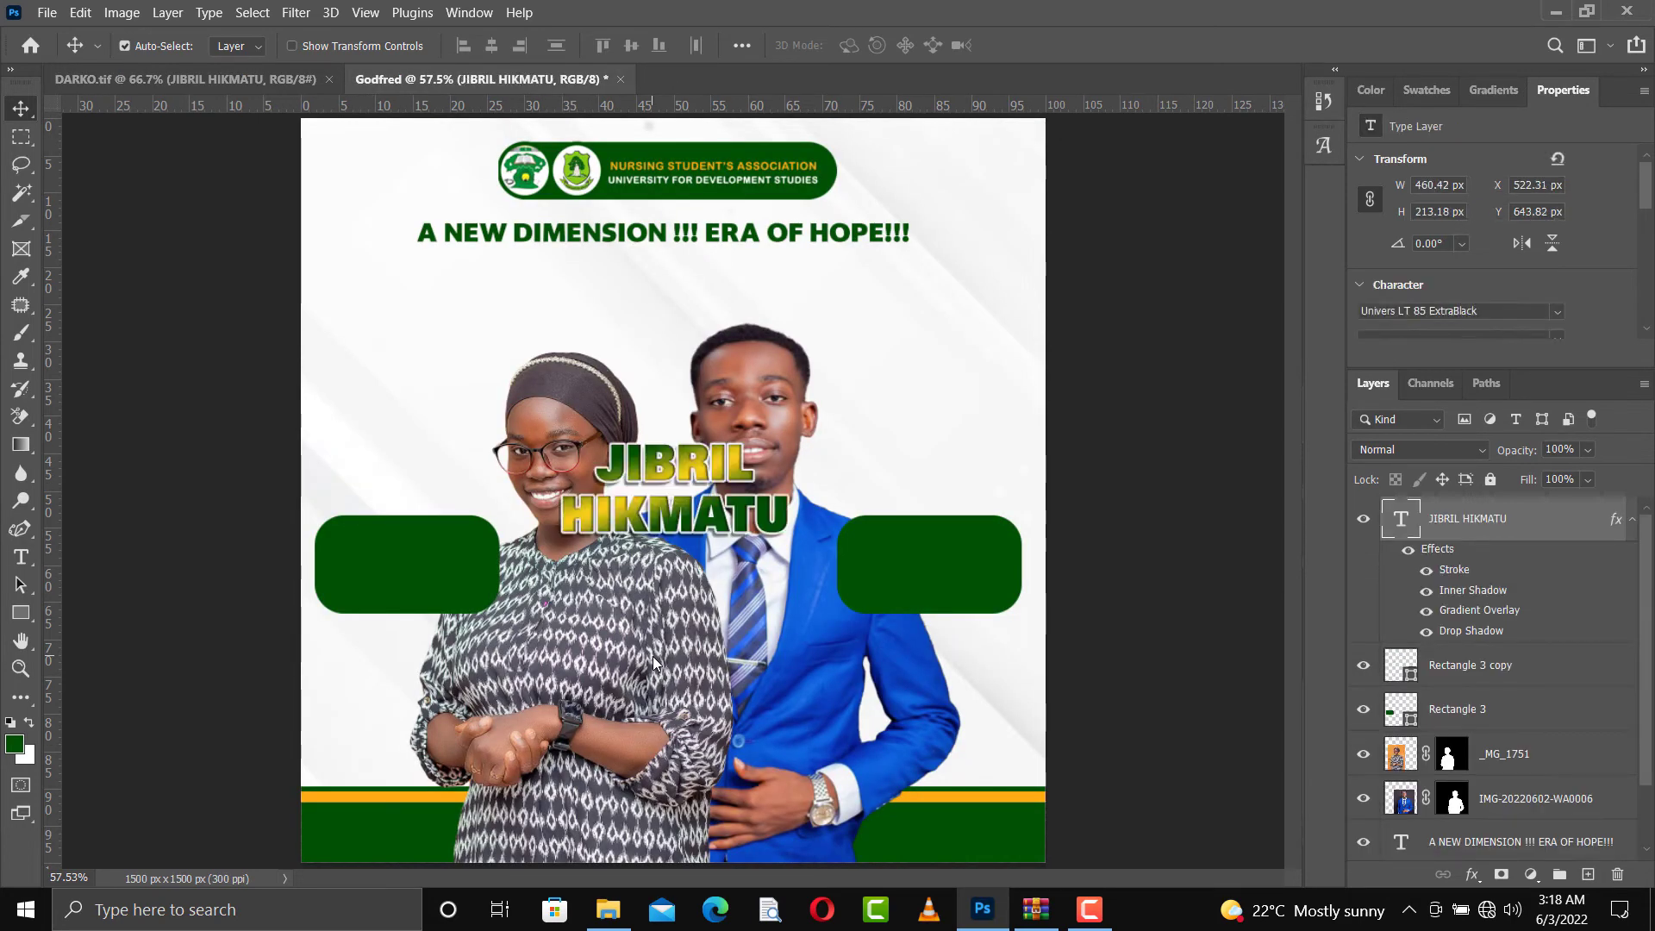
pyautogui.rightClick(1492, 544)
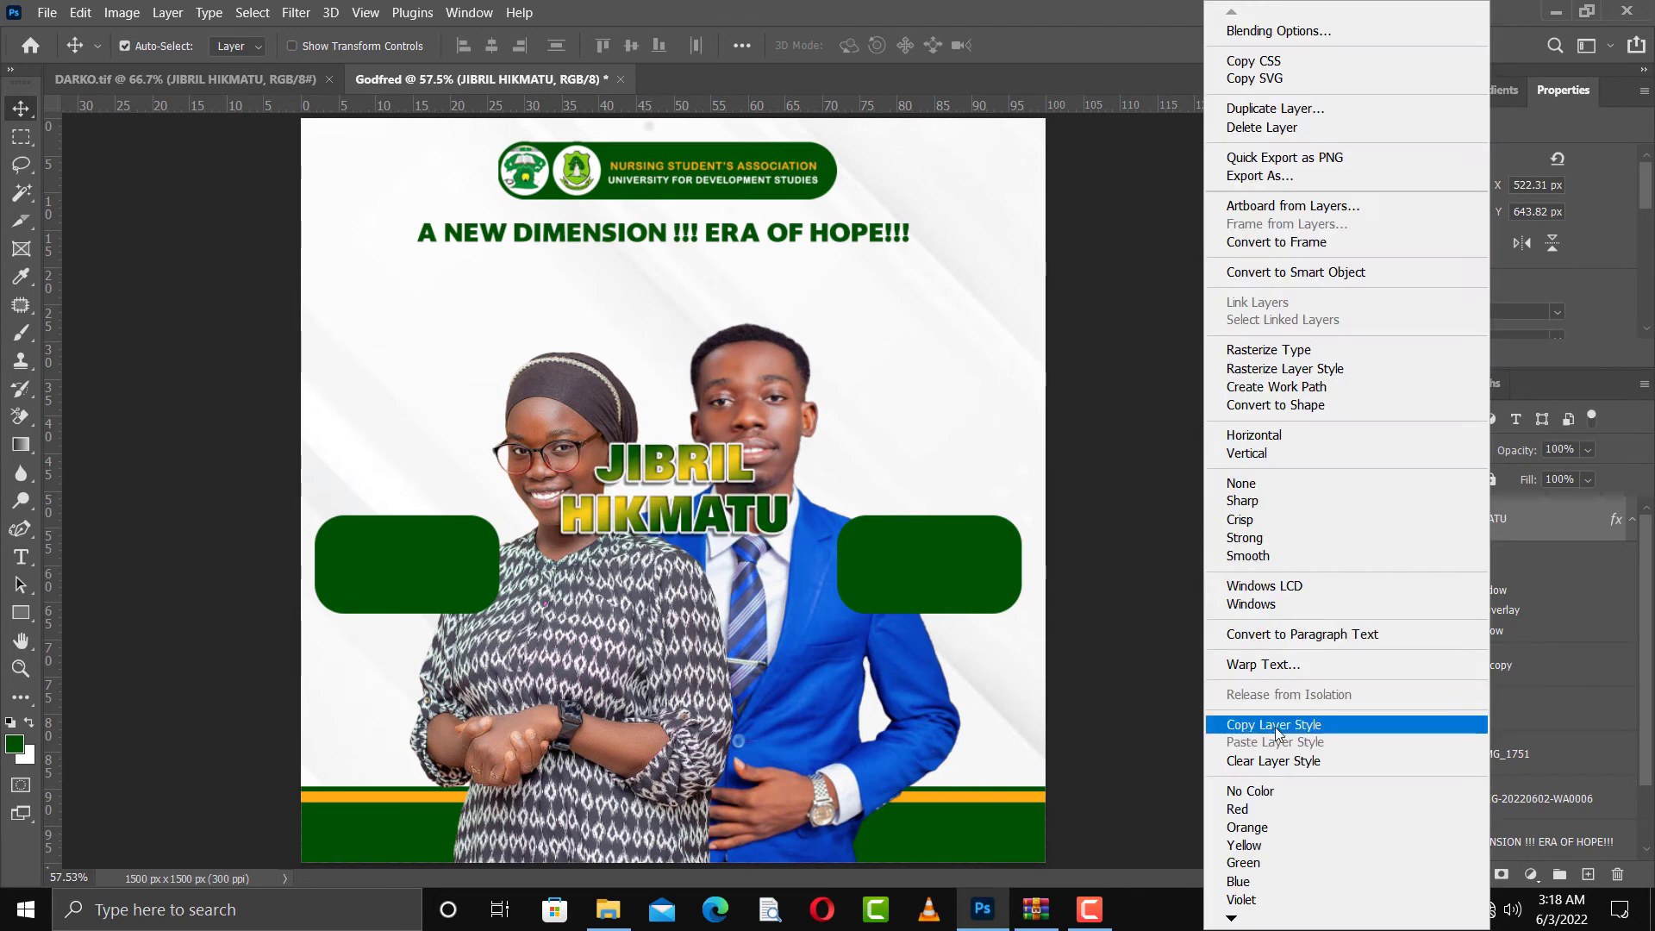
pyautogui.click(1457, 766)
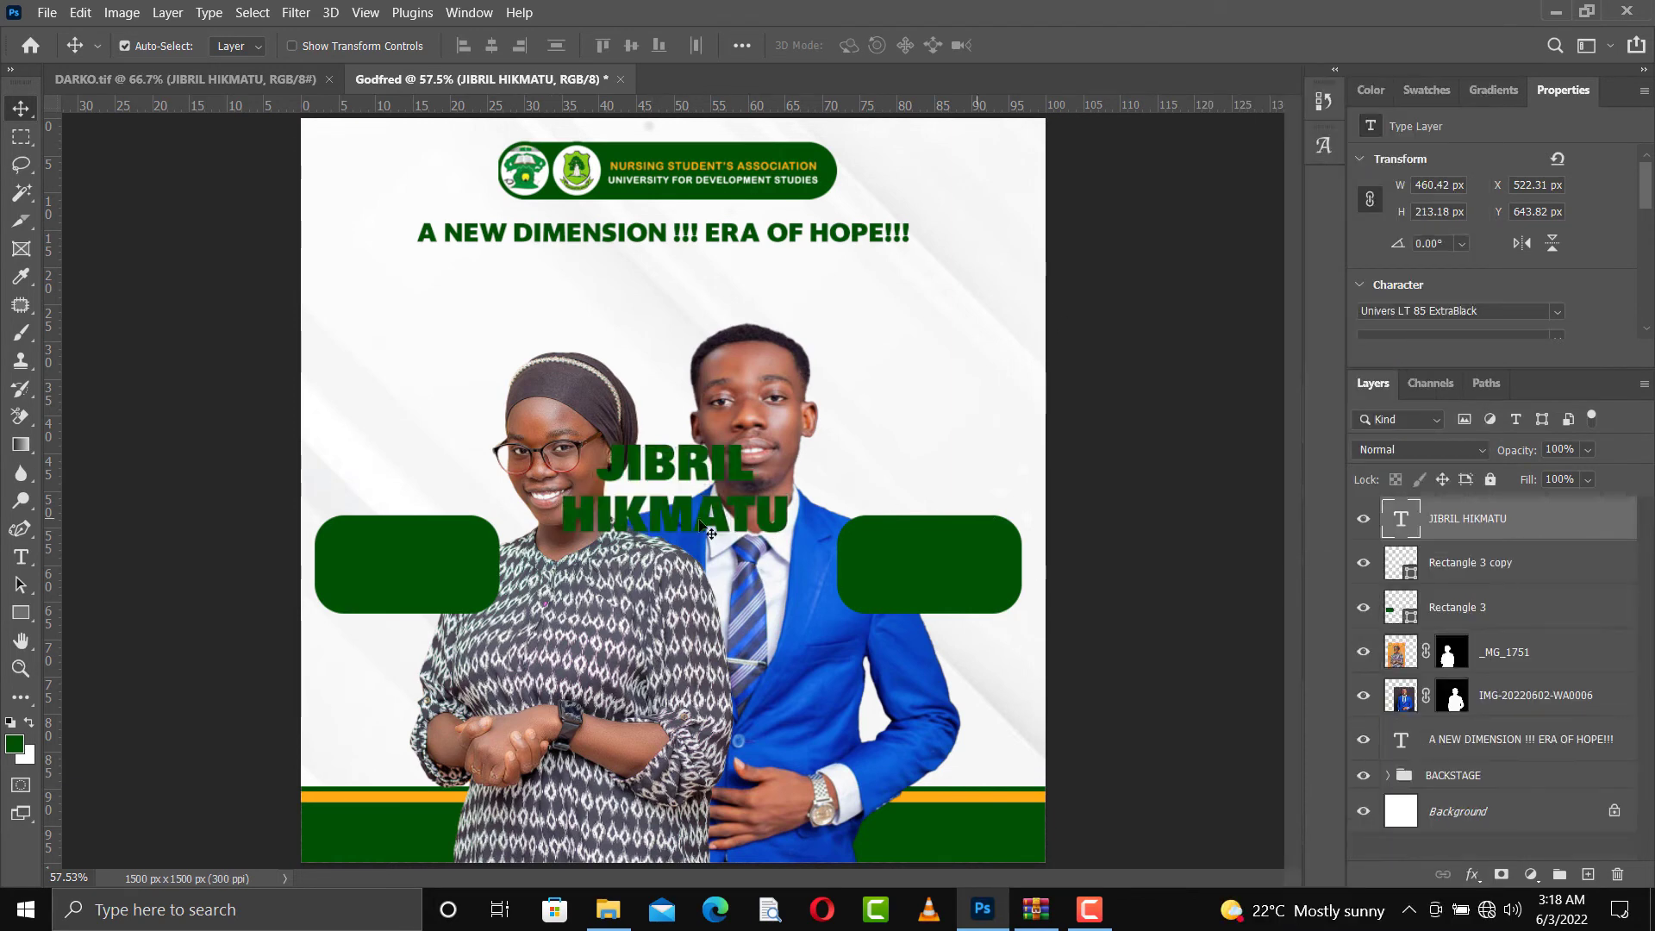
# Scale the pasted name to about 70.44% above the woman's green box and align the second candidate's name above the man's box
pyautogui.moveTo(660, 522); pyautogui.dragTo(447, 485)
pyautogui.hotkey('ctrl', 't')
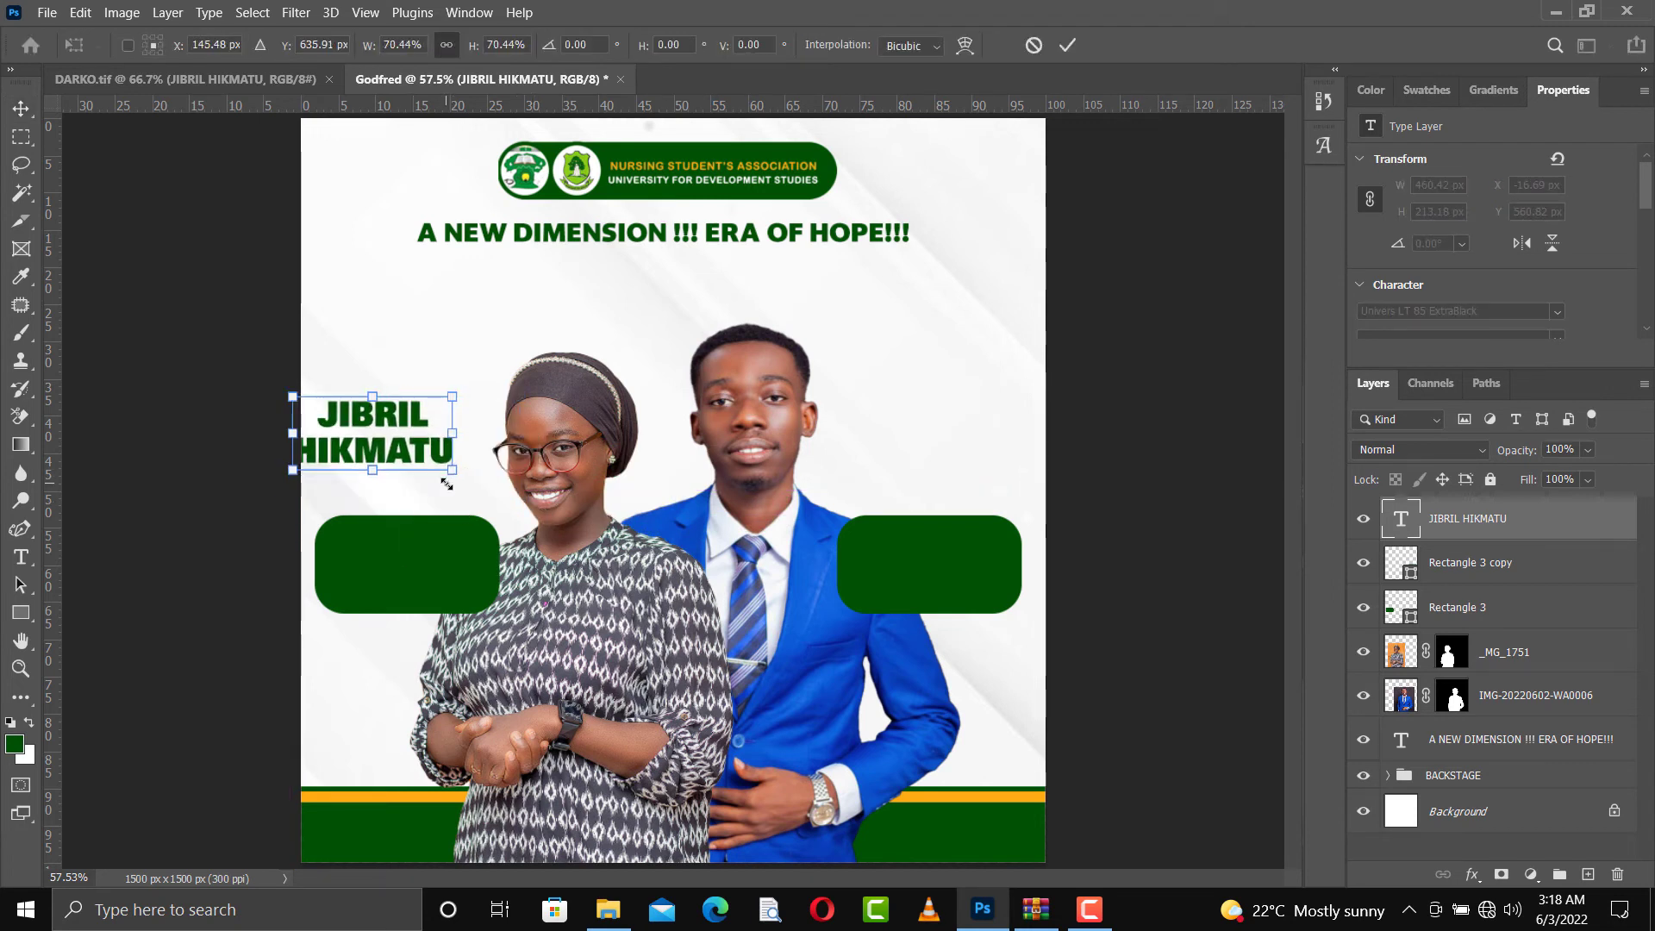
pyautogui.press('Escape')
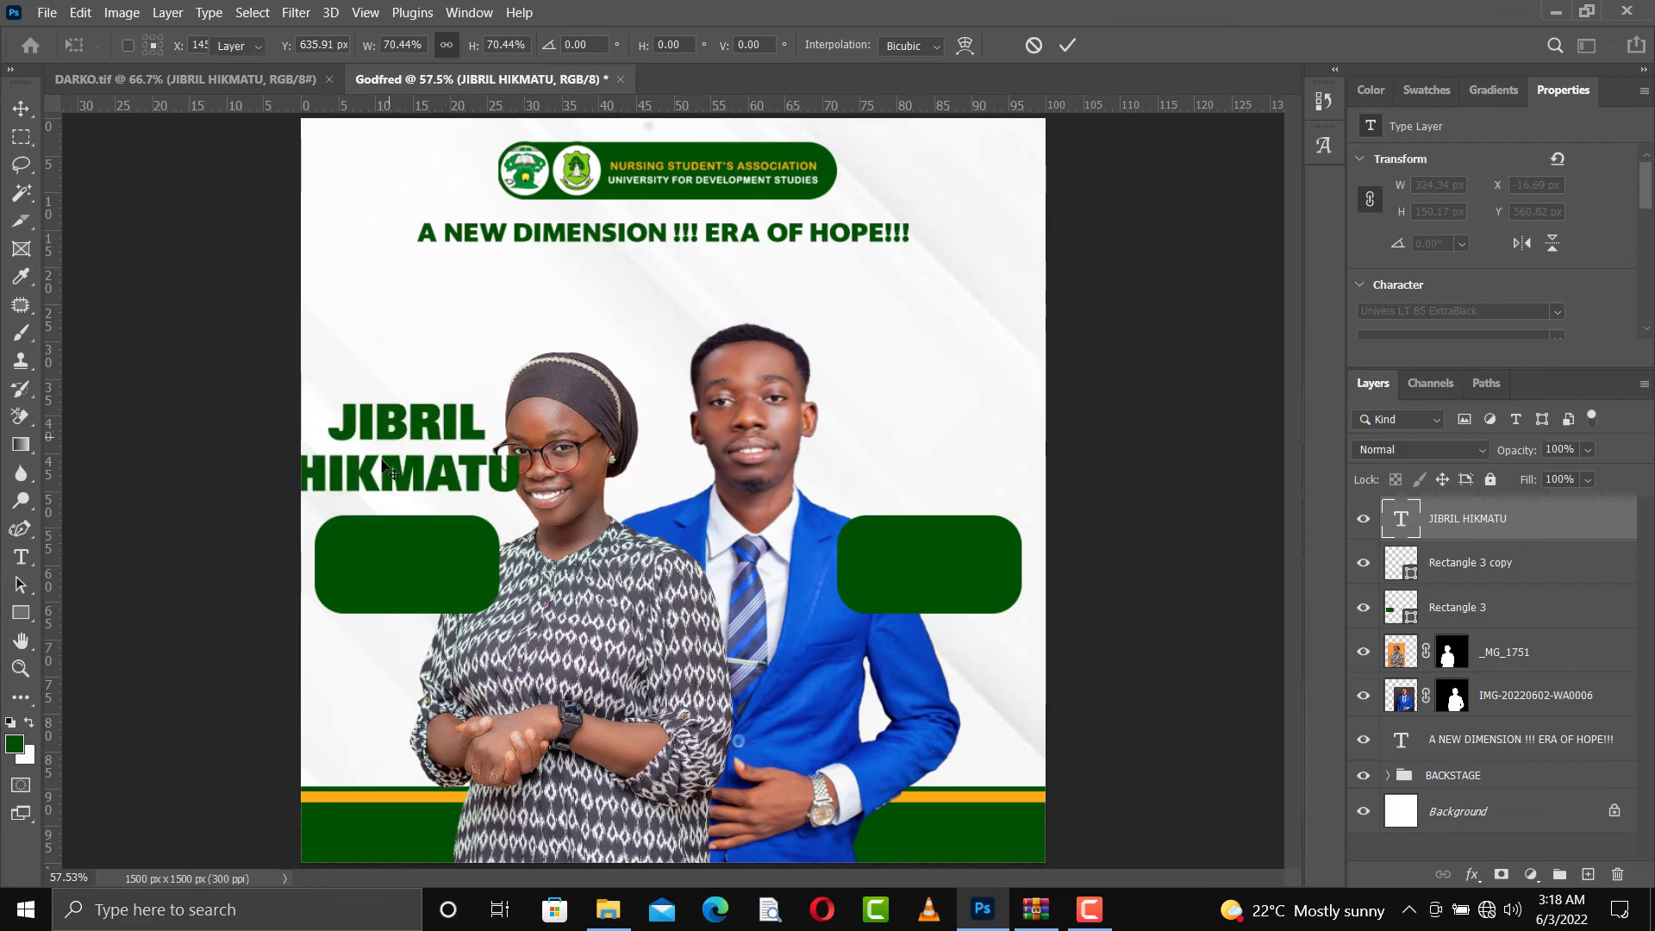
pyautogui.moveTo(405, 483); pyautogui.dragTo(440, 524)
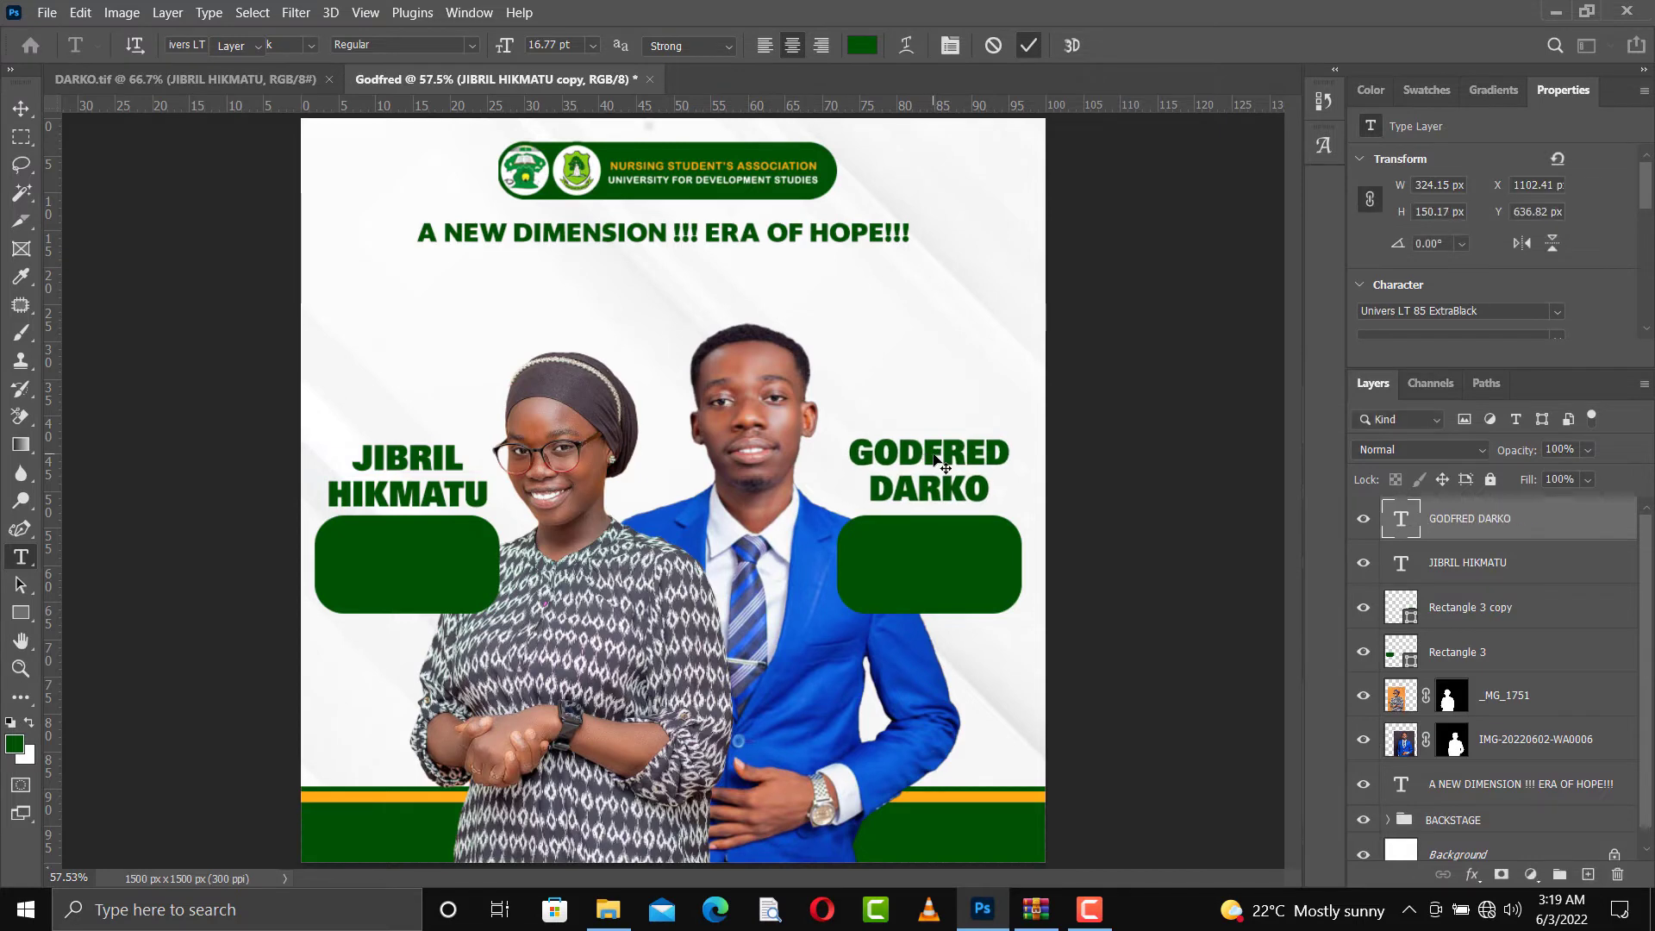
pyautogui.moveTo(933, 456); pyautogui.dragTo(937, 471)
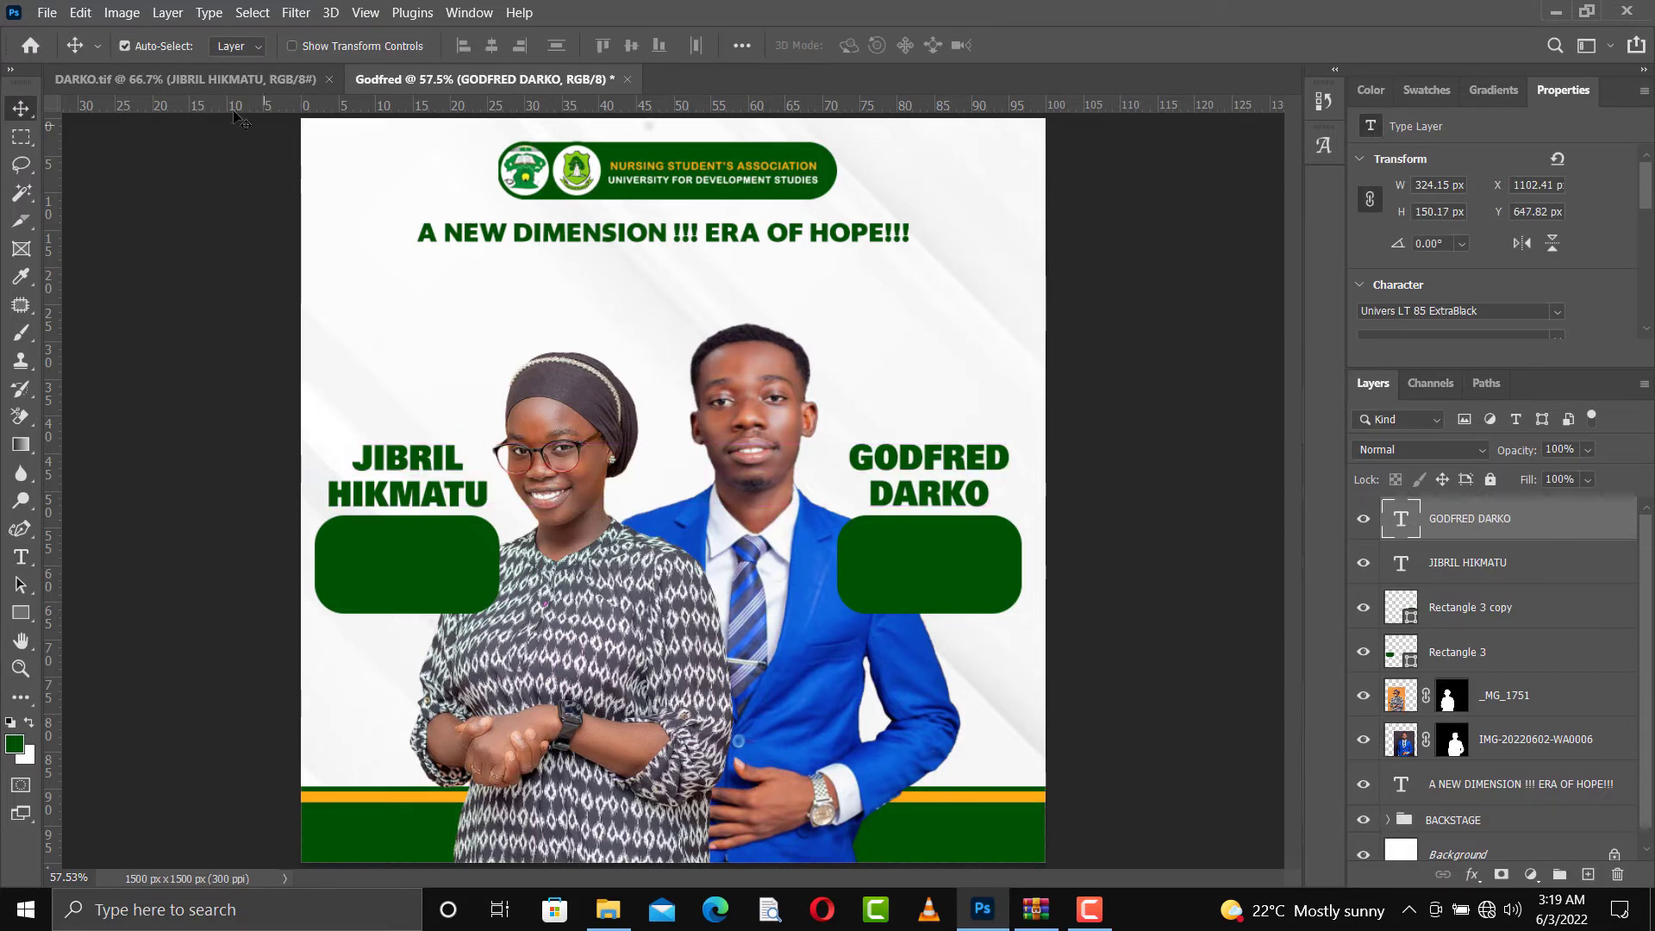
# Inspect the type settings of the HOPEFUL'22 text in the other open flyer and return to the new flyer
pyautogui.click(199, 79)
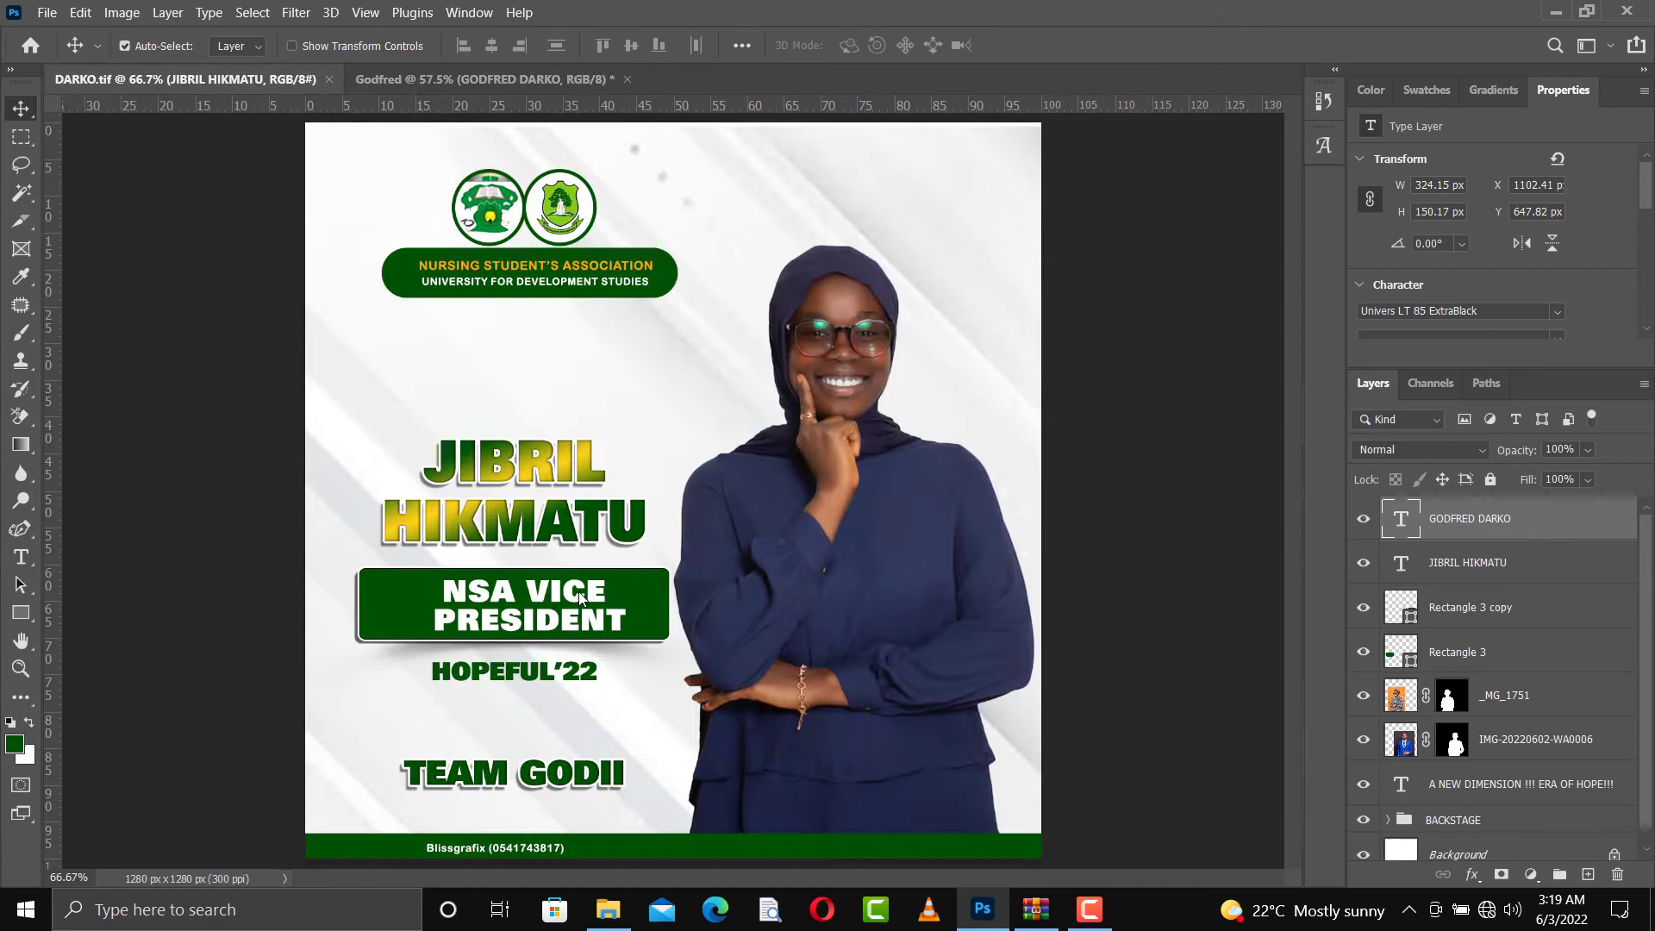
pyautogui.click(534, 684)
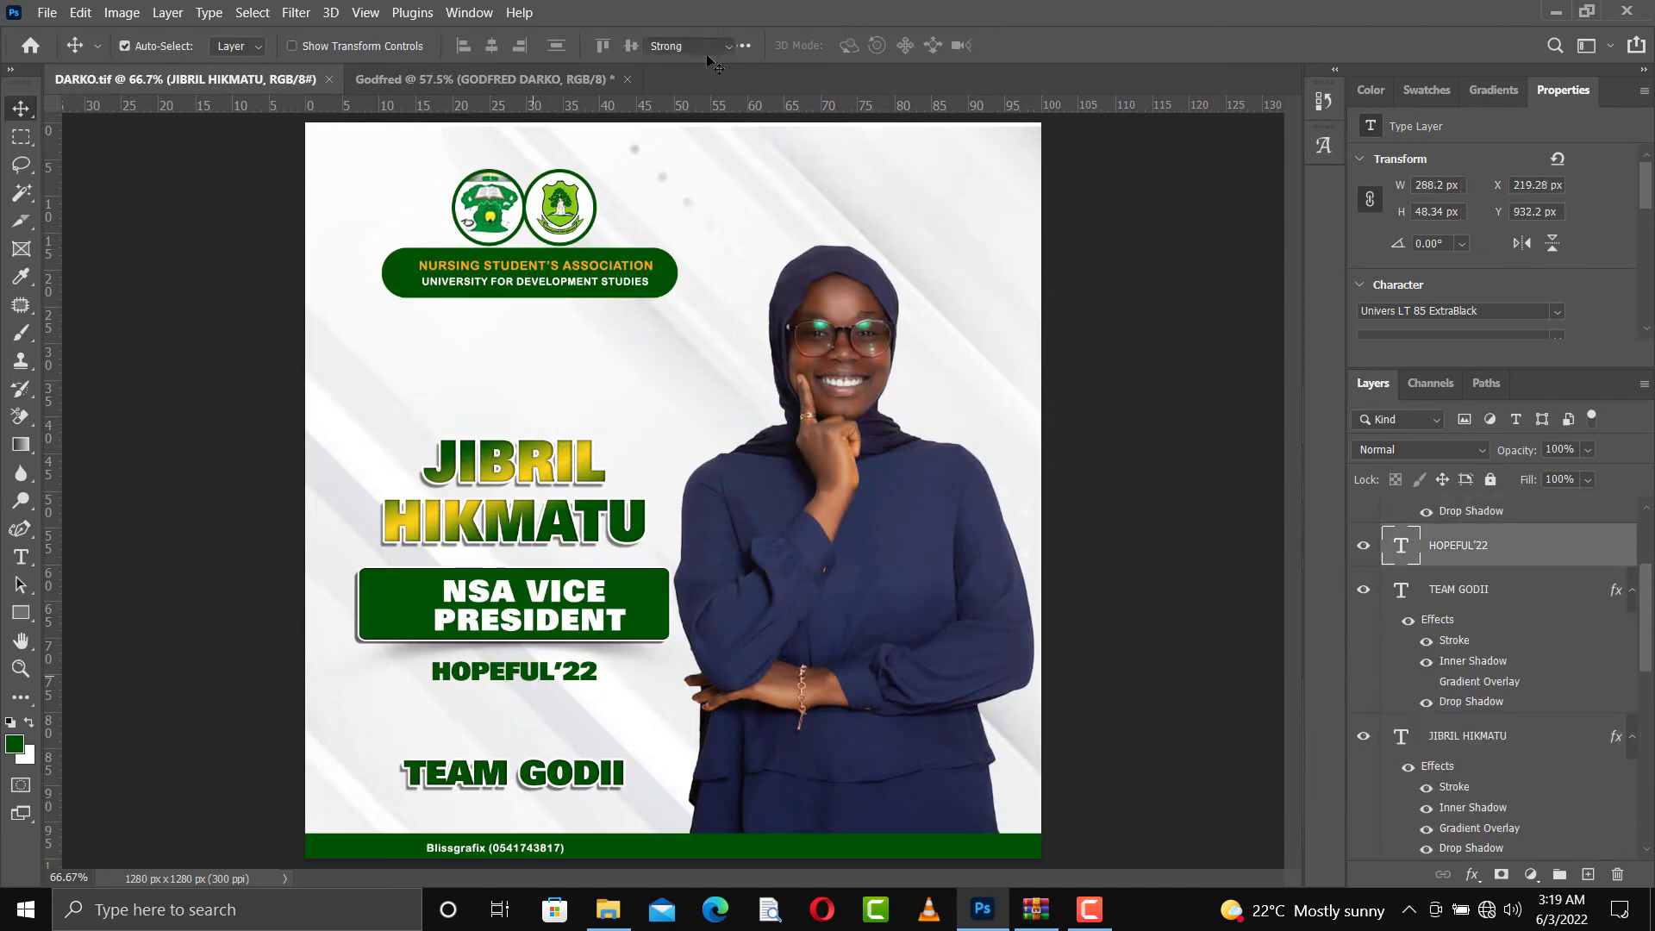
pyautogui.press('Return')
pyautogui.hotkey('ctrl', 'c')
pyautogui.click(504, 79)
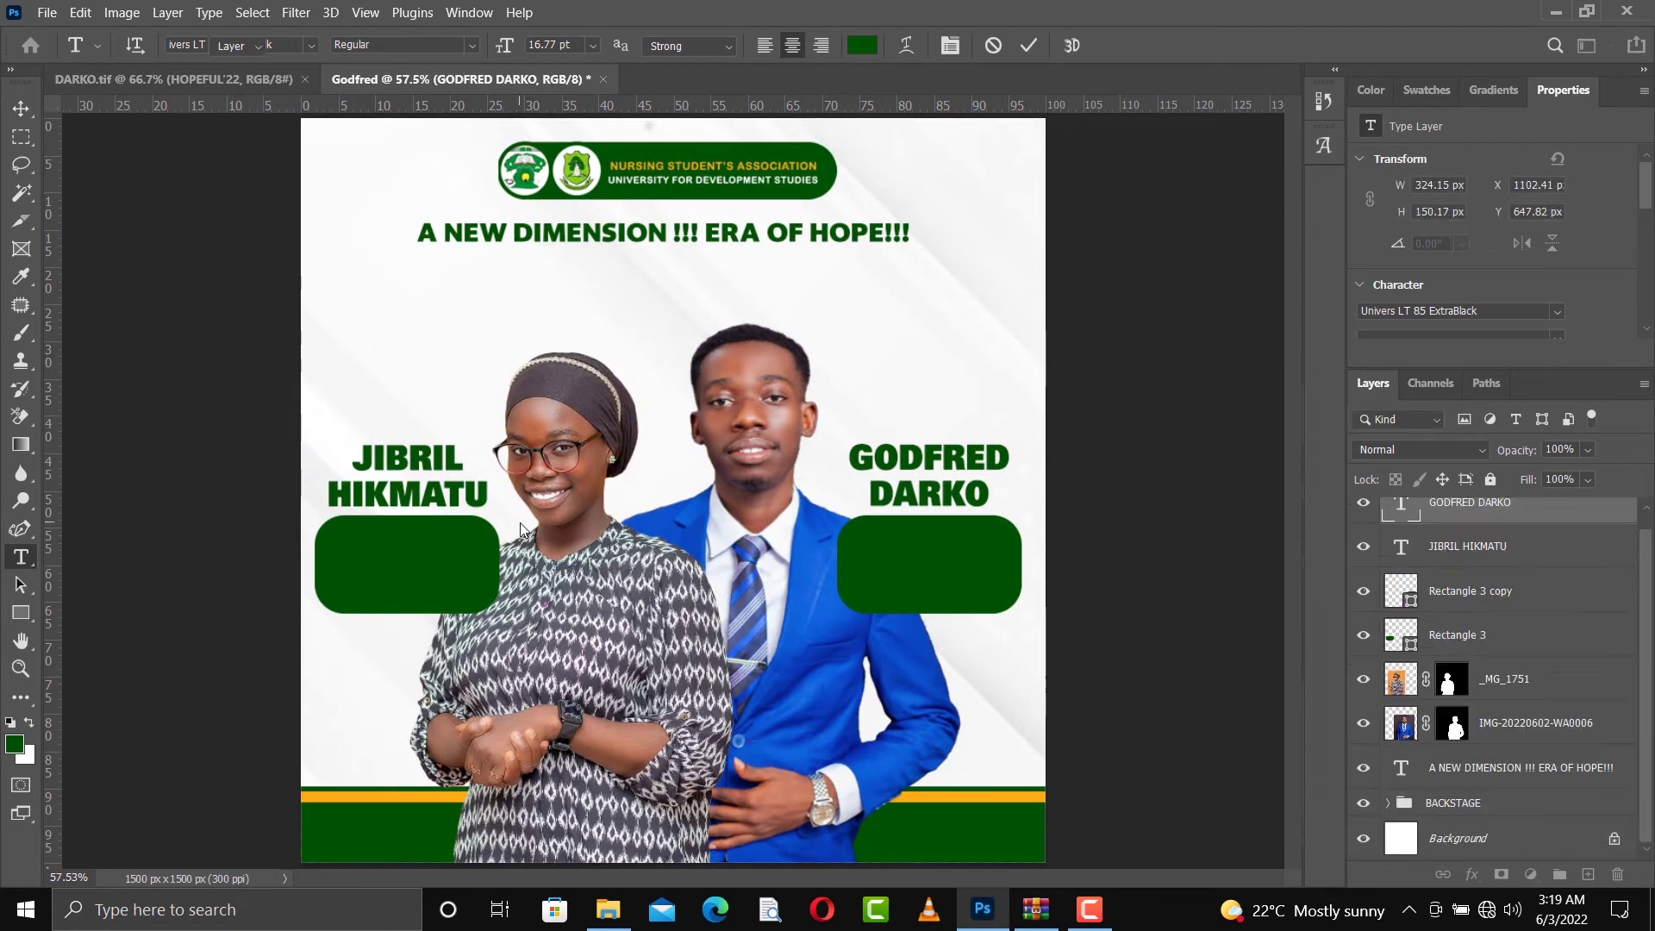
pyautogui.press('v')
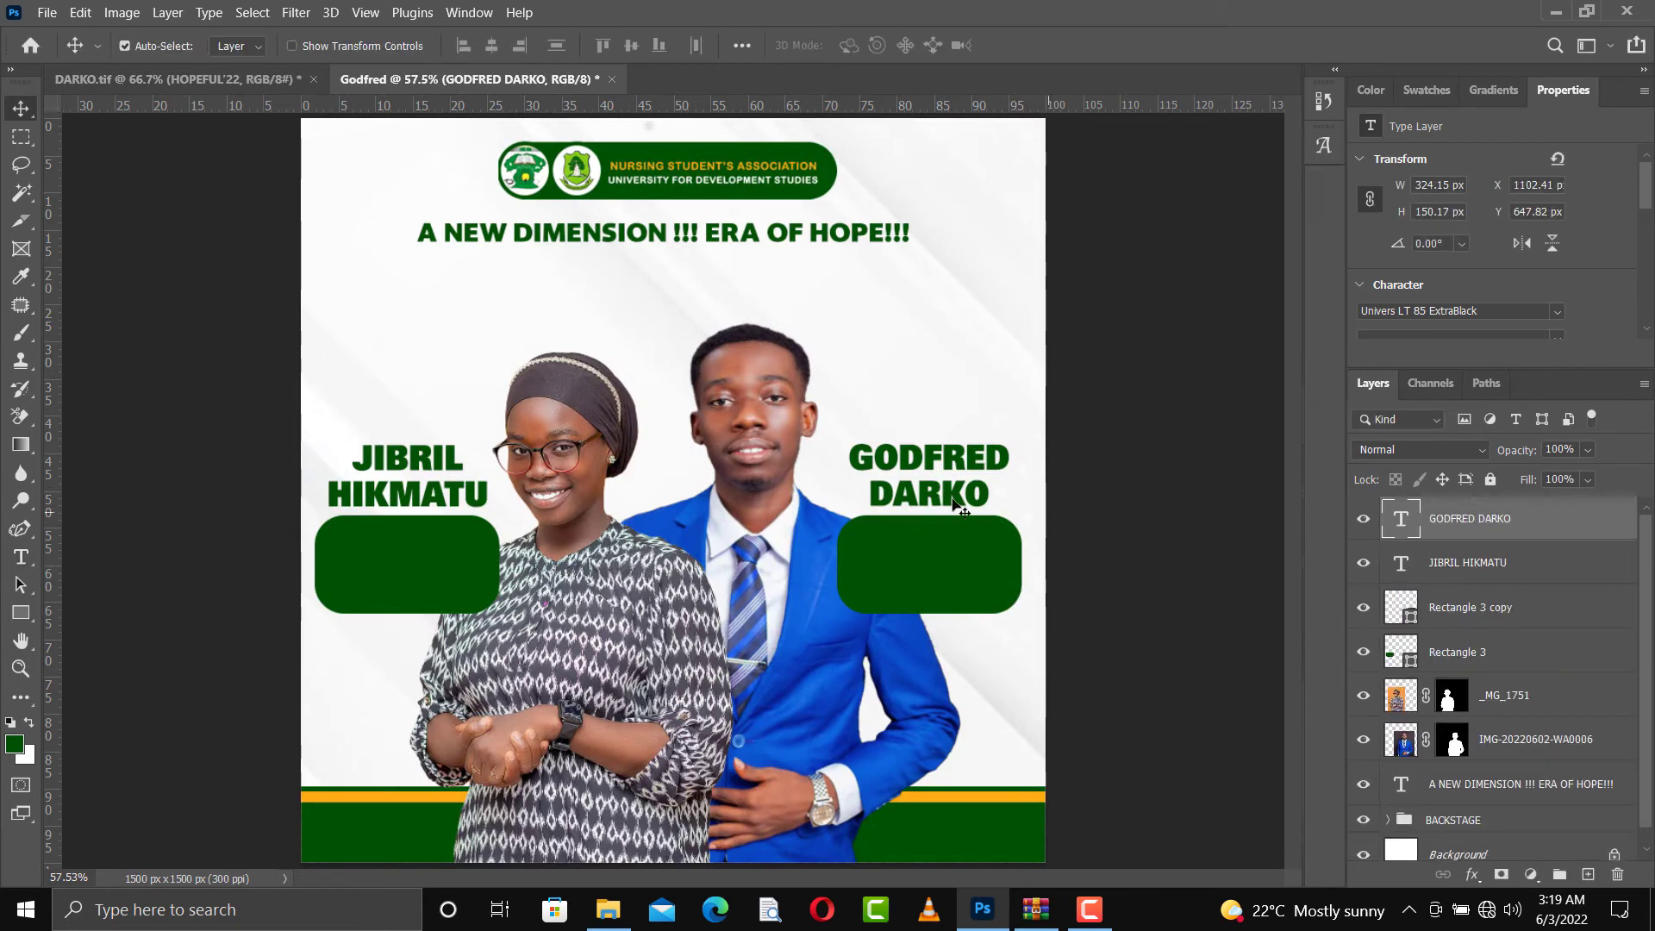
# Duplicate the name text above the man's green box and move the copy onto the green box beside the woman
pyautogui.scroll(-2, 1534, 657)
pyautogui.scroll(2, 1534, 657)
pyautogui.press('ctrl')
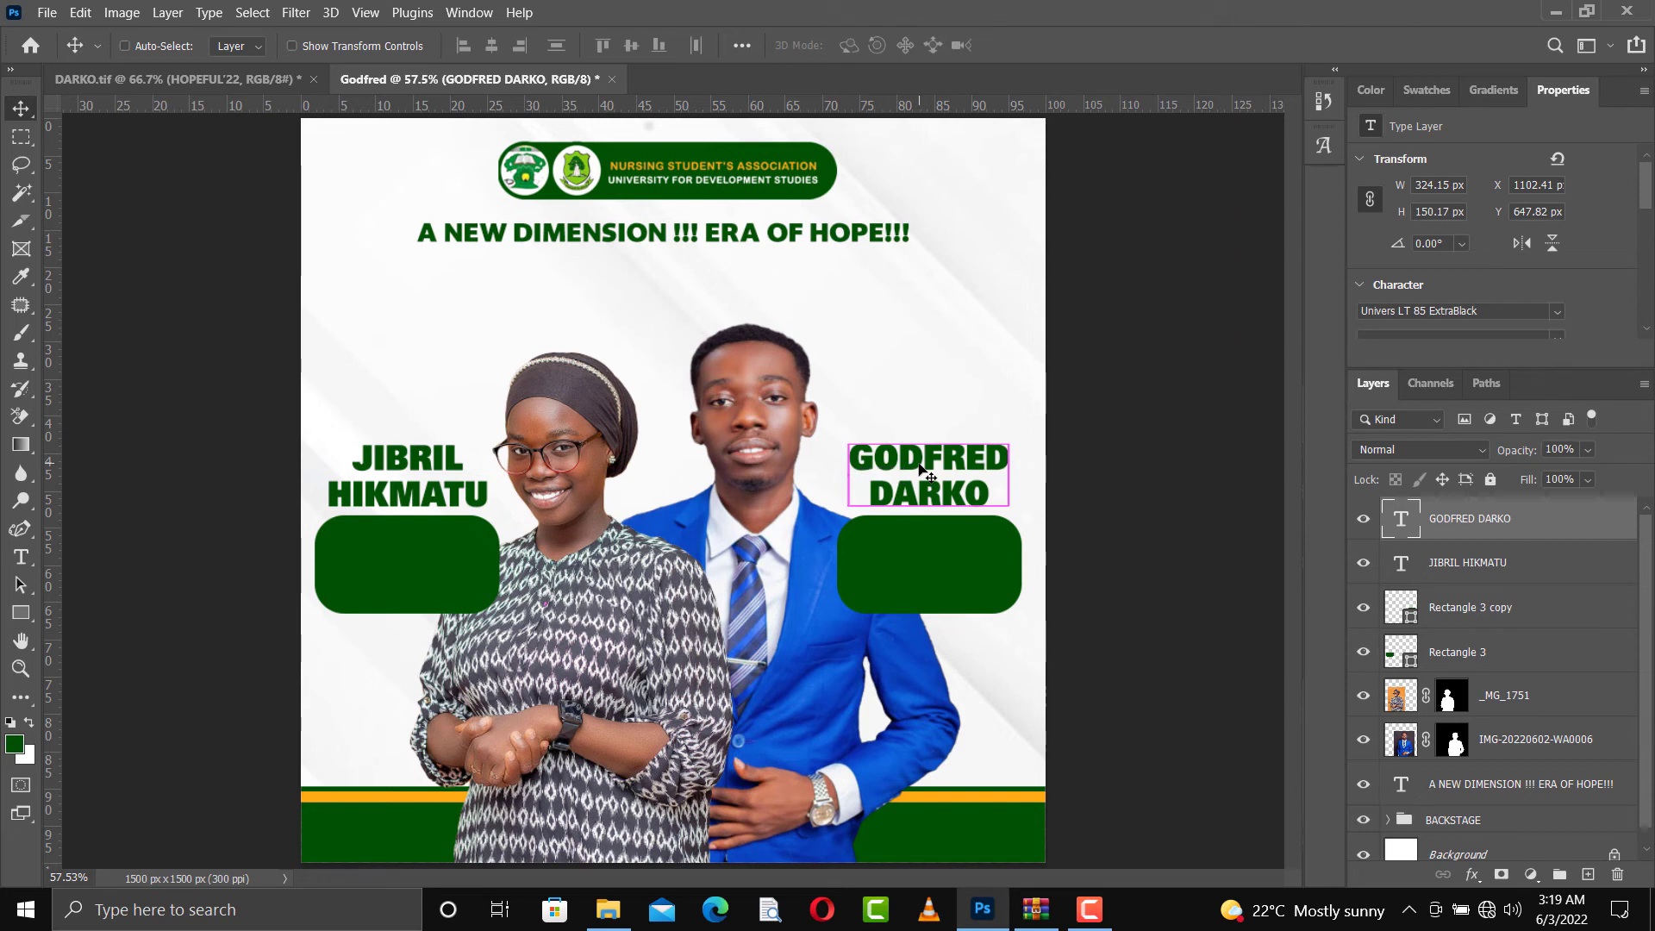
pyautogui.moveTo(924, 470); pyautogui.dragTo(808, 458)
pyautogui.moveTo(911, 489); pyautogui.dragTo(409, 557)
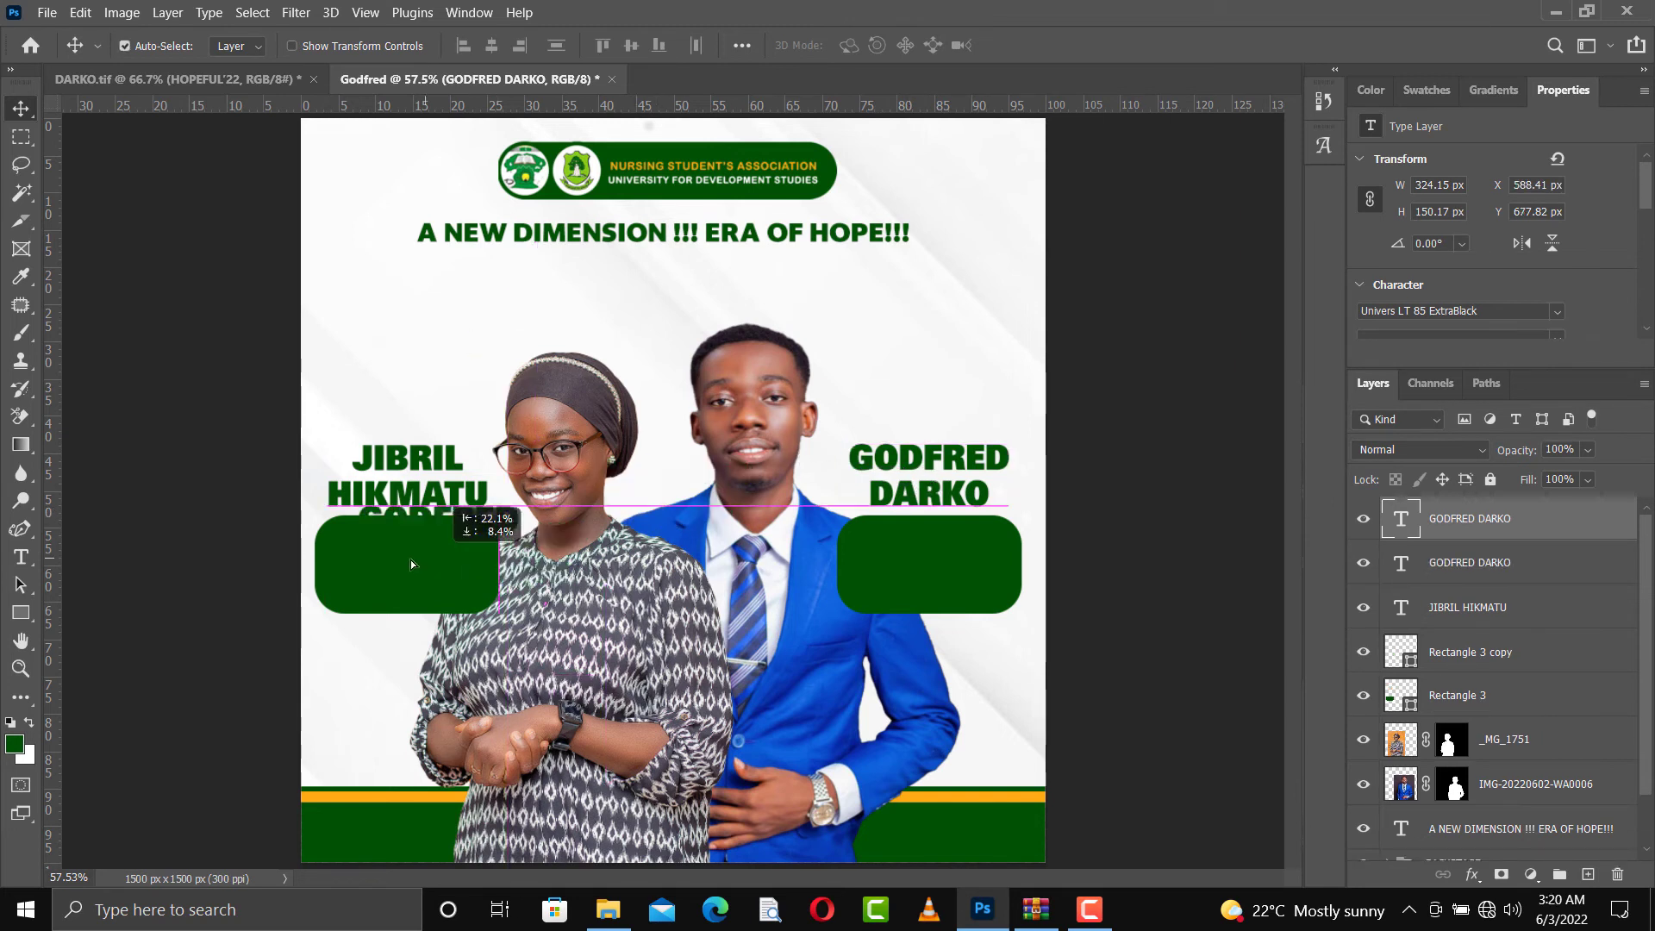
# Turn the copied name into an orange NSA VICE PREZ. label, scale it to about 64.8% and position it on the woman's green box
pyautogui.click(1427, 90)
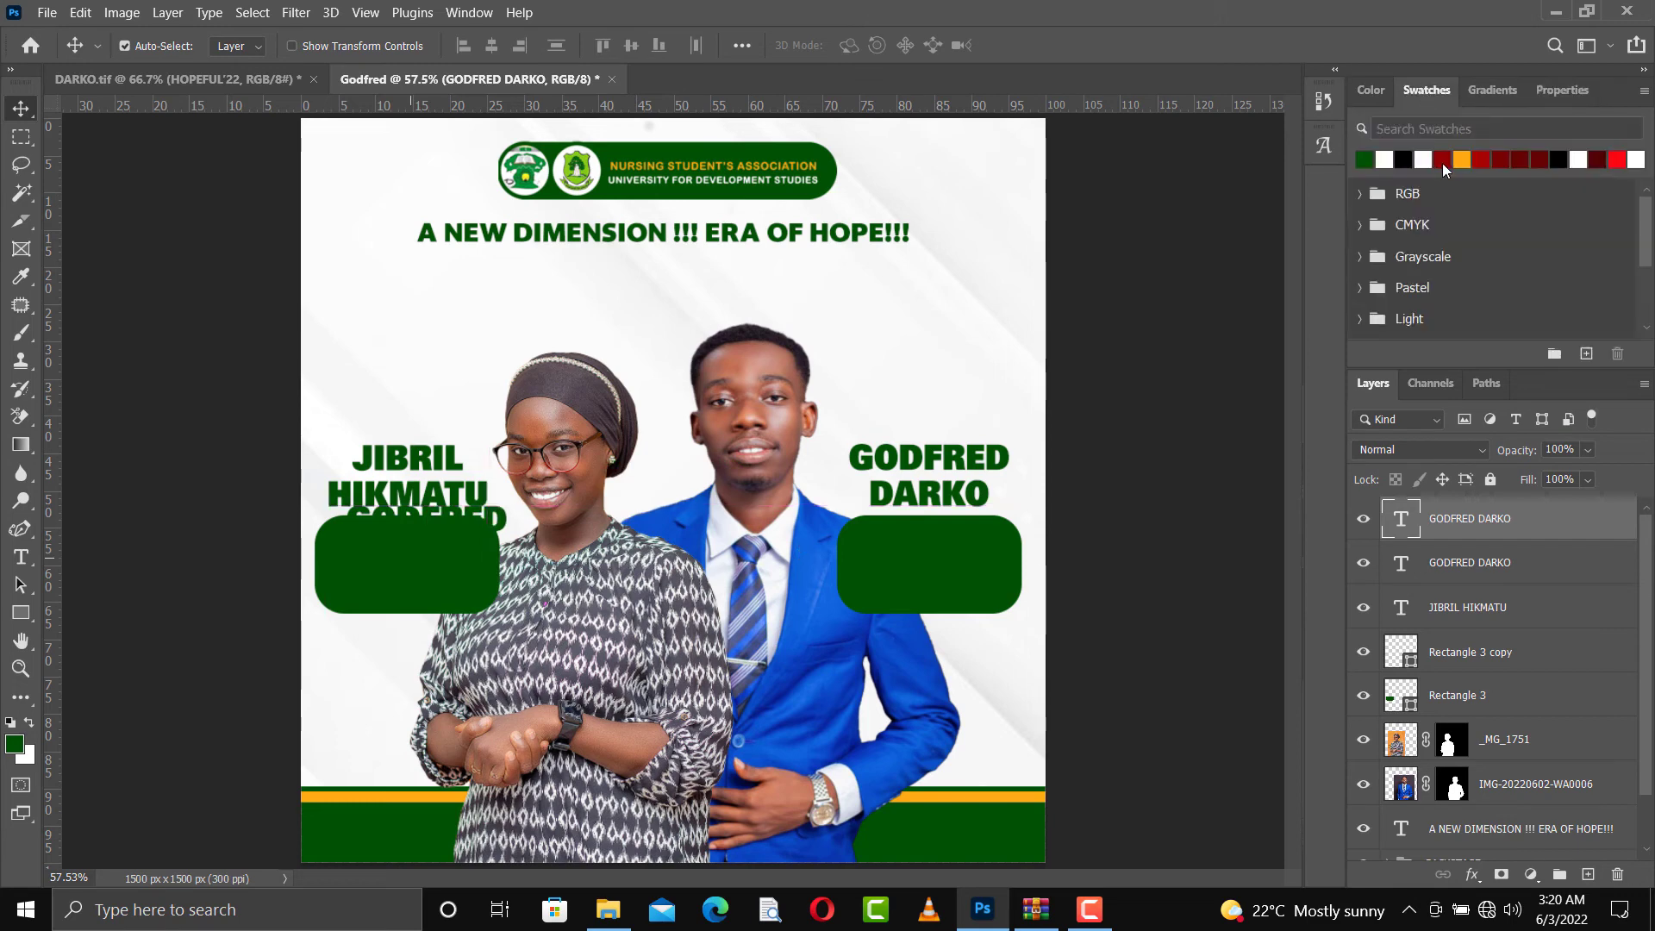
pyautogui.click(1462, 159)
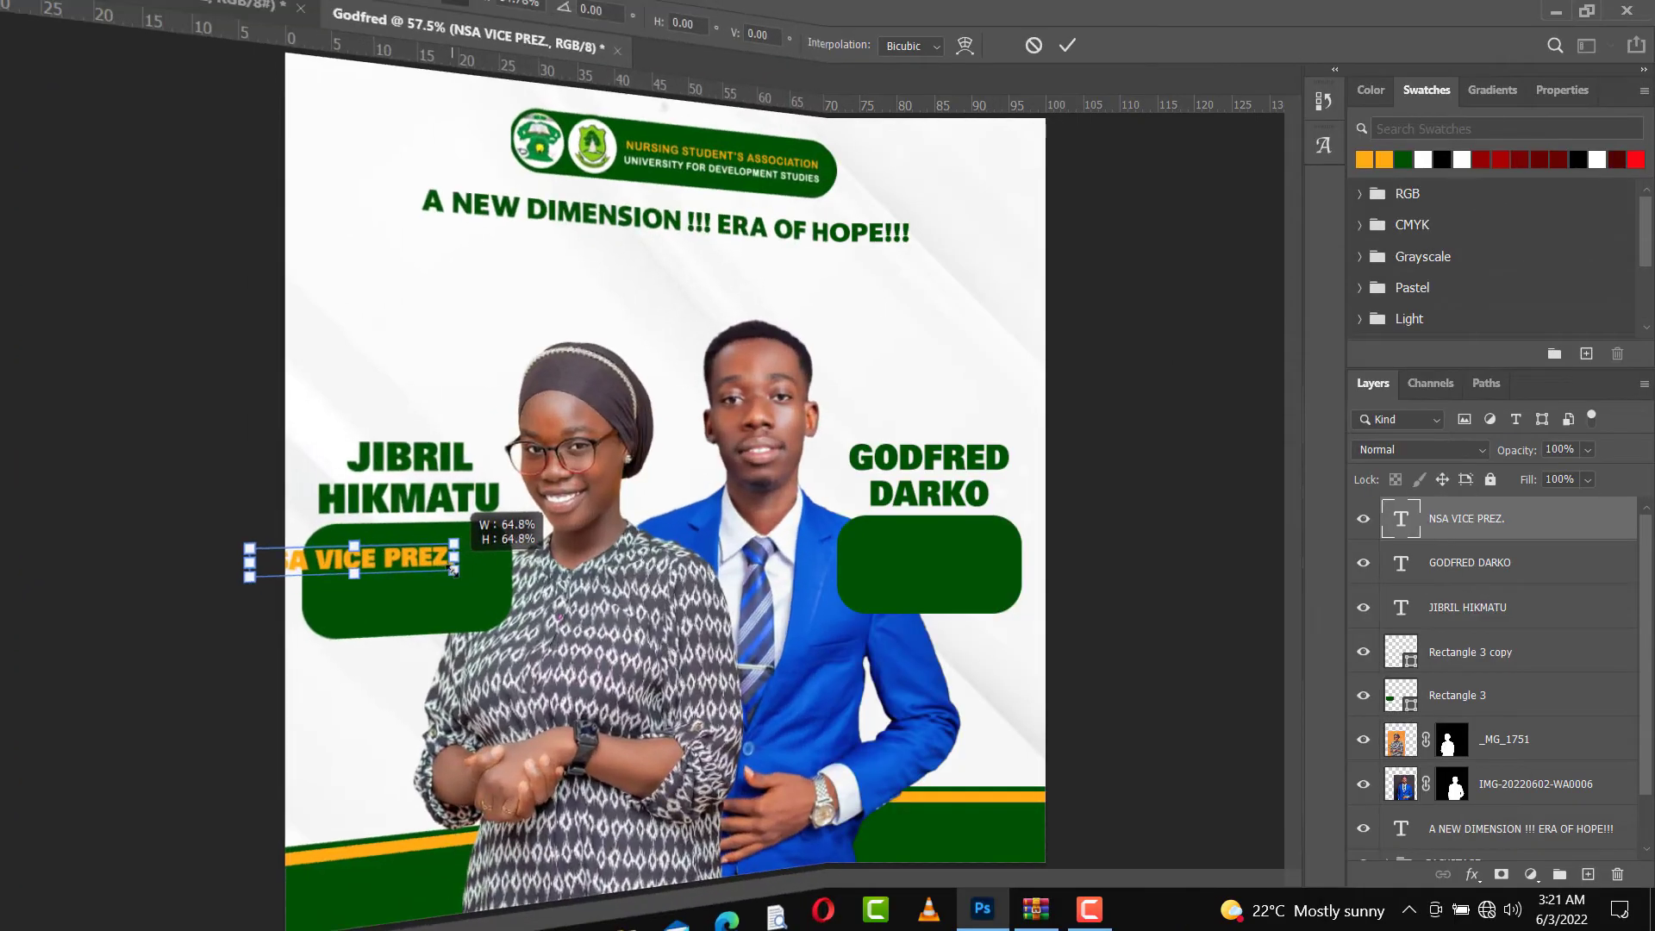
pyautogui.moveTo(379, 559); pyautogui.dragTo(436, 556)
pyautogui.press('Return')
pyautogui.hotkey('shift', 'Up')
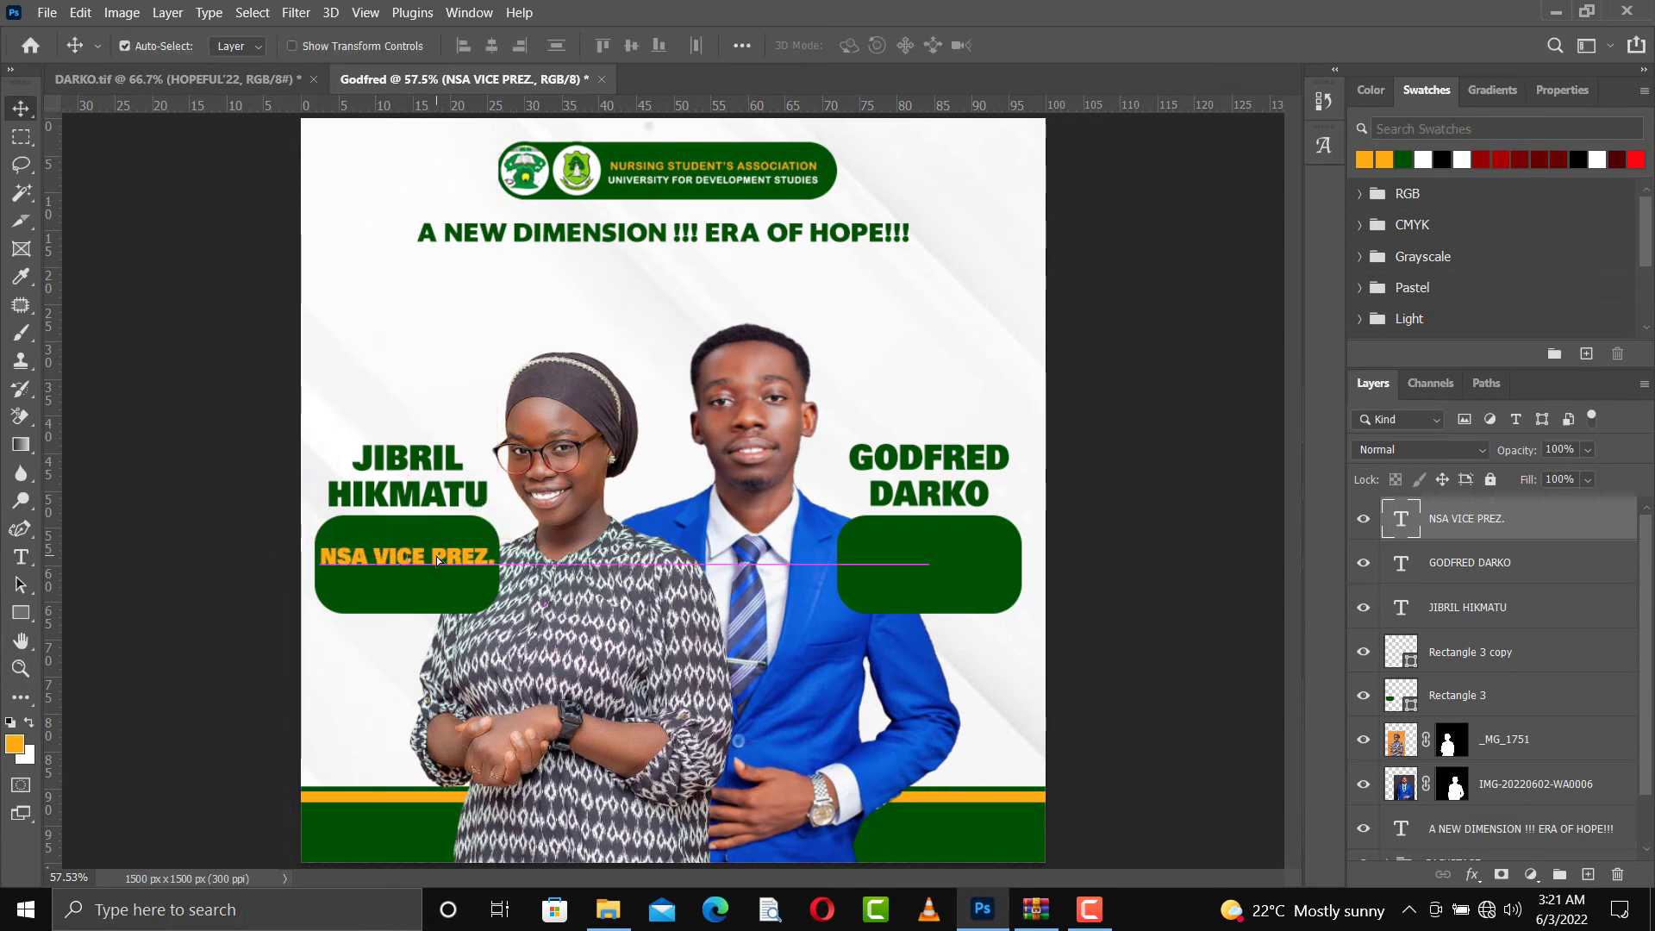
pyautogui.press('Up')
pyautogui.press('Up')
pyautogui.press('Up')
pyautogui.press('Up')
pyautogui.press('Up')
pyautogui.press('Up')
pyautogui.press('Up')
pyautogui.press('Up')
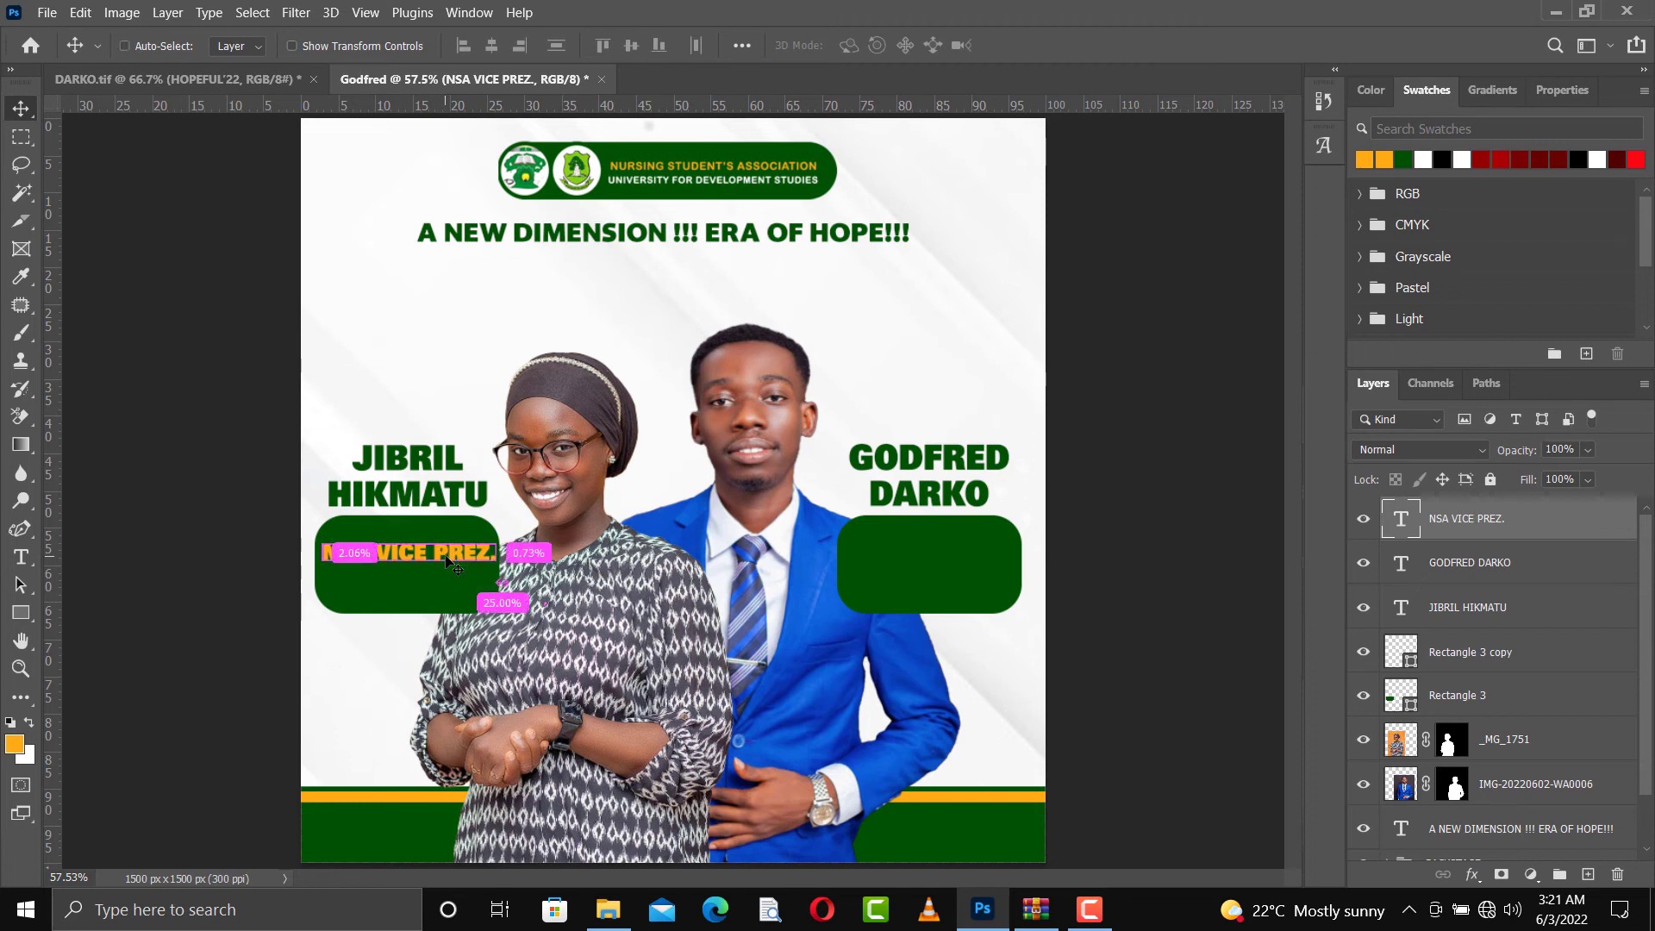
# Duplicate the NSA VICE PREZ. label just below itself and change the copy to HOPEFUL'22 in white
pyautogui.hotkey('ctrl', 'j')
pyautogui.moveTo(461, 561); pyautogui.dragTo(461, 586)
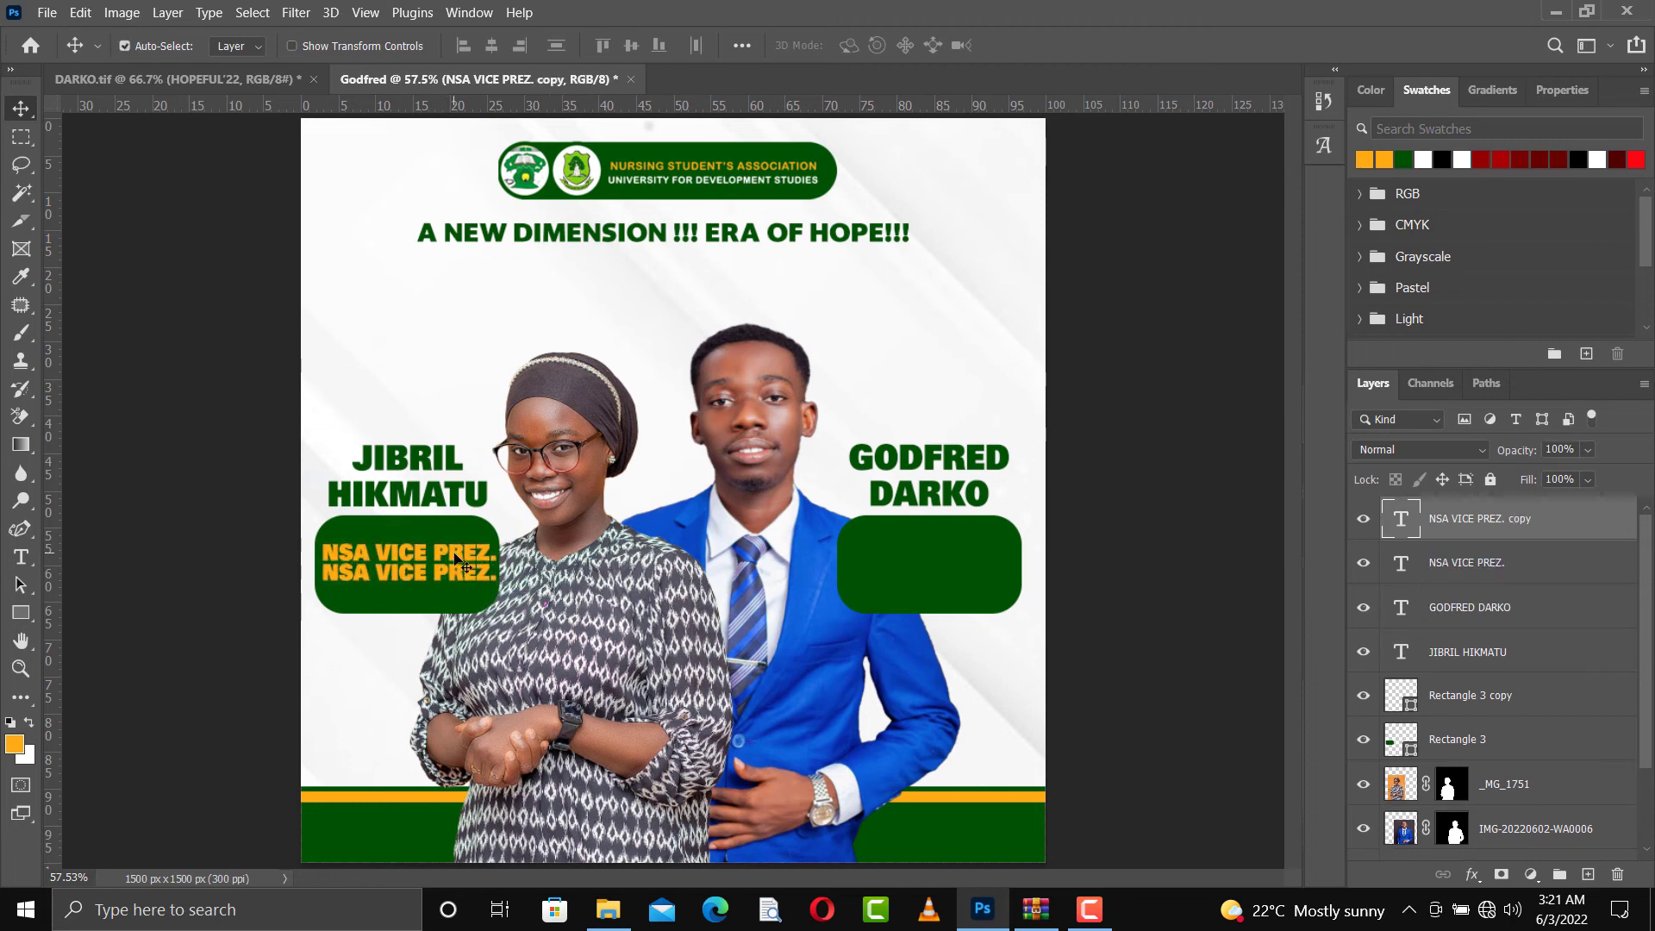
pyautogui.doubleClick(405, 584)
pyautogui.click(405, 583)
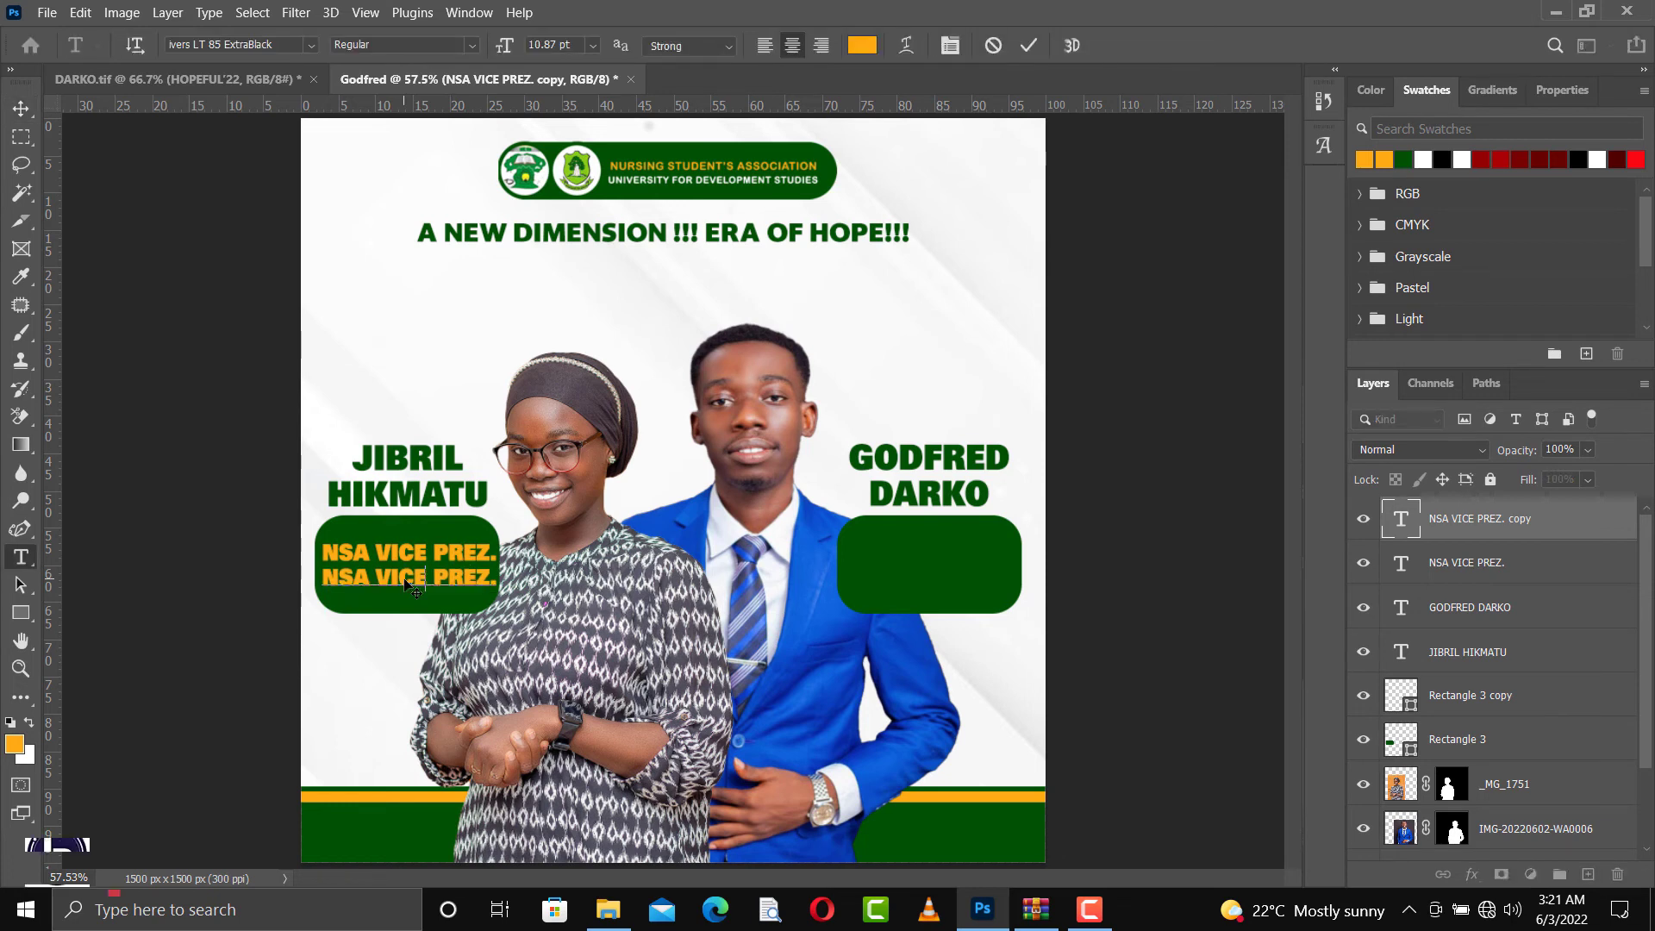
pyautogui.press('Right')
pyautogui.press('Right')
pyautogui.press('Right')
pyautogui.press('Right')
pyautogui.press('Right')
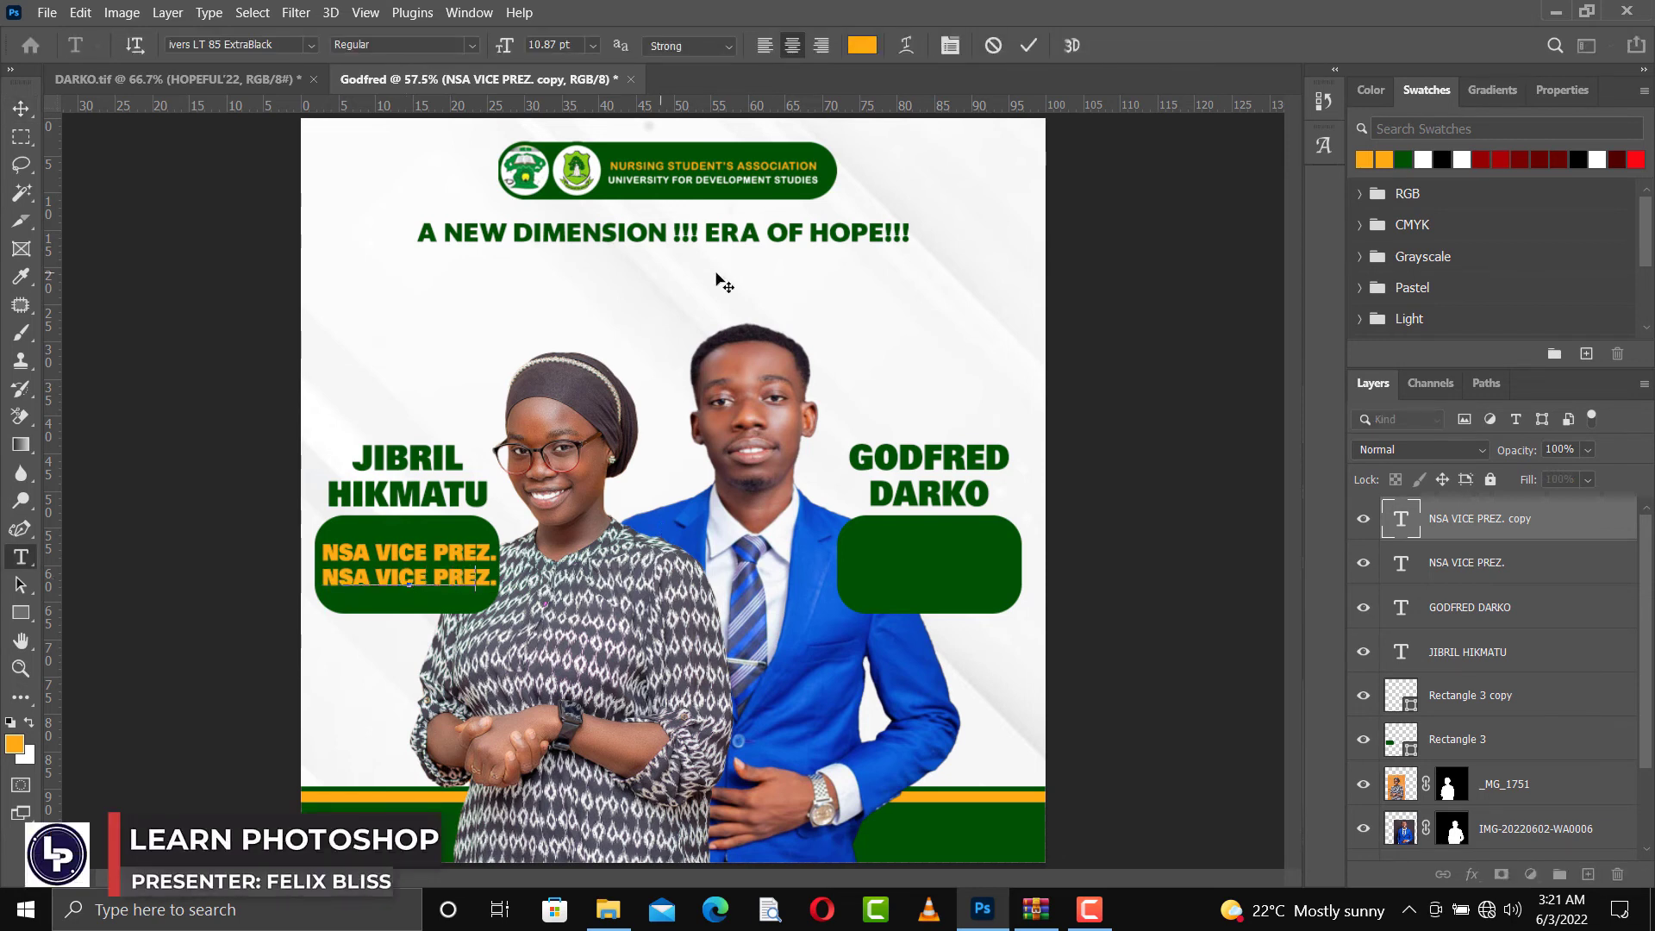
pyautogui.hotkey('ctrl', 'a')
pyautogui.hotkey('ctrl', 'v')
pyautogui.hotkey('ctrl', 'a')
pyautogui.click(1423, 160)
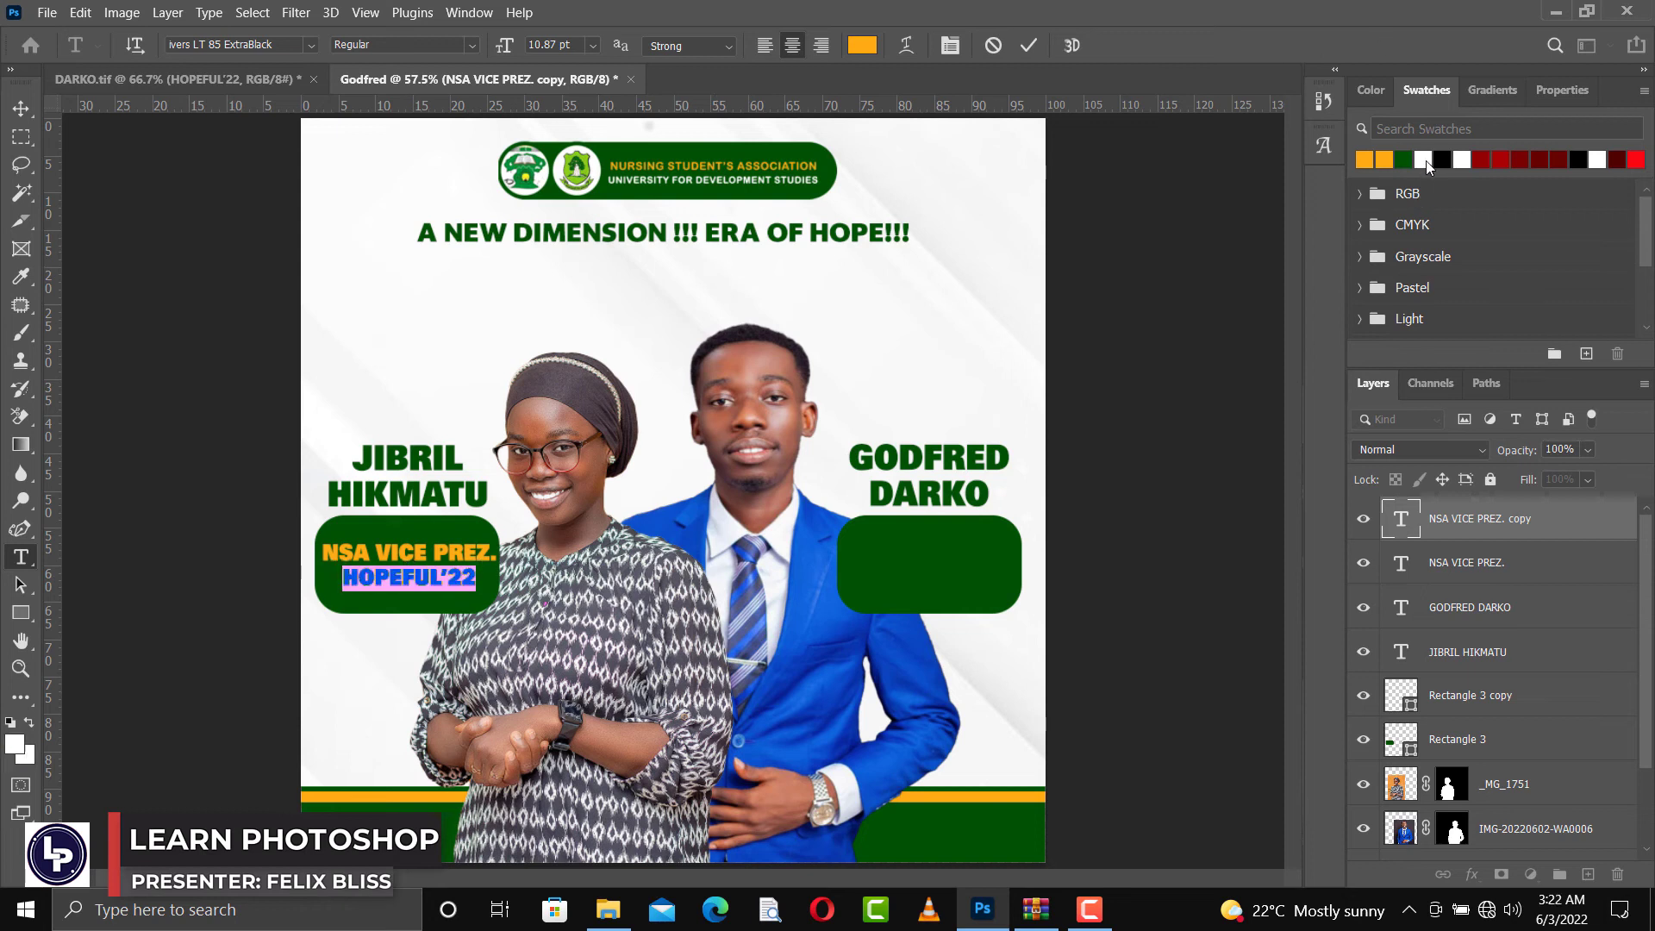
pyautogui.click(1029, 45)
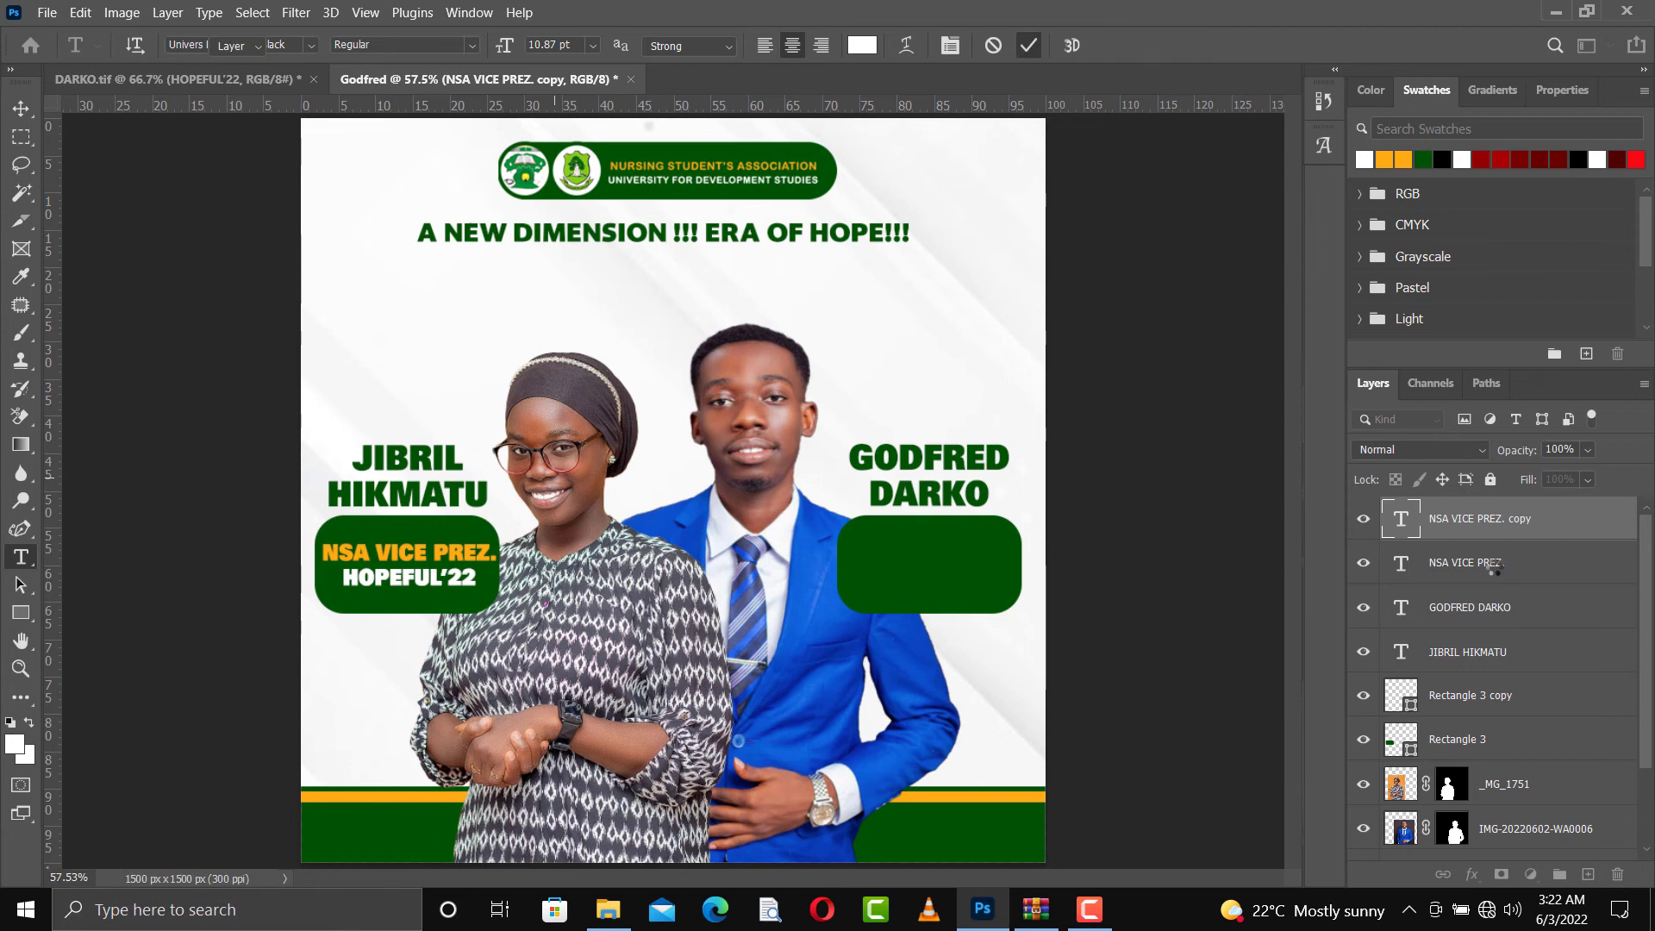
# Duplicate both label lines onto the man's green box and change the copied upper line to NSA PRESIDENT
pyautogui.press('v')
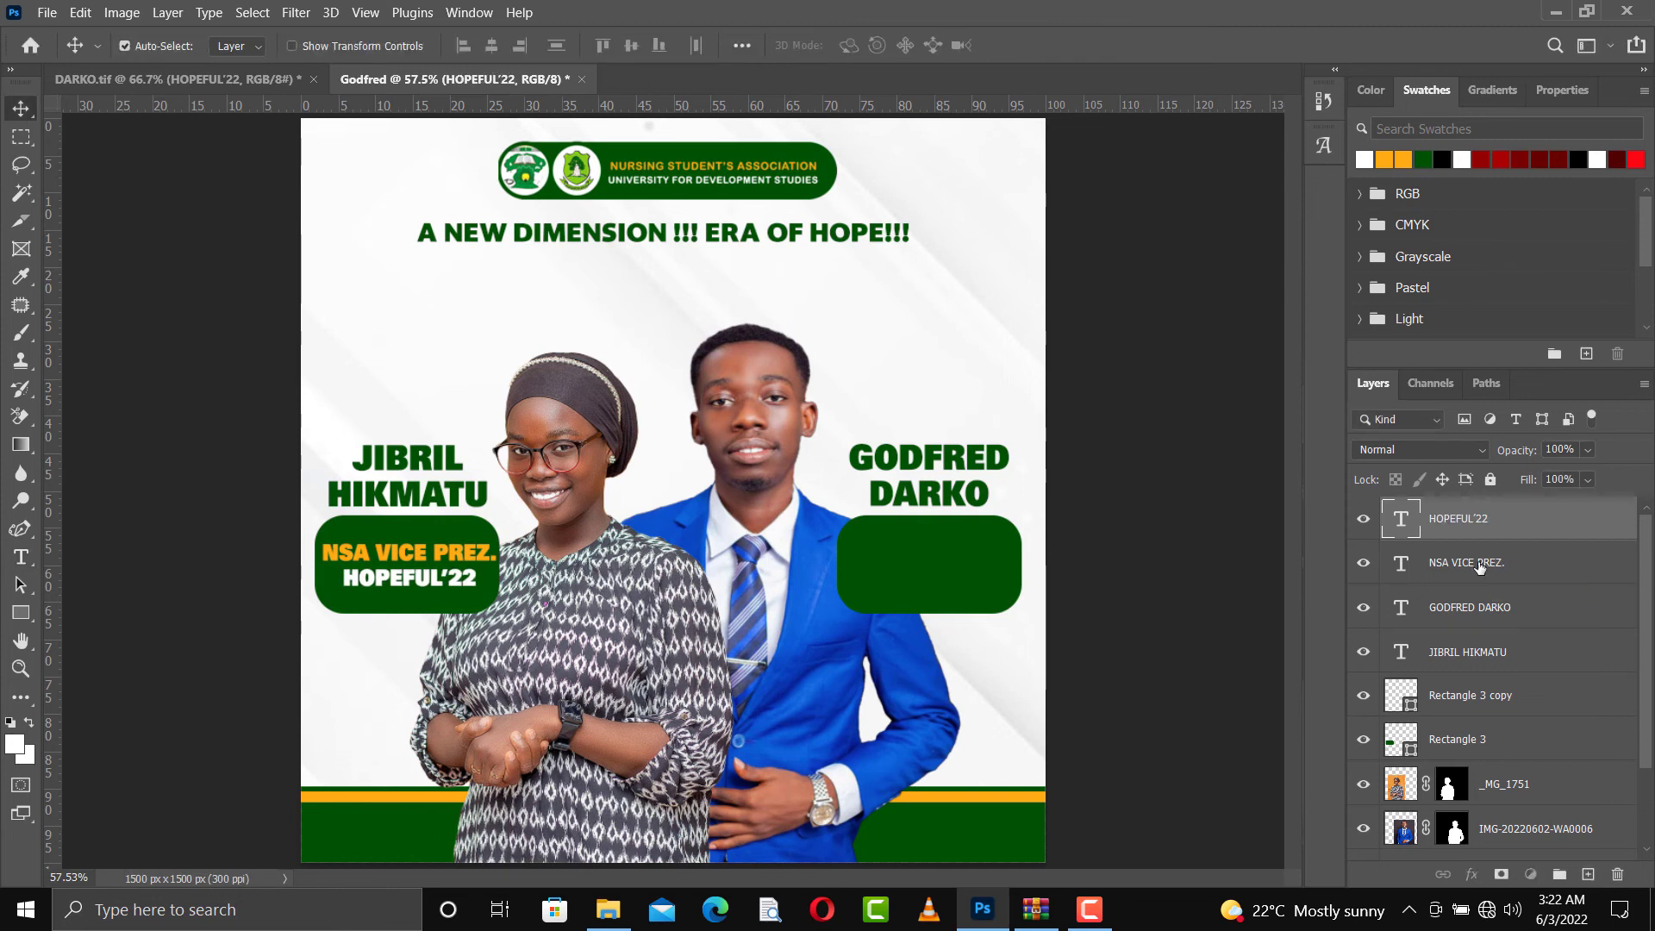
pyautogui.keyDown('shift'); pyautogui.click(1479, 567); pyautogui.keyUp('shift')
pyautogui.hotkey('ctrl', 'j')
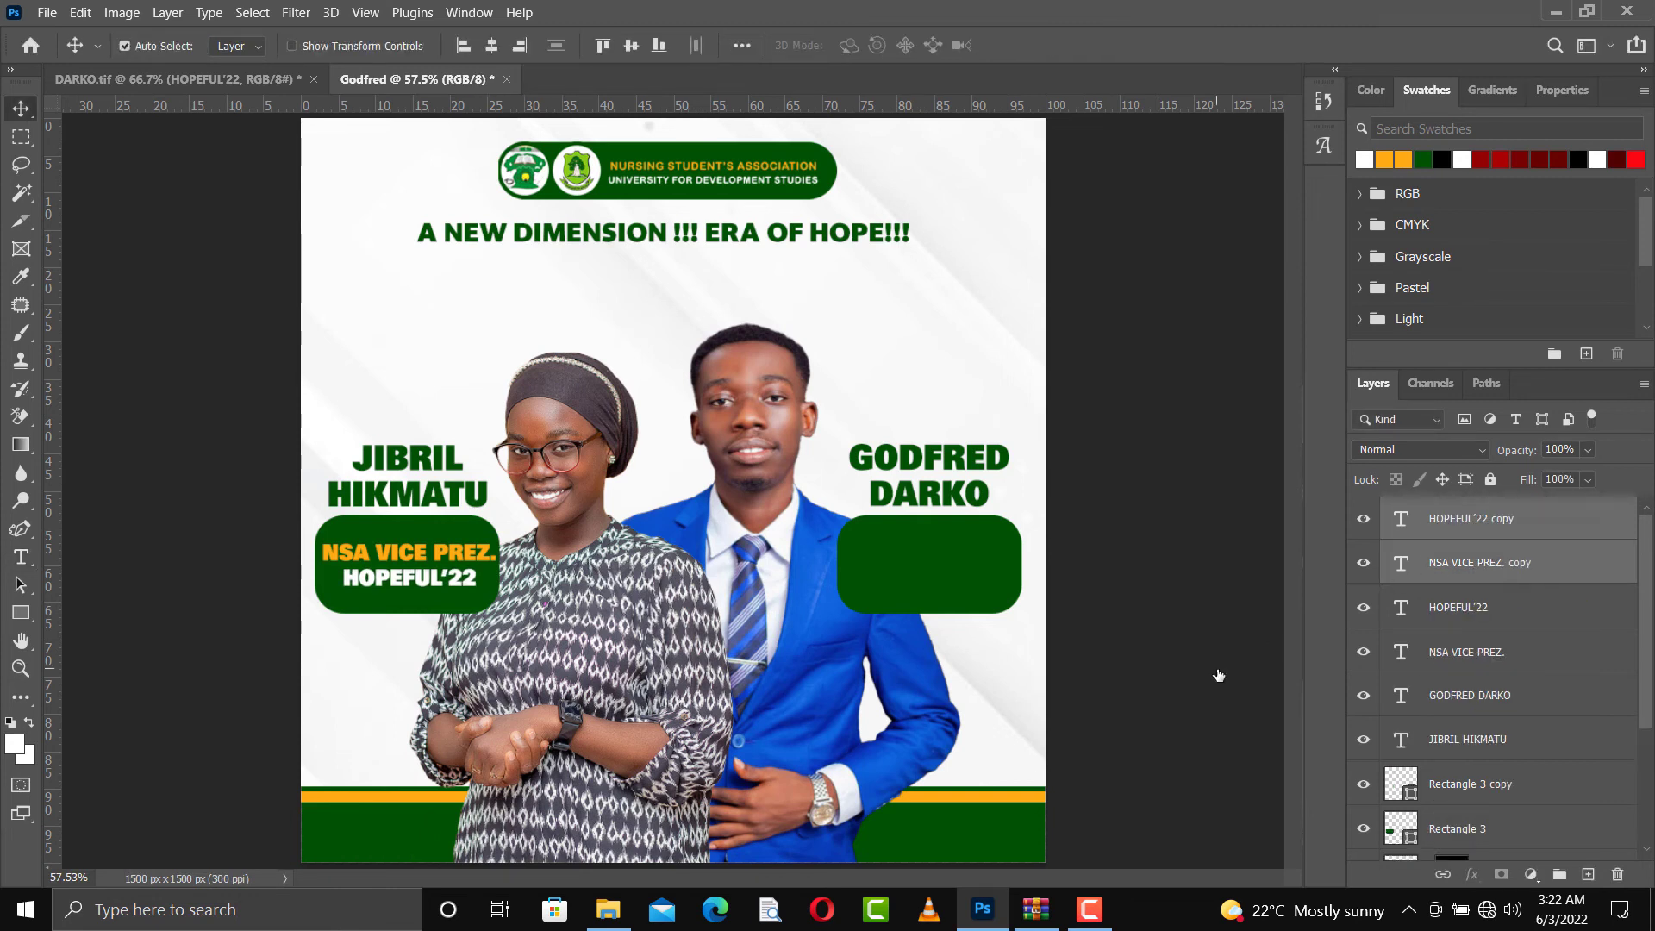
pyautogui.hotkey('shift', 'Right')
pyautogui.hotkey('shift', 'Right')
pyautogui.hotkey('shift', 'Right')
pyautogui.hotkey('shift', 'Right')
pyautogui.hotkey('shift', 'Right')
pyautogui.hotkey('shift', 'Right')
pyautogui.hotkey('shift', 'Right')
pyautogui.hotkey('shift', 'Right')
pyautogui.hotkey('shift', 'Right')
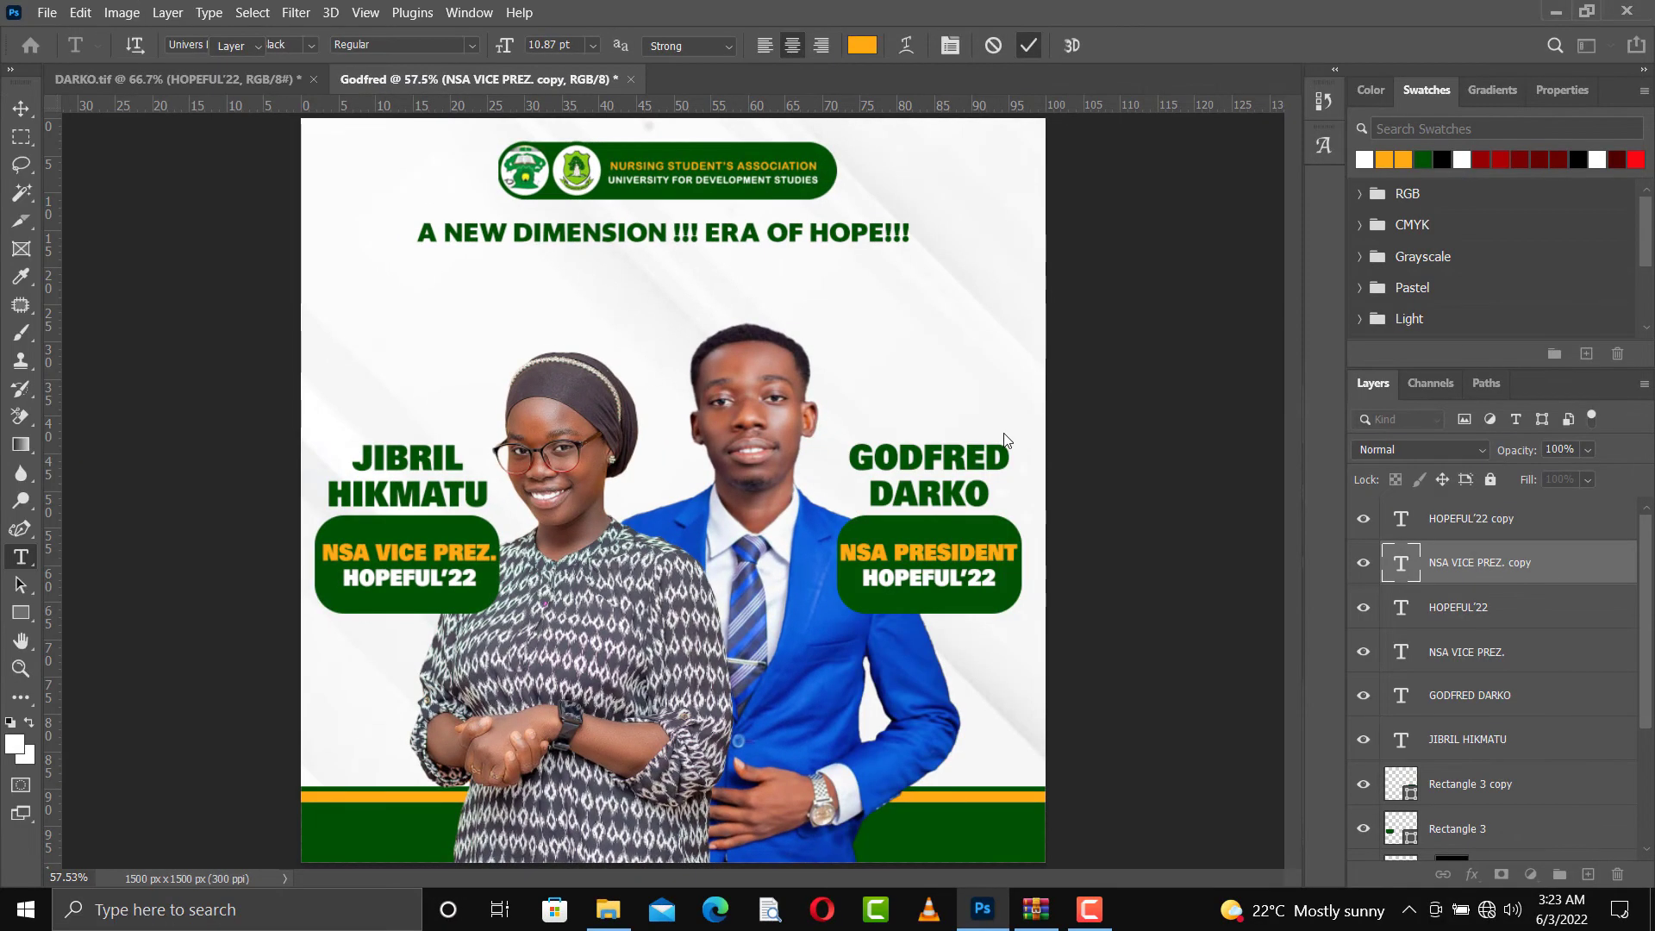
pyautogui.hotkey('ctrl', 'Return')
pyautogui.press('v')
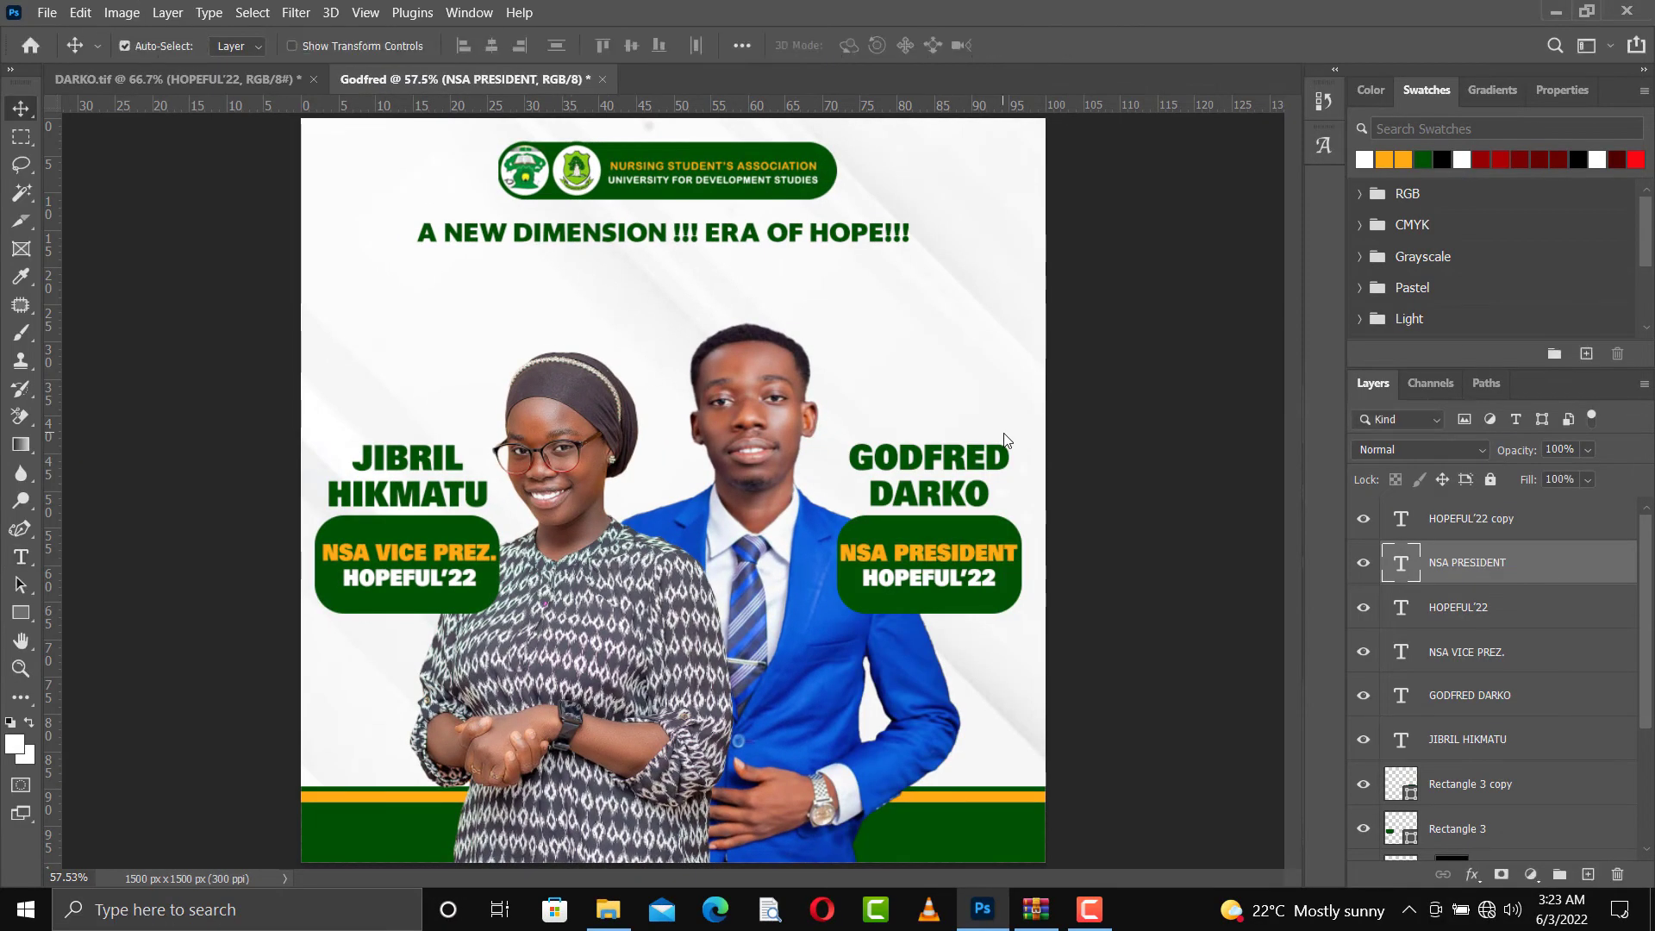
# Duplicate the slogan just below itself and change the copy to THE PEOPLE'S VOICE in black
pyautogui.click(731, 235)
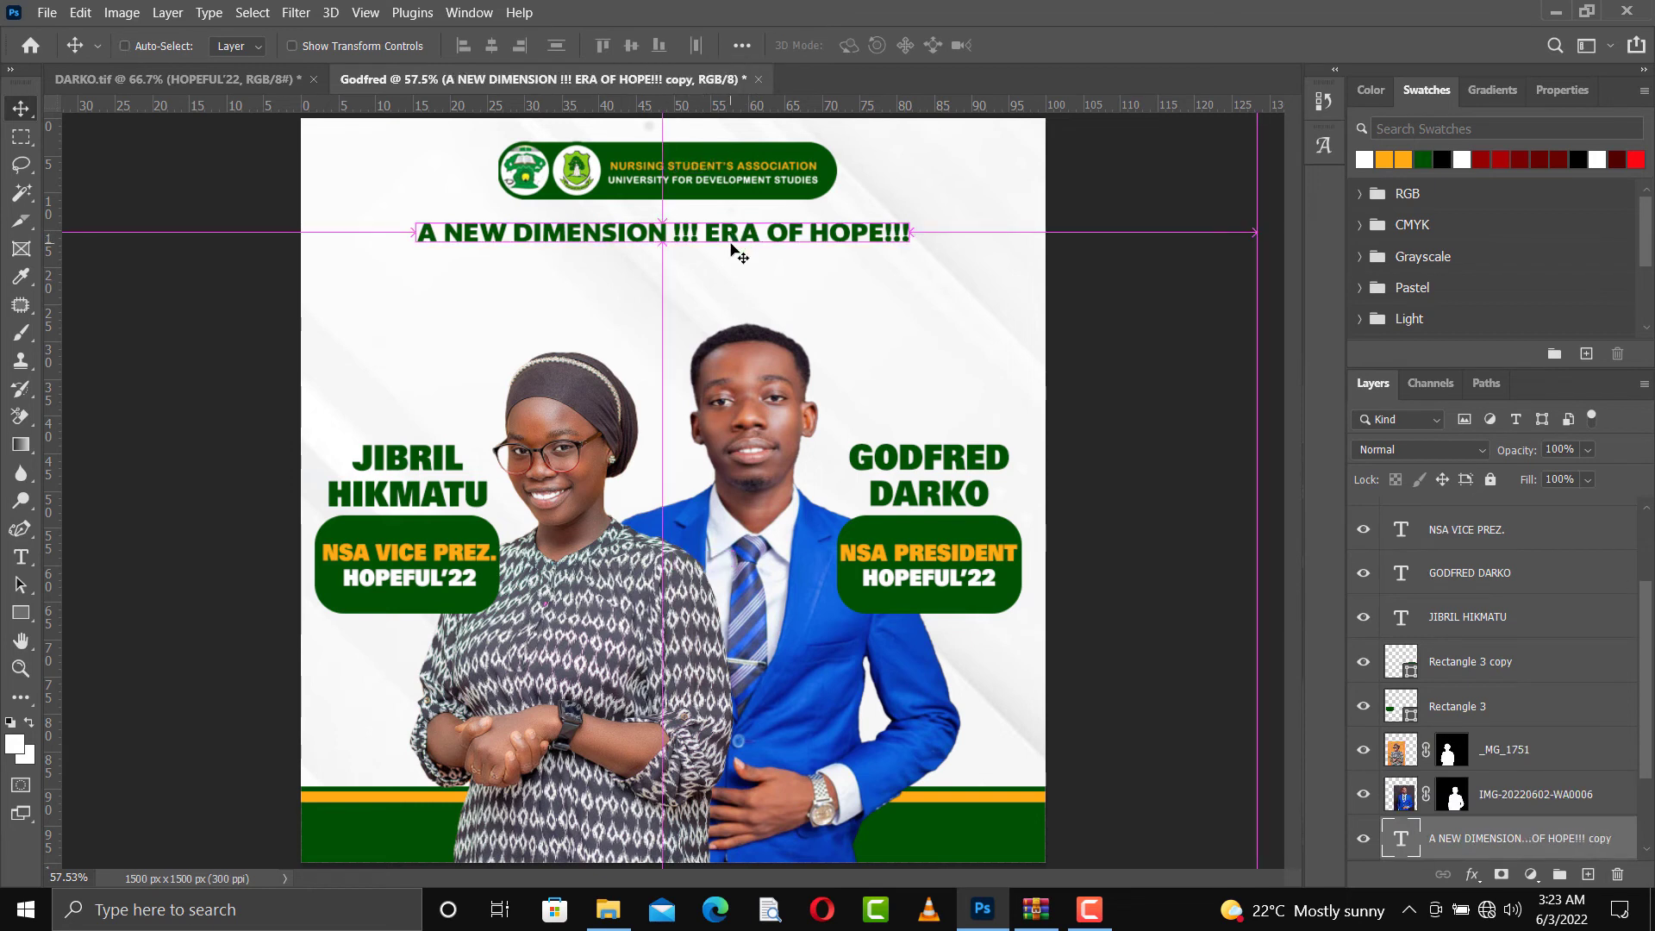
pyautogui.moveTo(731, 250); pyautogui.dragTo(697, 274)
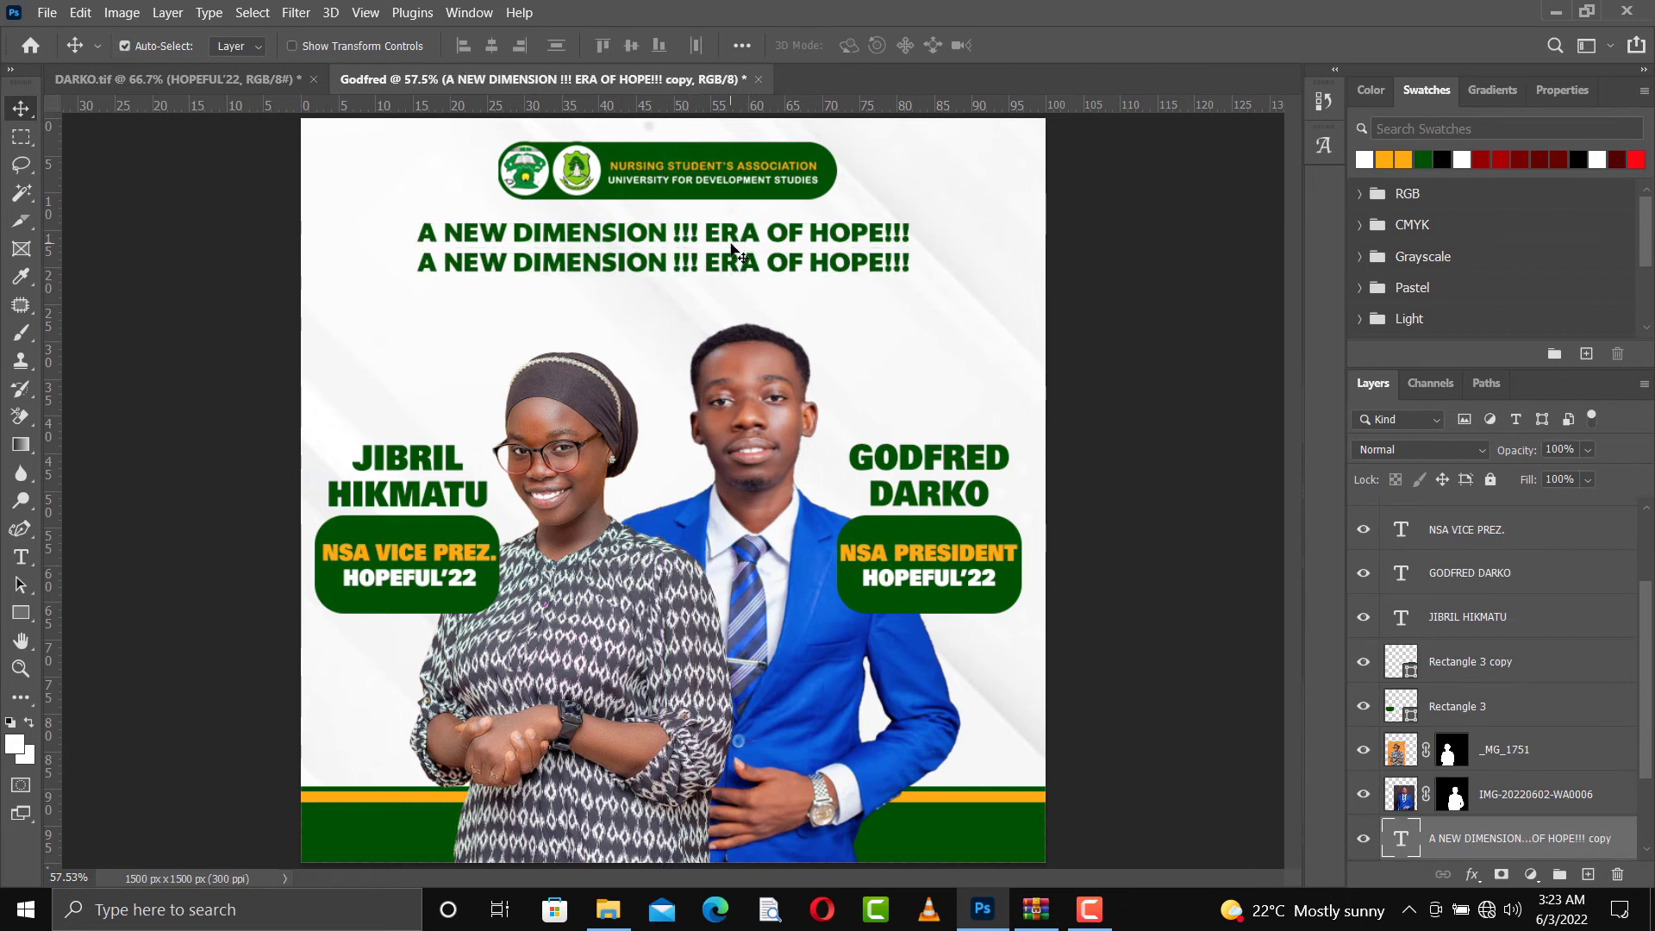
pyautogui.doubleClick(694, 271)
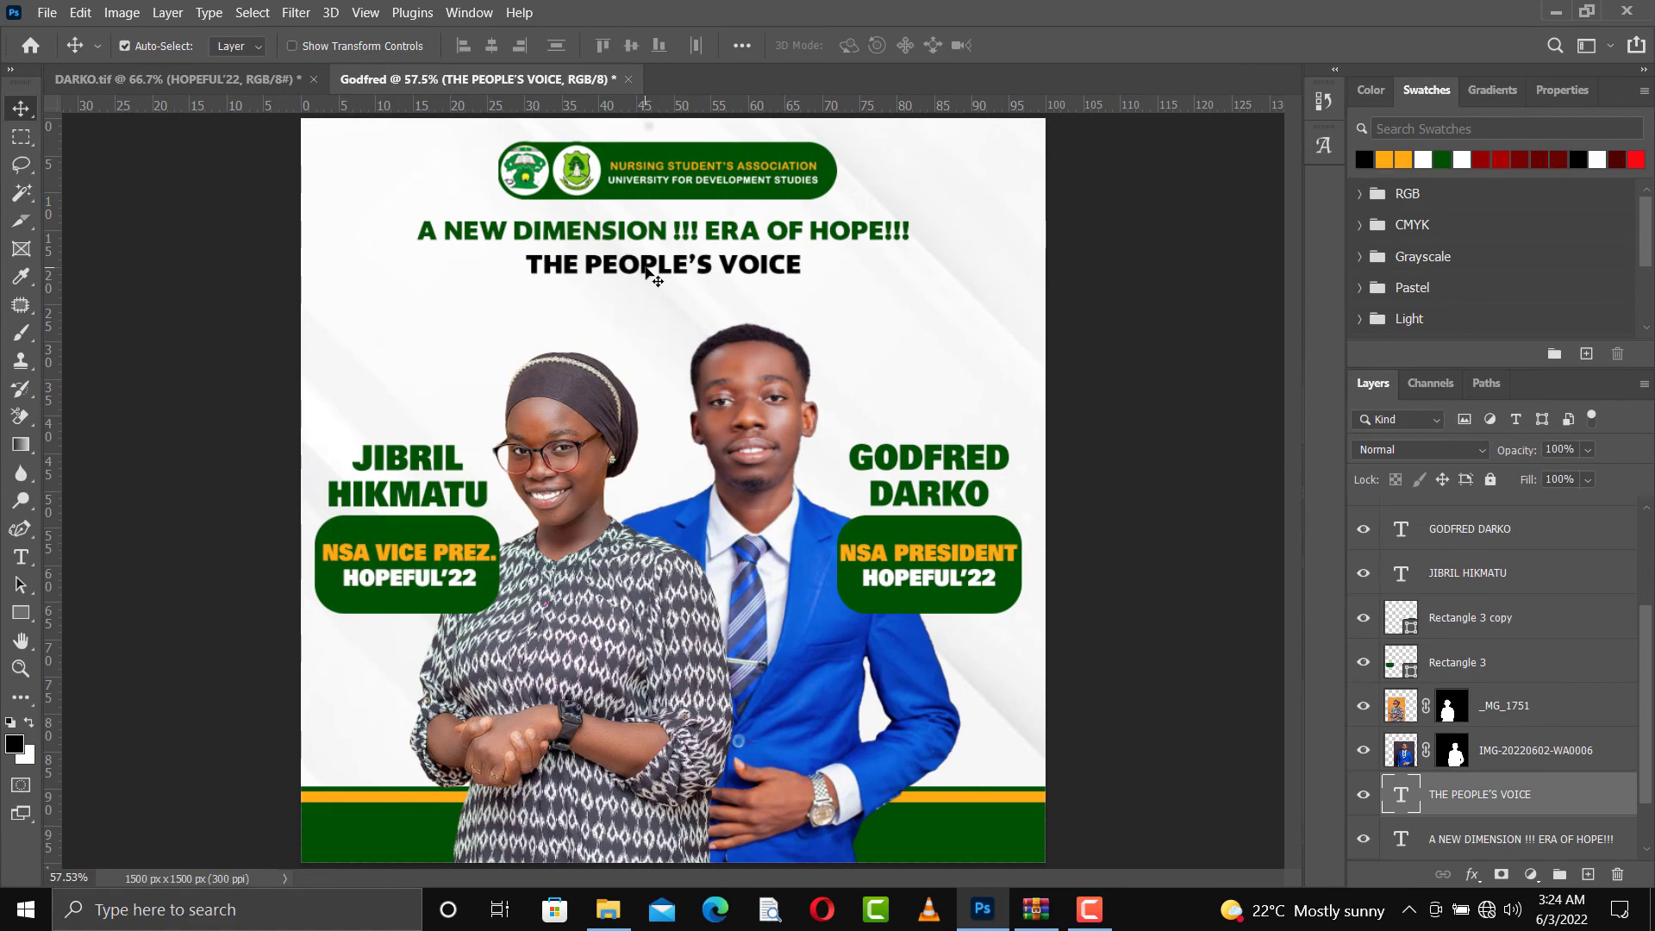
# Copy the TEAM GODII text from the other open flyer onto the green area at this flyer's lower-right corner
pyautogui.click(164, 90)
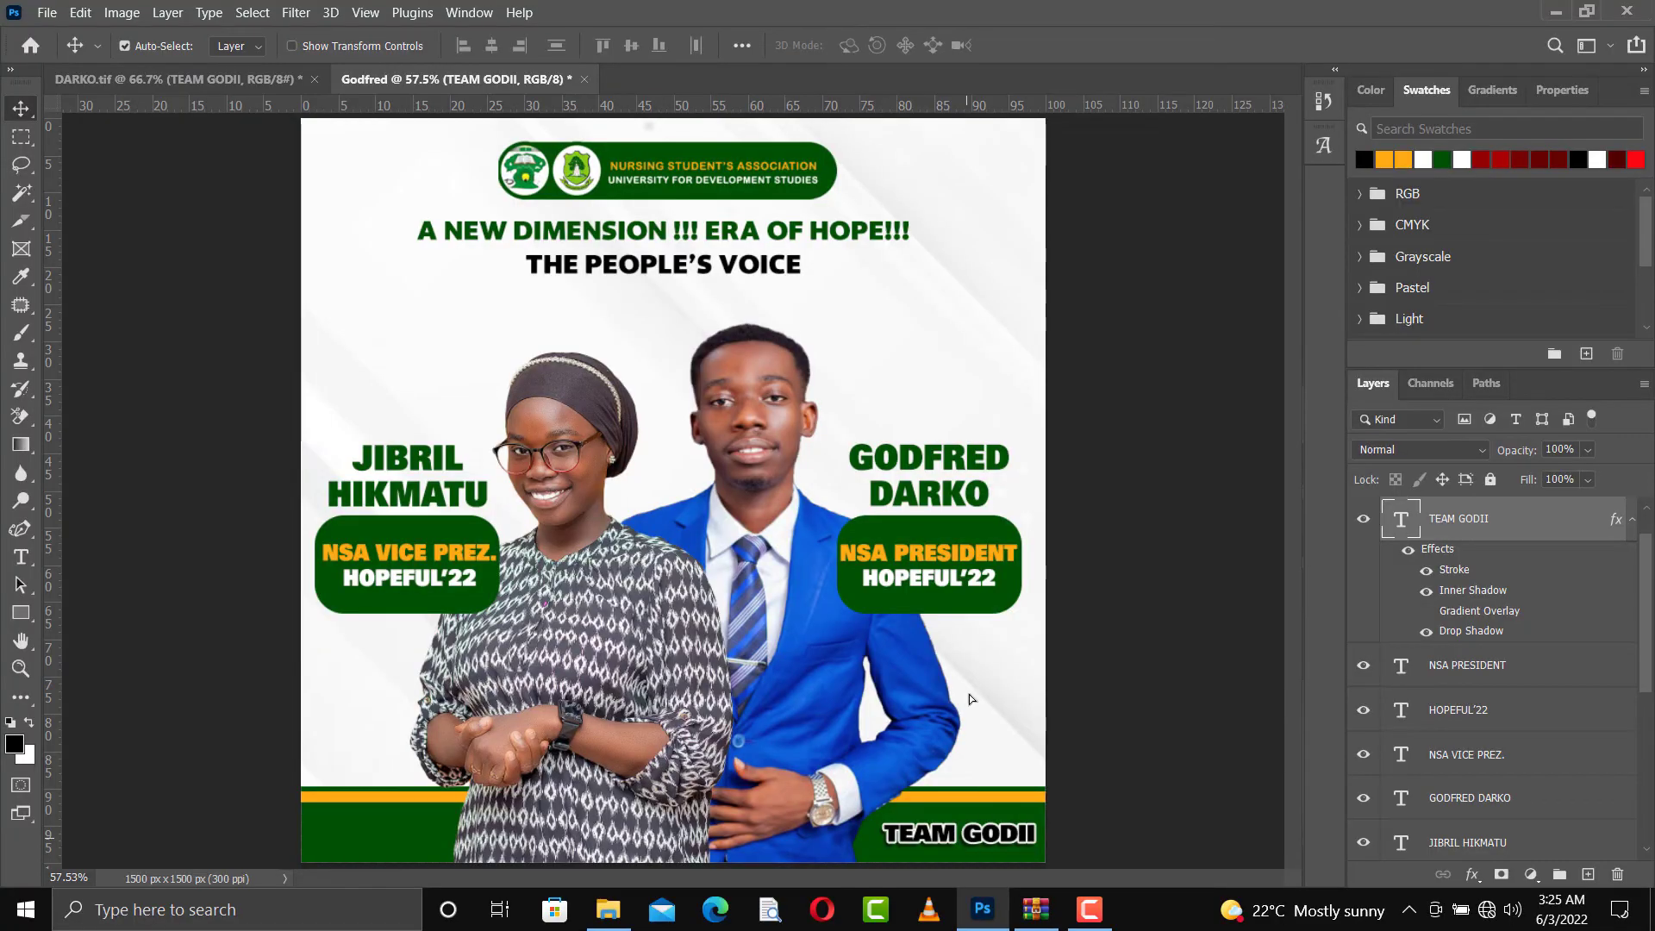
# Recolor both candidates' name texts above the green boxes to black
pyautogui.click(935, 459)
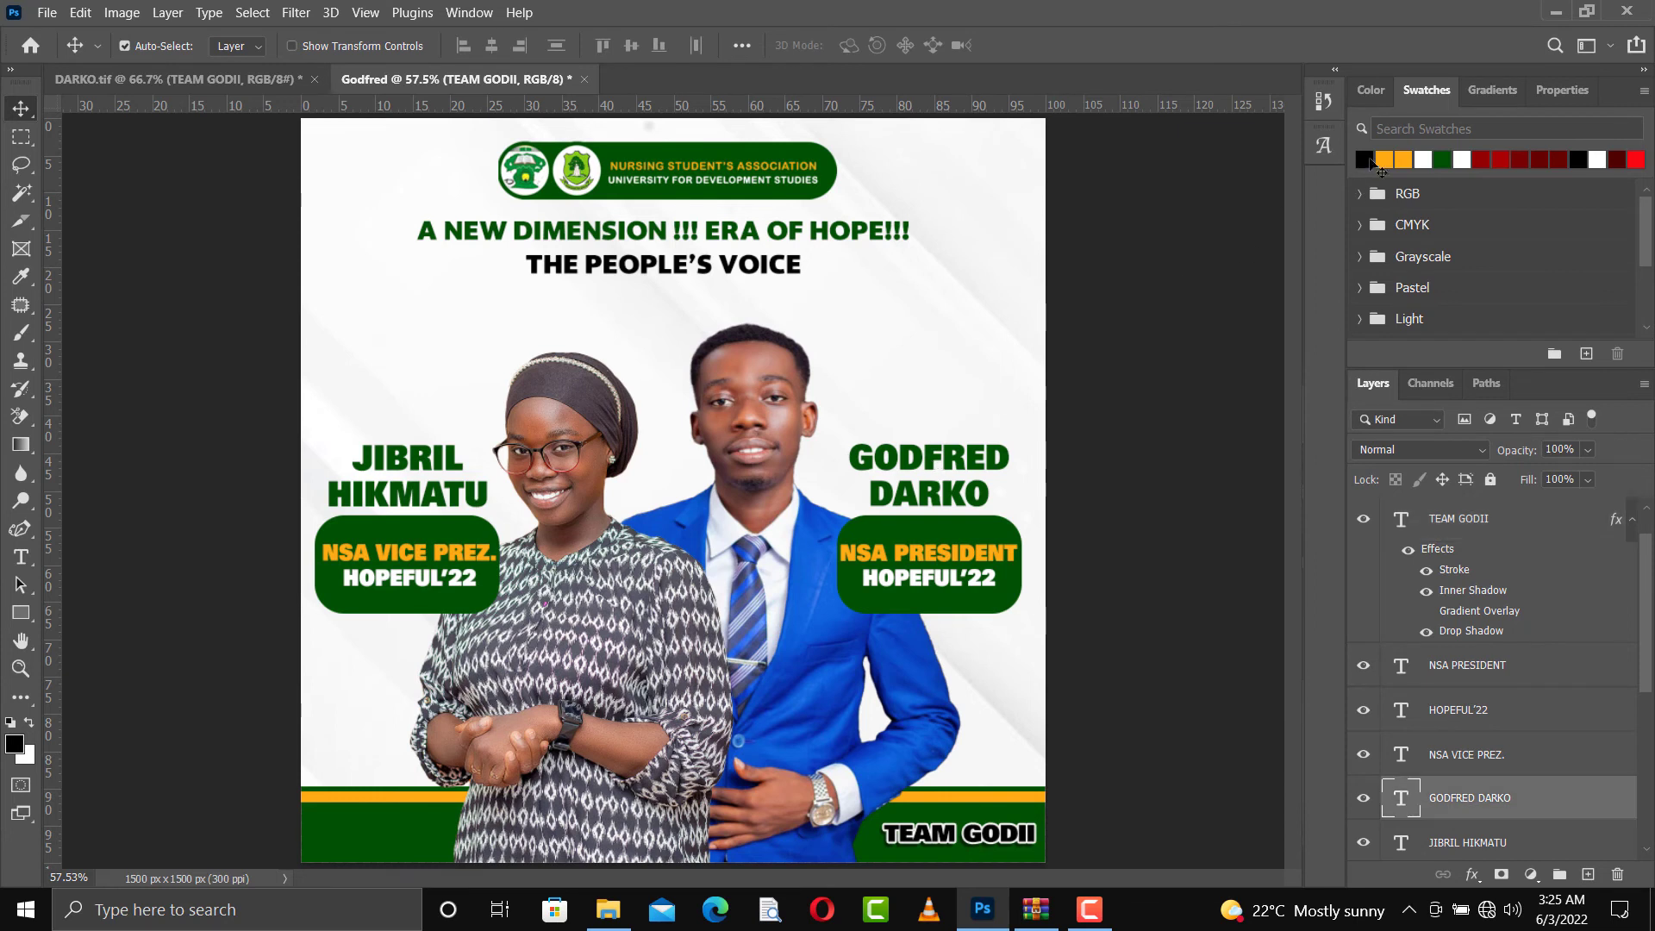
pyautogui.hotkey('alt', 'BackSpace')
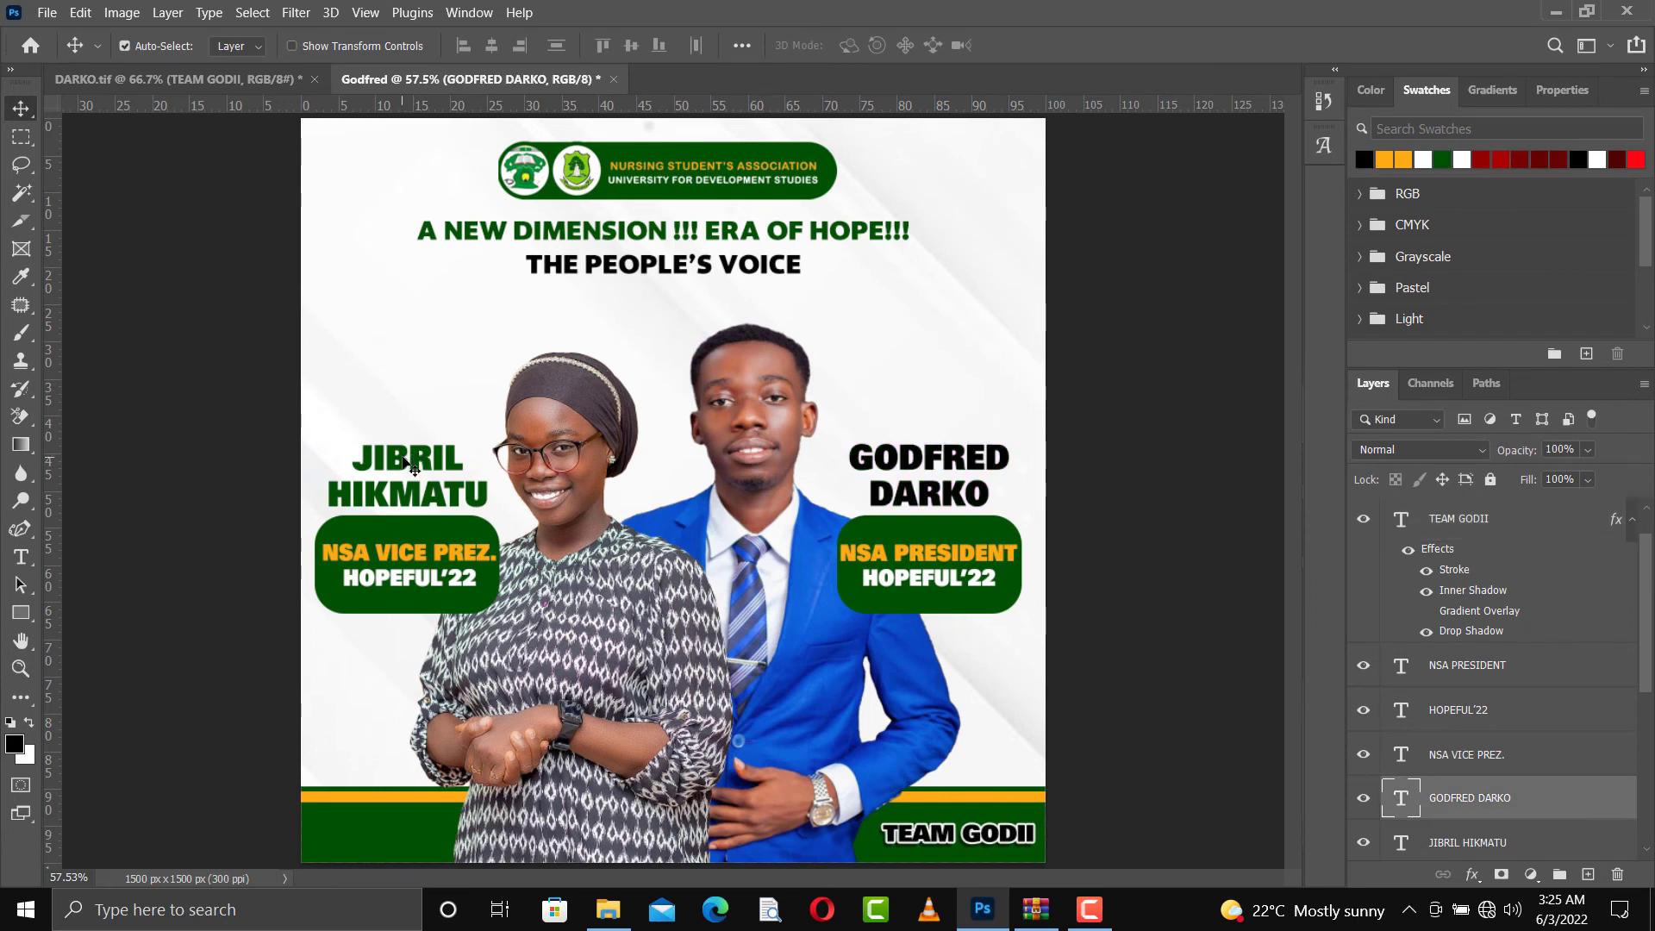
pyautogui.click(405, 461)
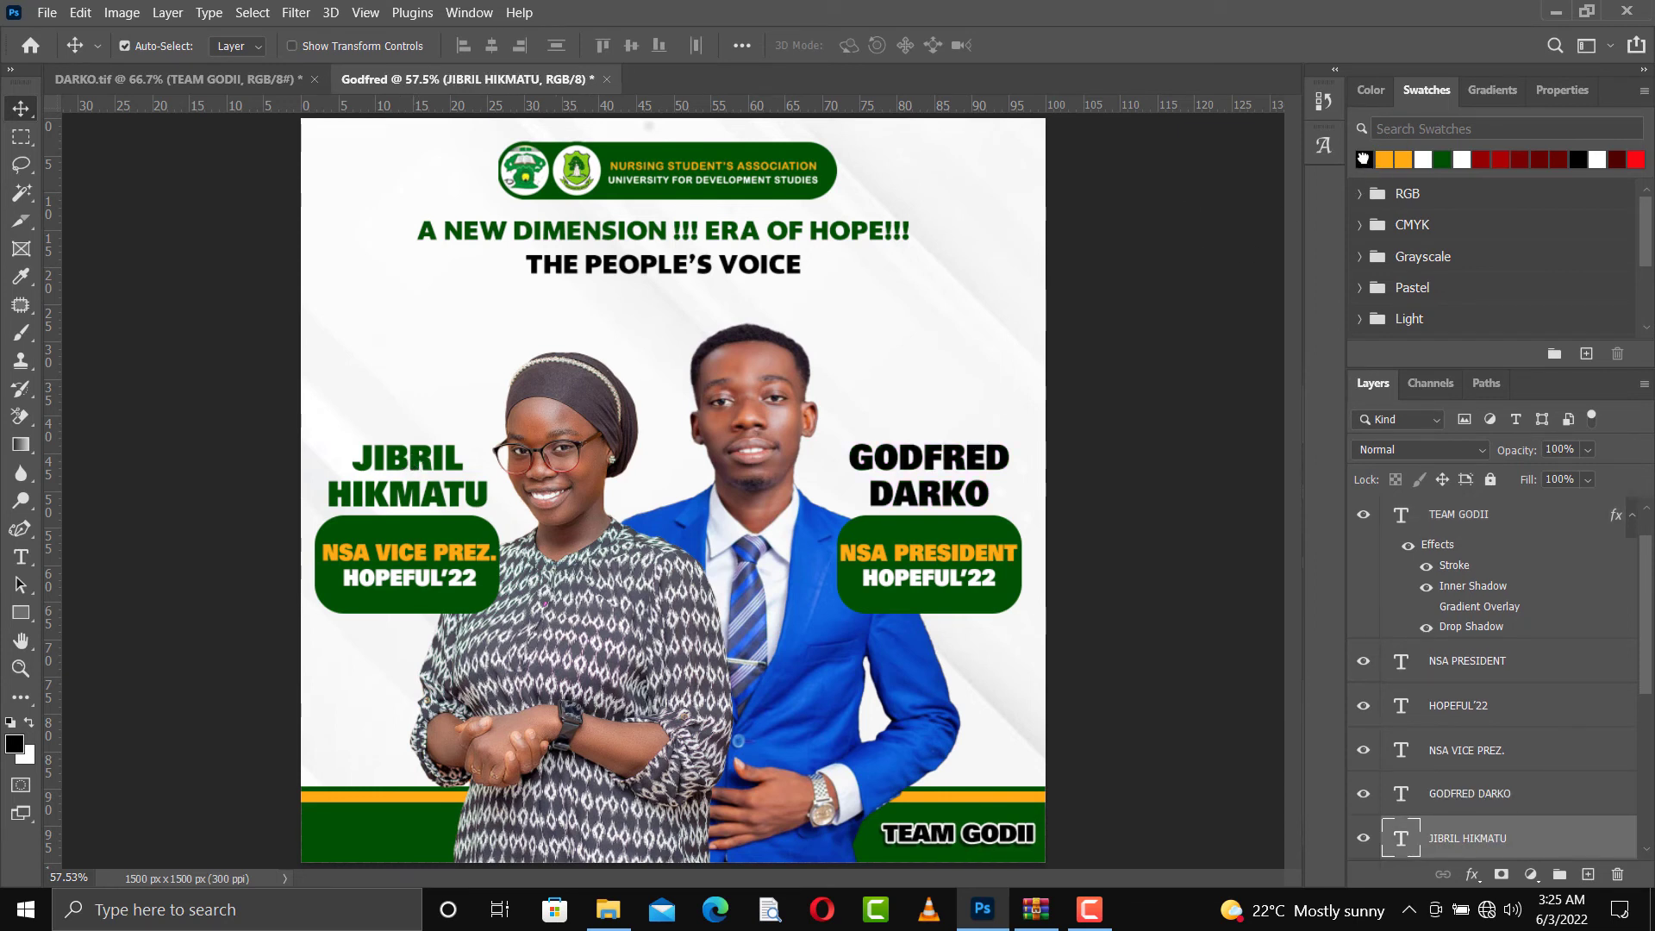
pyautogui.hotkey('alt', 'BackSpace')
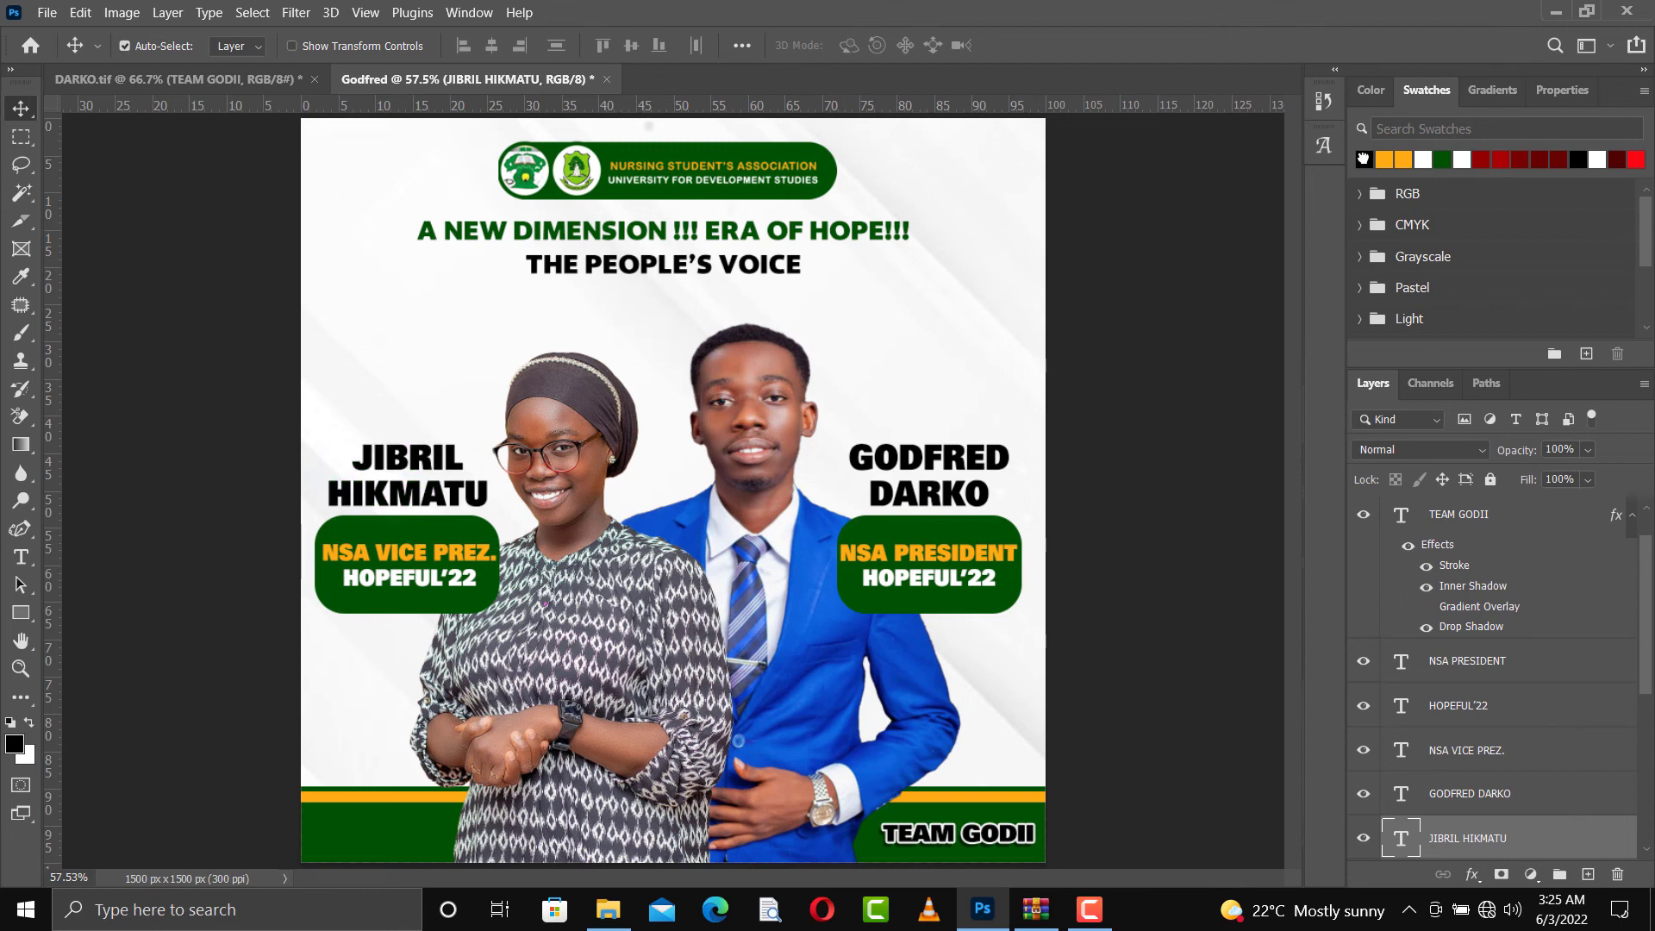